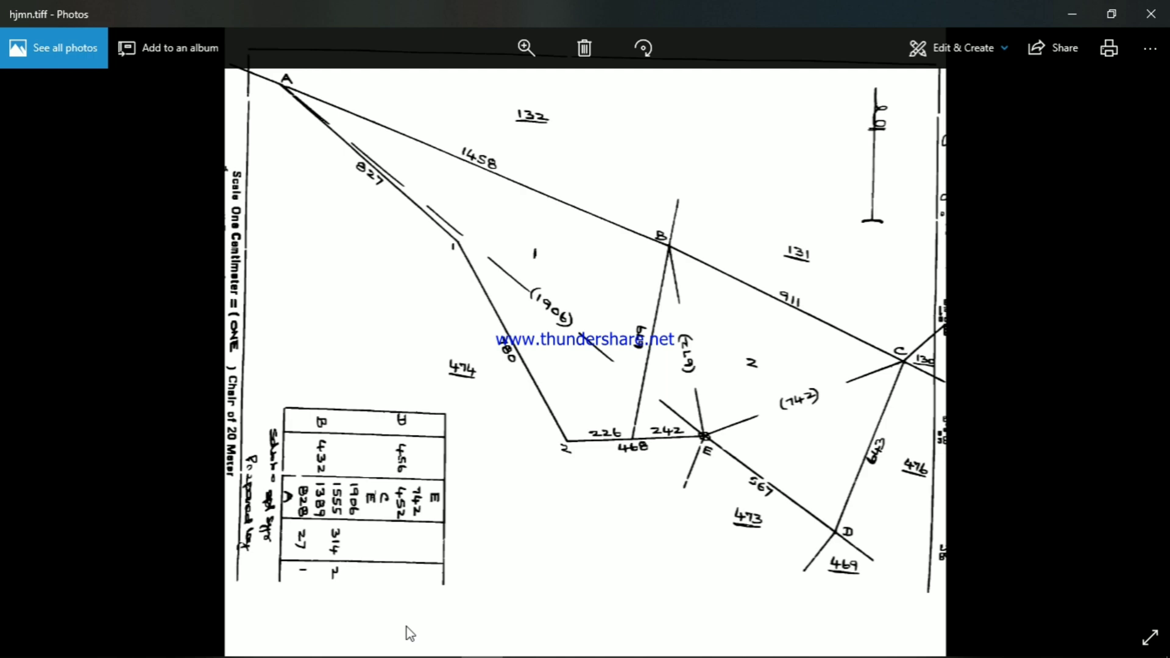
- Snap the hjmn.tiff survey sketch in Photos to the left half of the screen
key(super+Left)
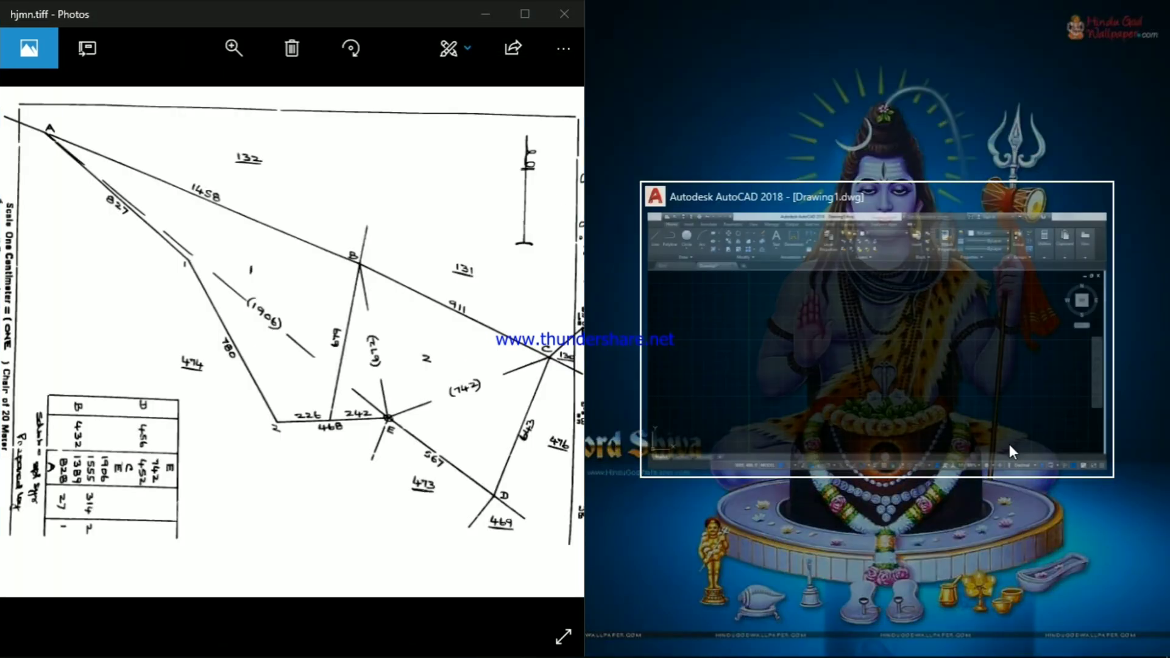
- Place AutoCAD beside the sketch and ZOOM All to show the whole drawing area
click(958, 404)
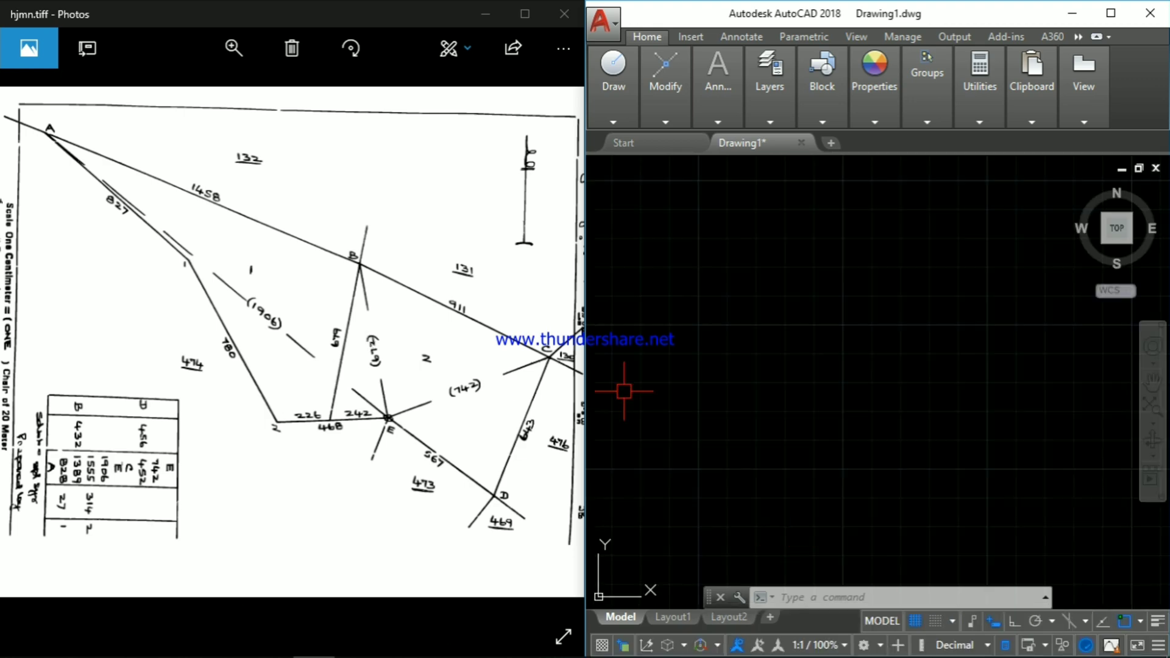
click(840, 366)
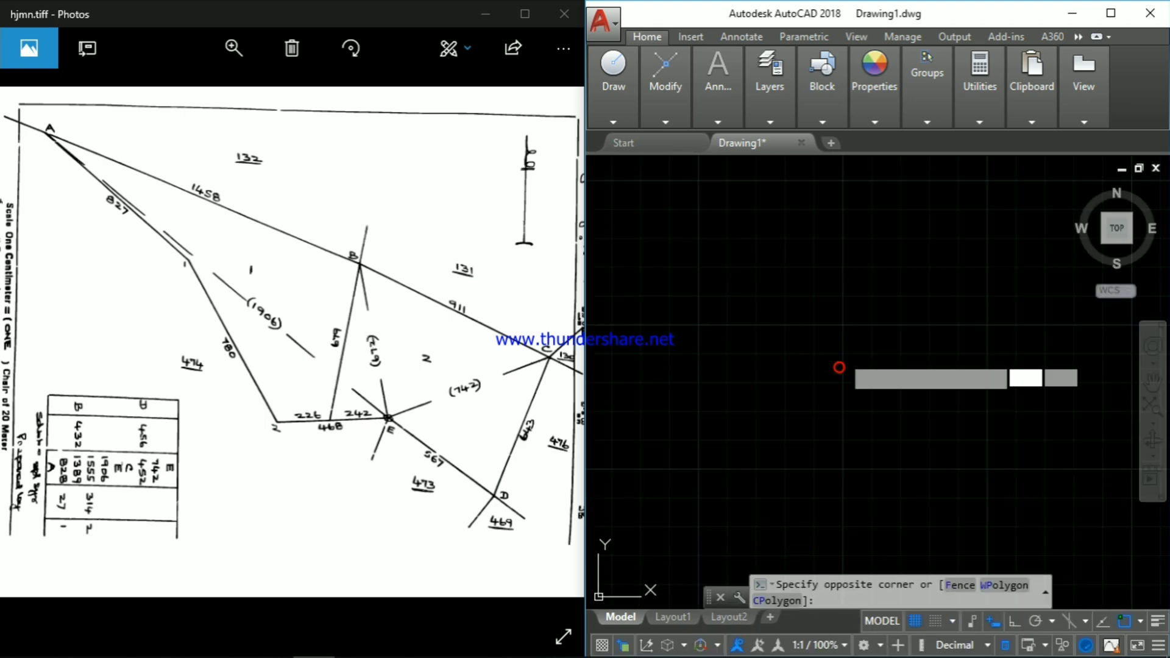
text(z)
key(Return)
text(a)
key(Return)
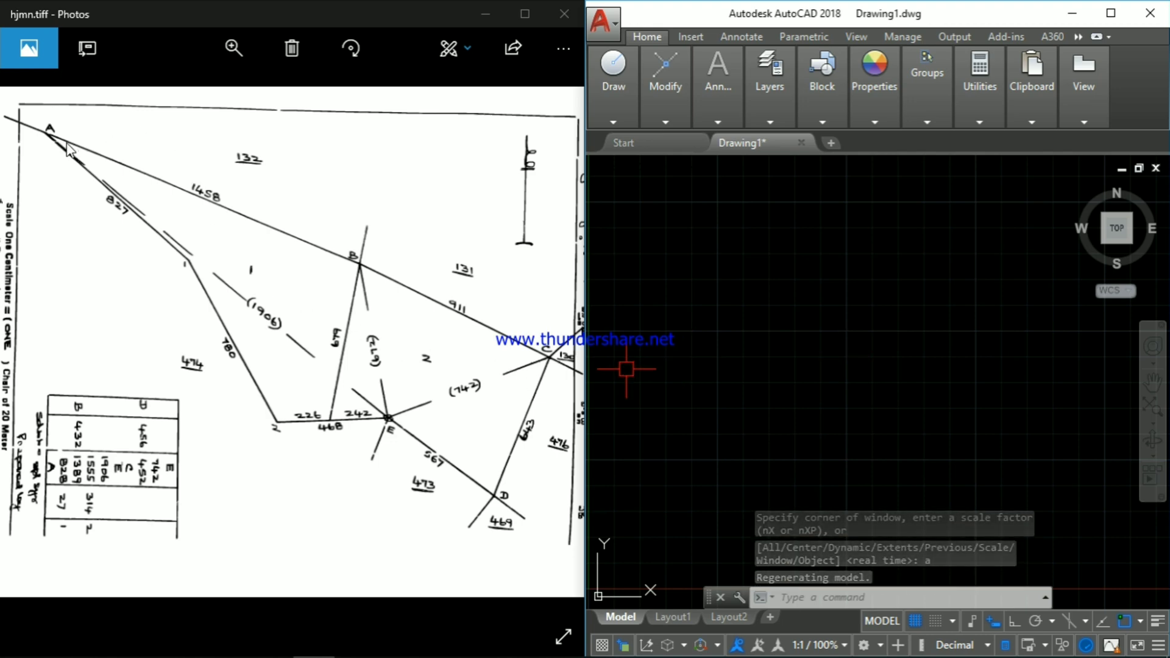
- Draw a single 1458-unit boundary line starting from point A
text(l)
key(Return)
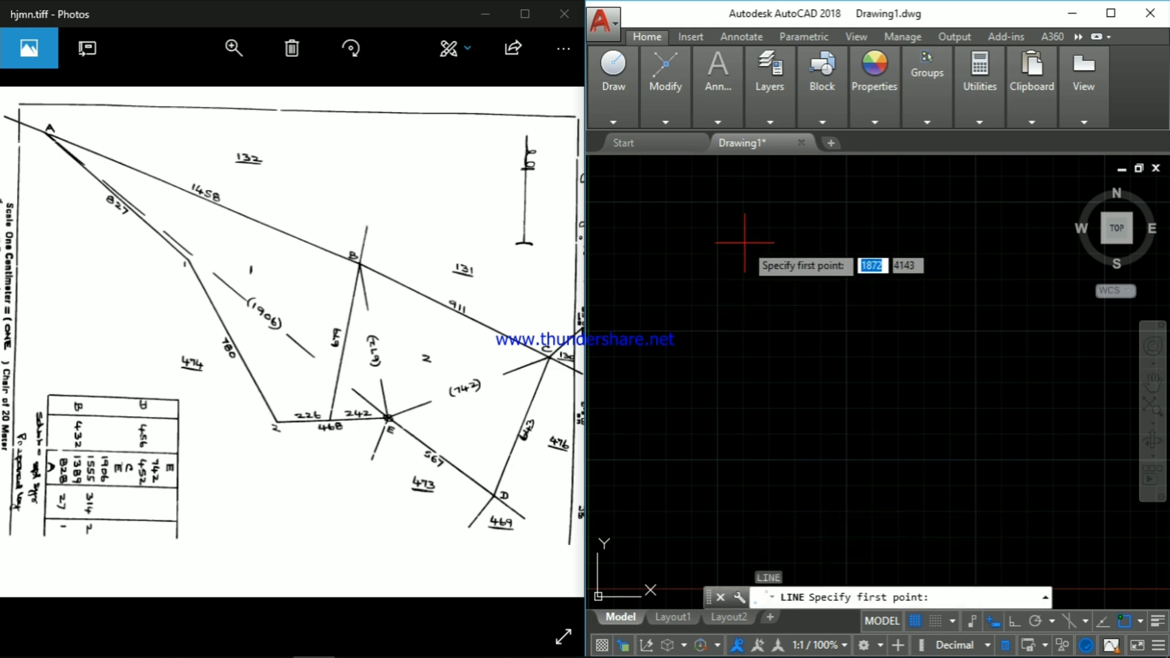
click(708, 238)
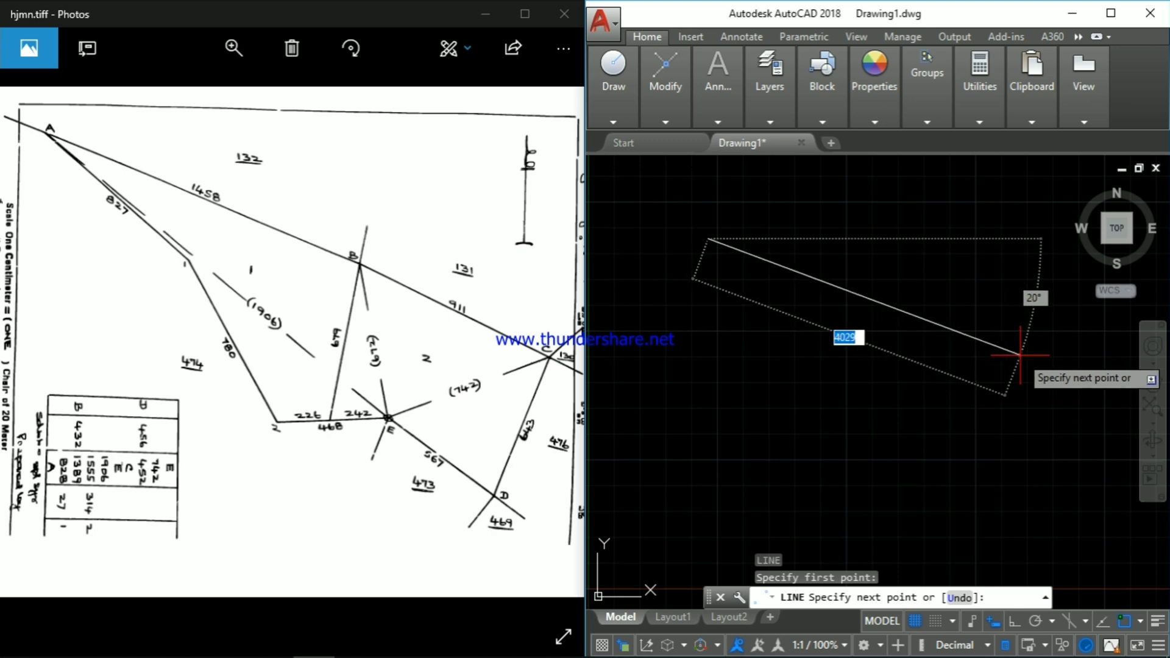
text(14588)
key(BackSpace)
key(Return)
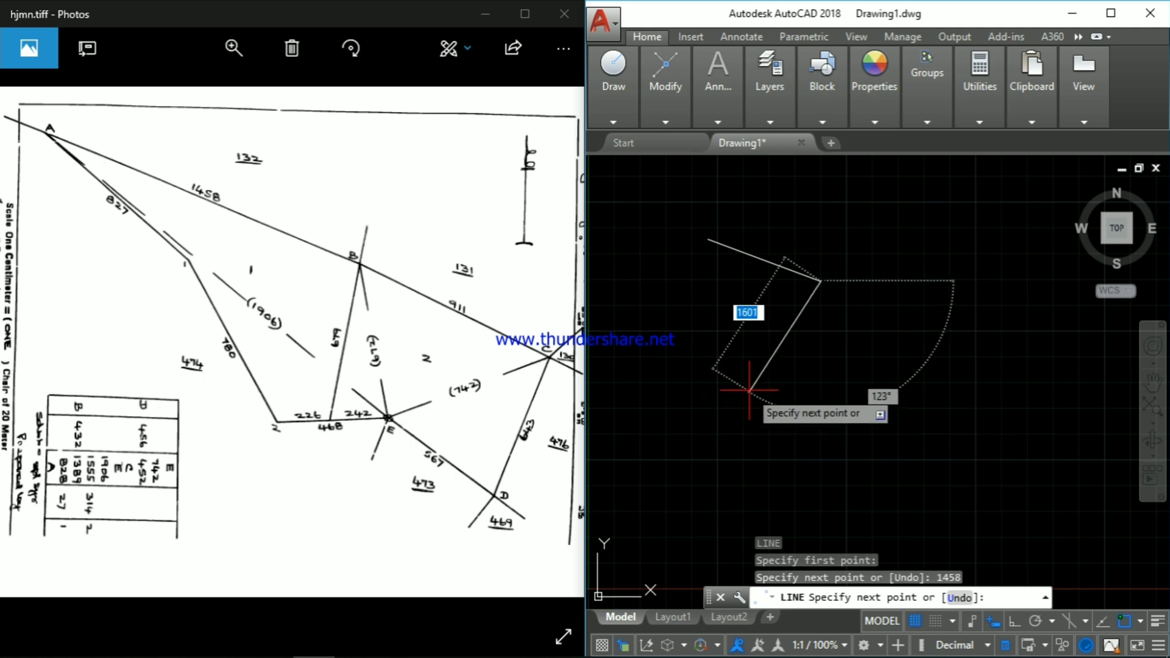
key(Escape)
mouse_move(793, 275)
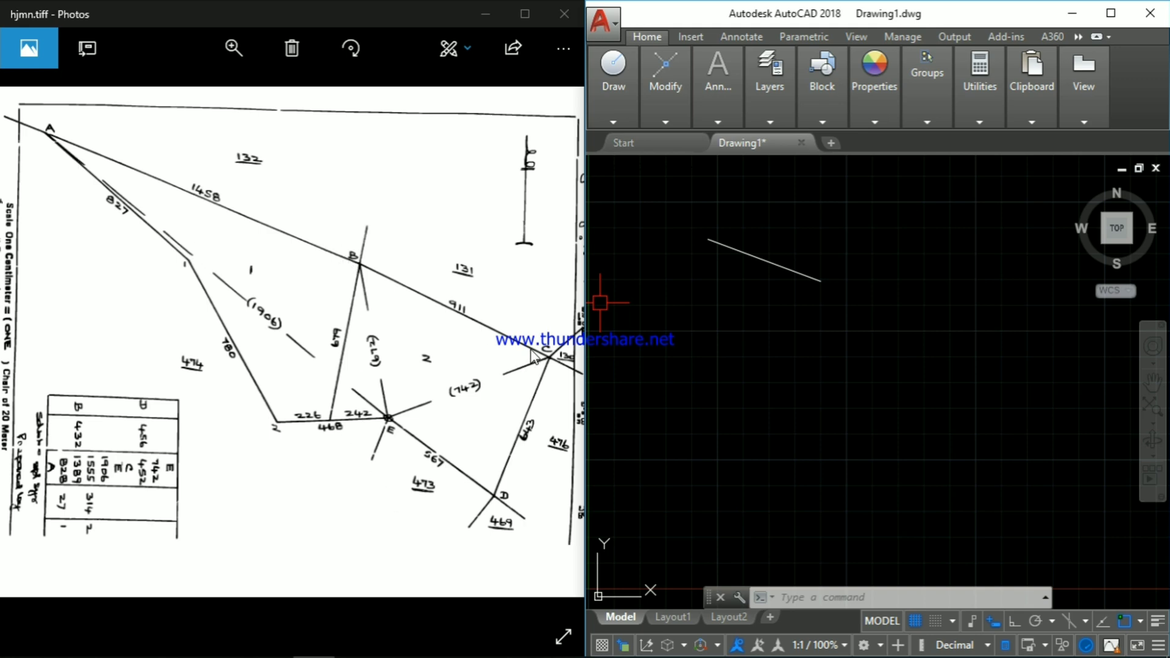
- Draw circles of radius 1906 at the line's left end and 672 at its right end
text(c)
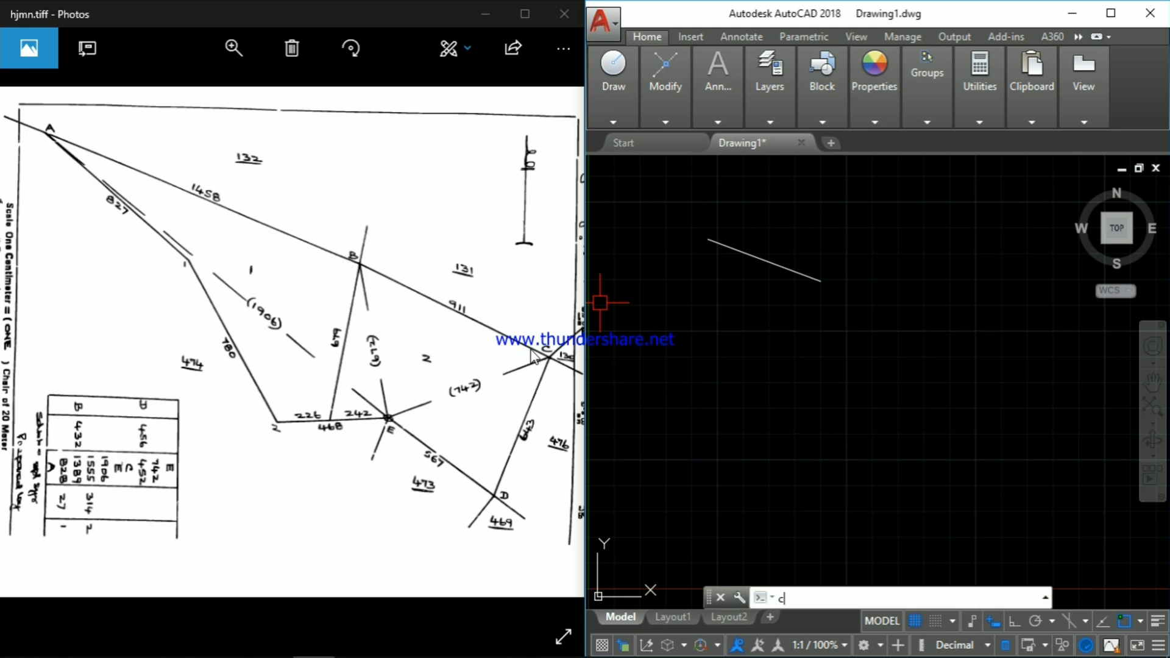
key(Return)
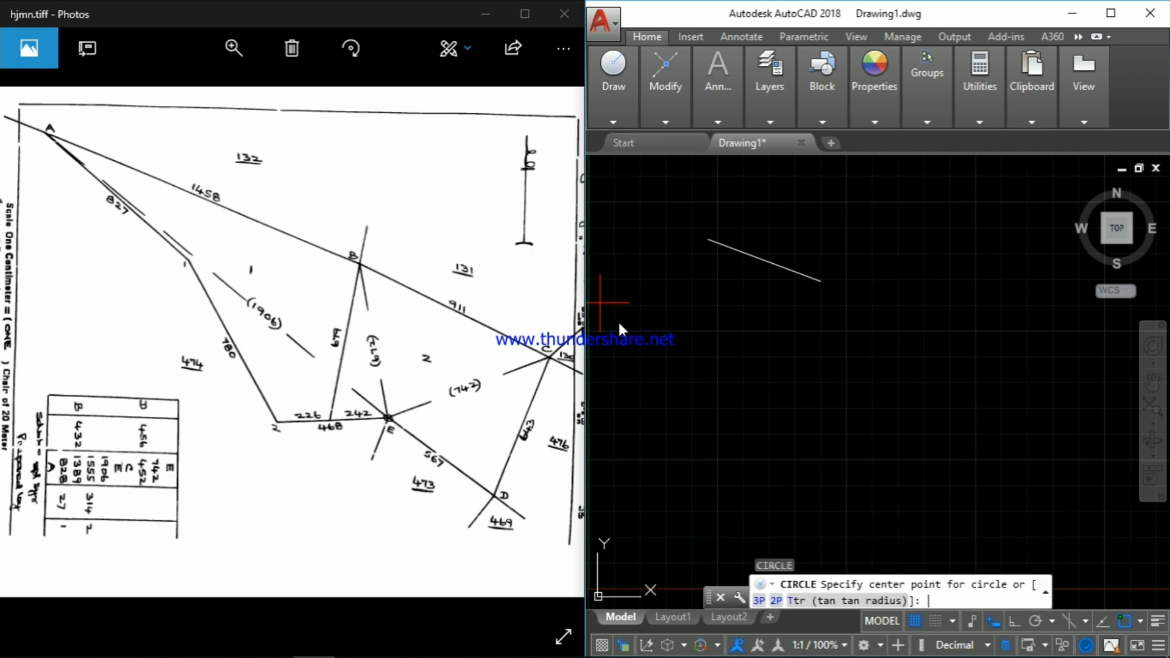
click(708, 238)
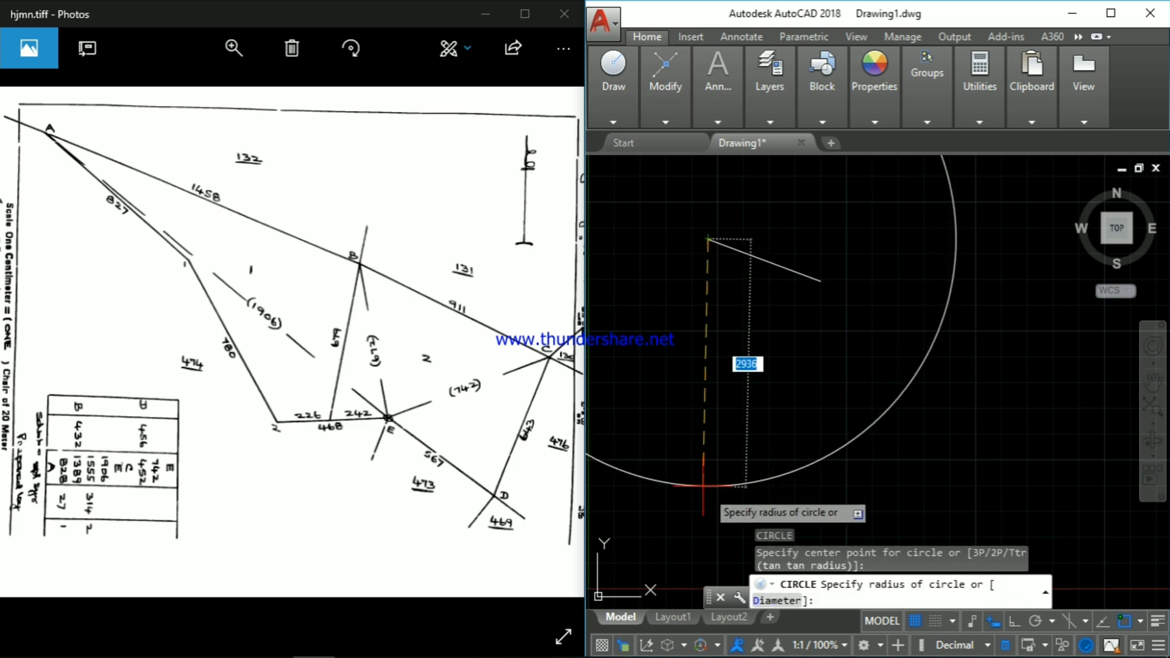
text(190)
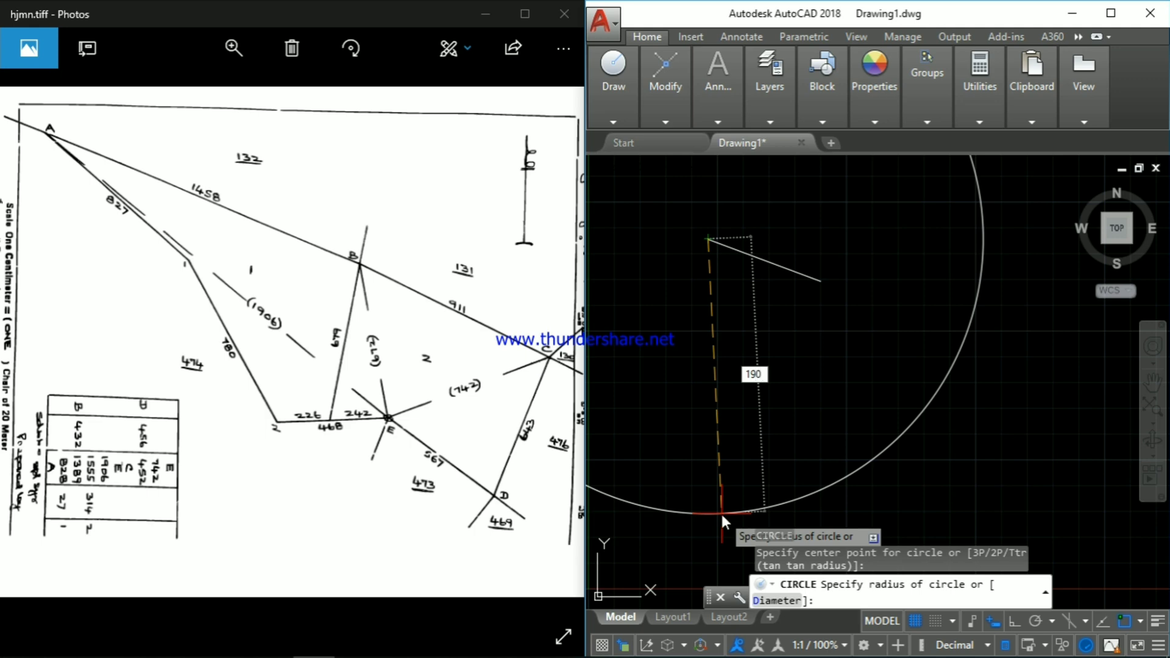
text(6)
key(Return)
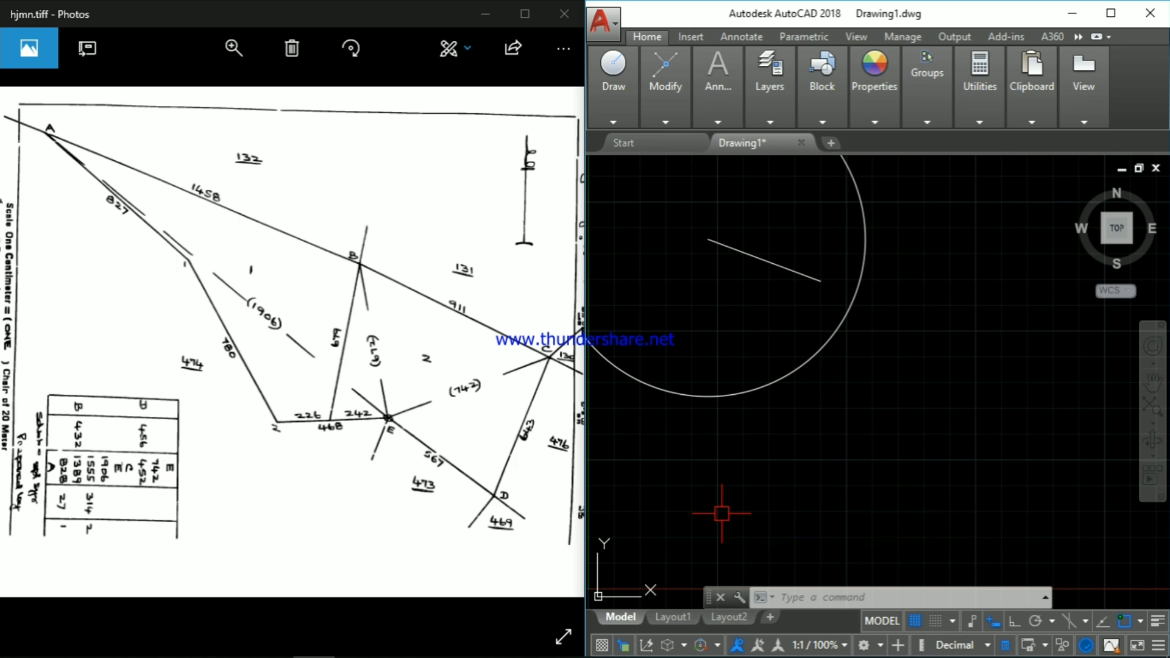
text(c)
key(Return)
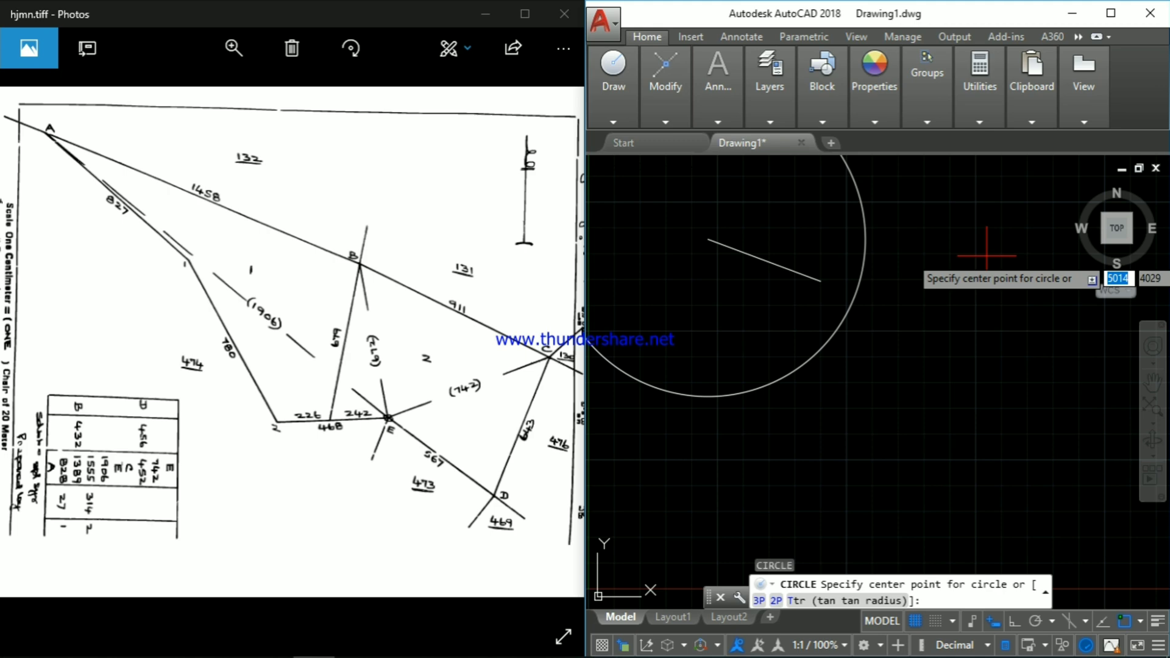
click(821, 281)
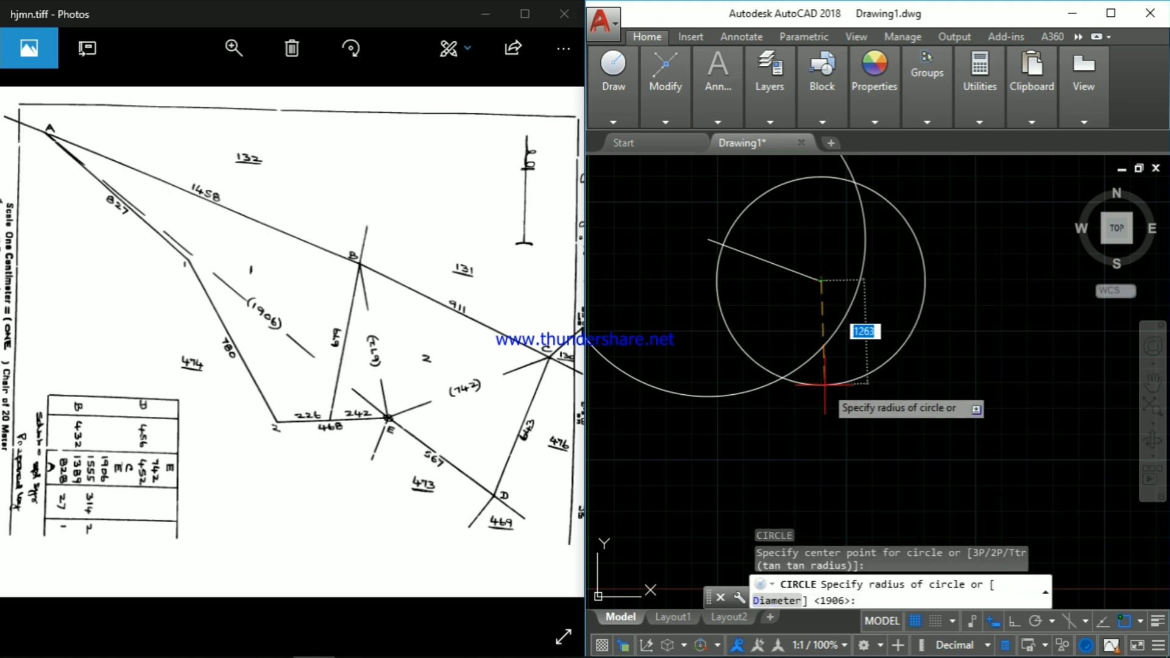
text(673)
key(Return)
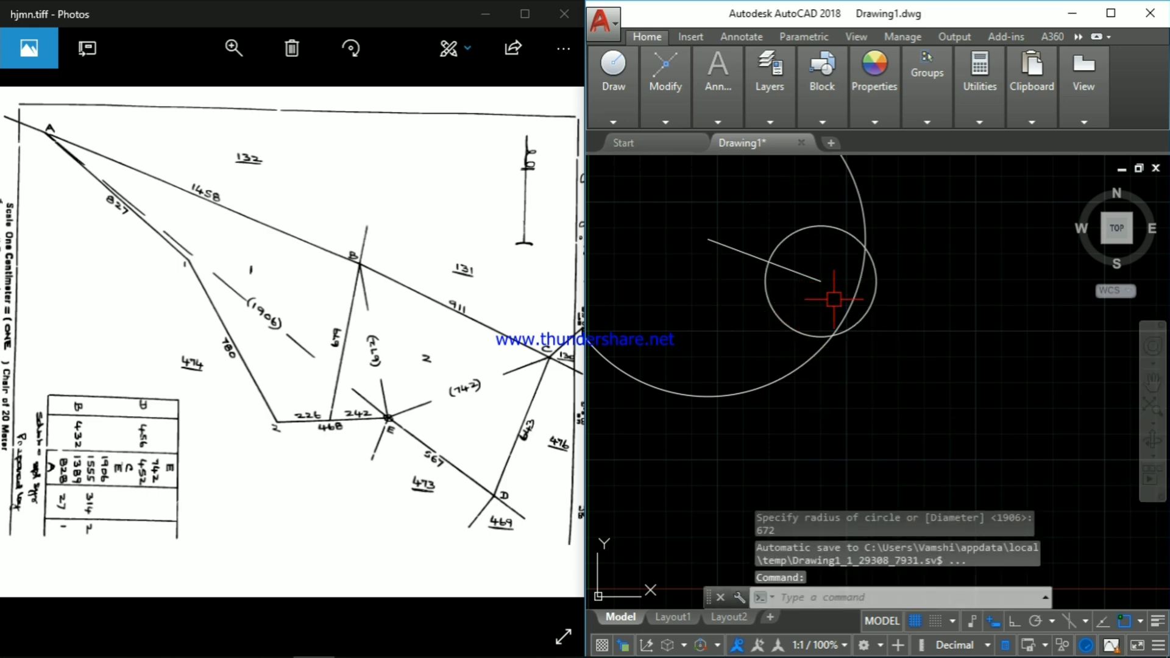
- Draw lines from the right end to the circles' intersection and back to the left end
text(l)
key(Return)
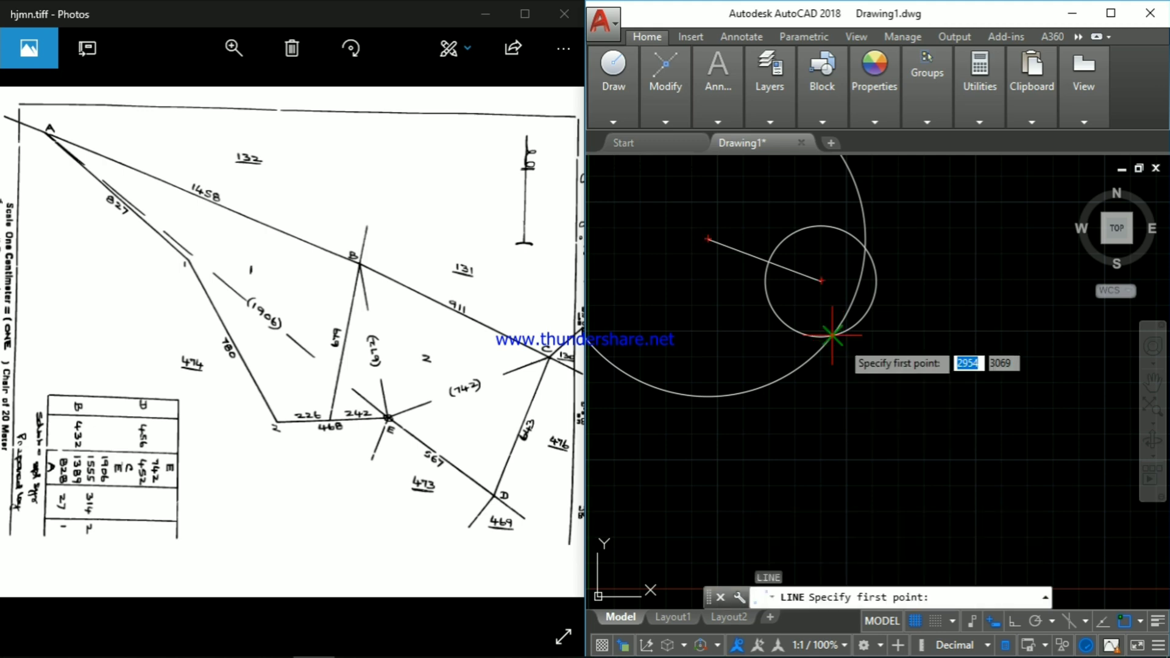
click(818, 281)
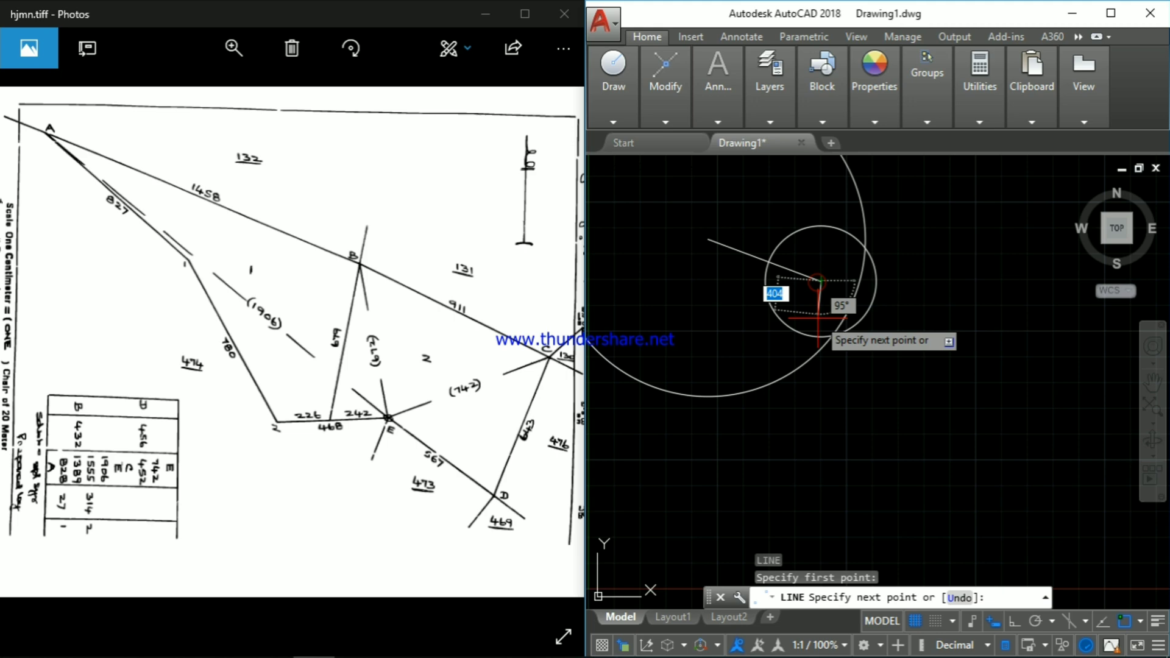
click(830, 335)
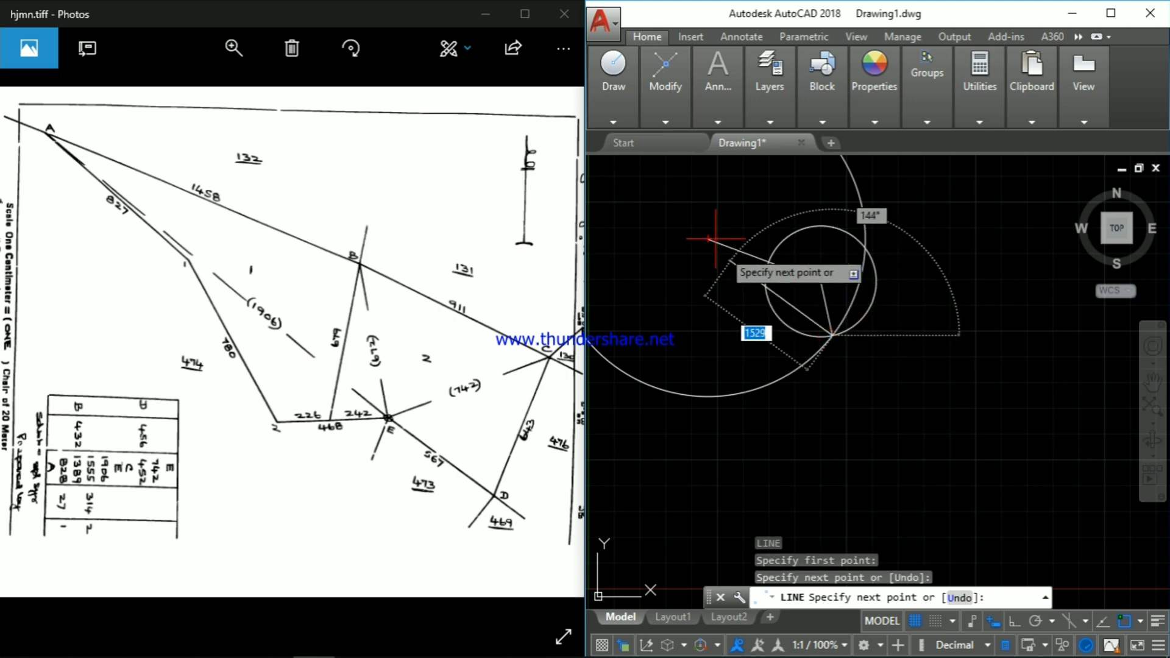
click(708, 238)
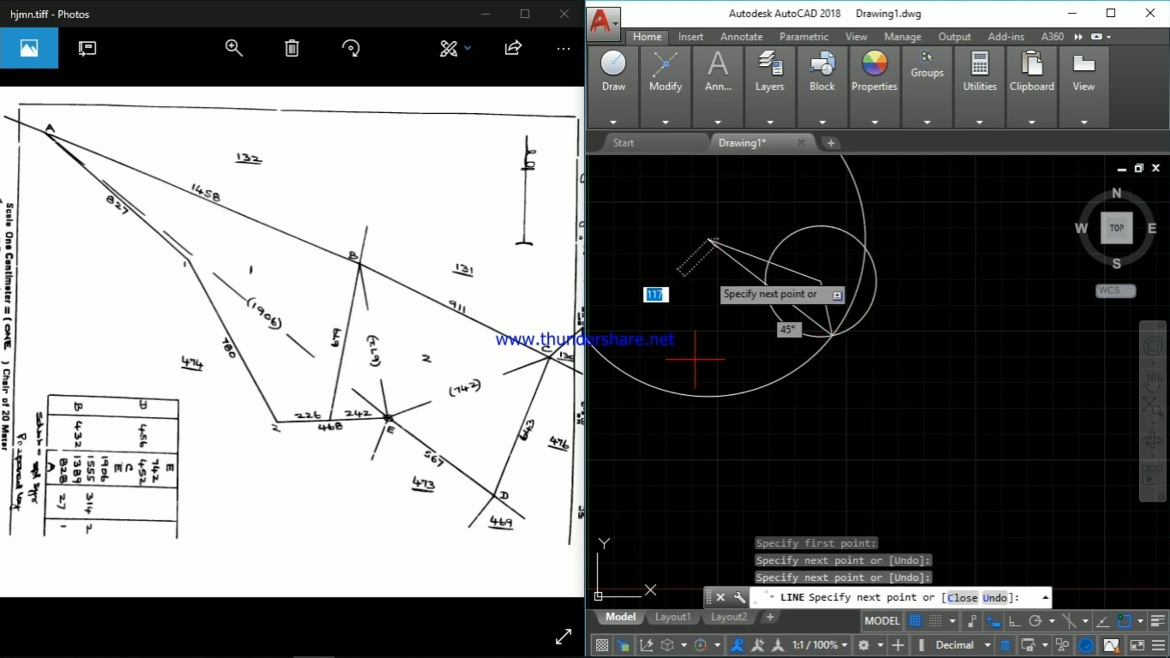
key(Escape)
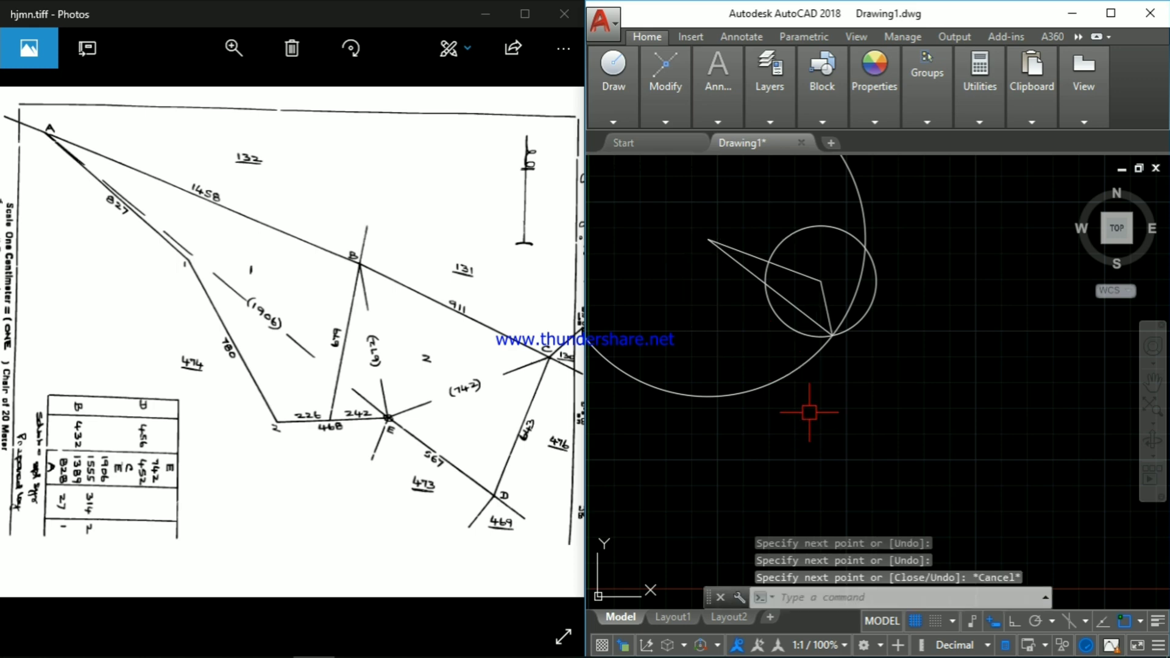
- Window-select both construction circles and delete them
click(904, 234)
click(829, 263)
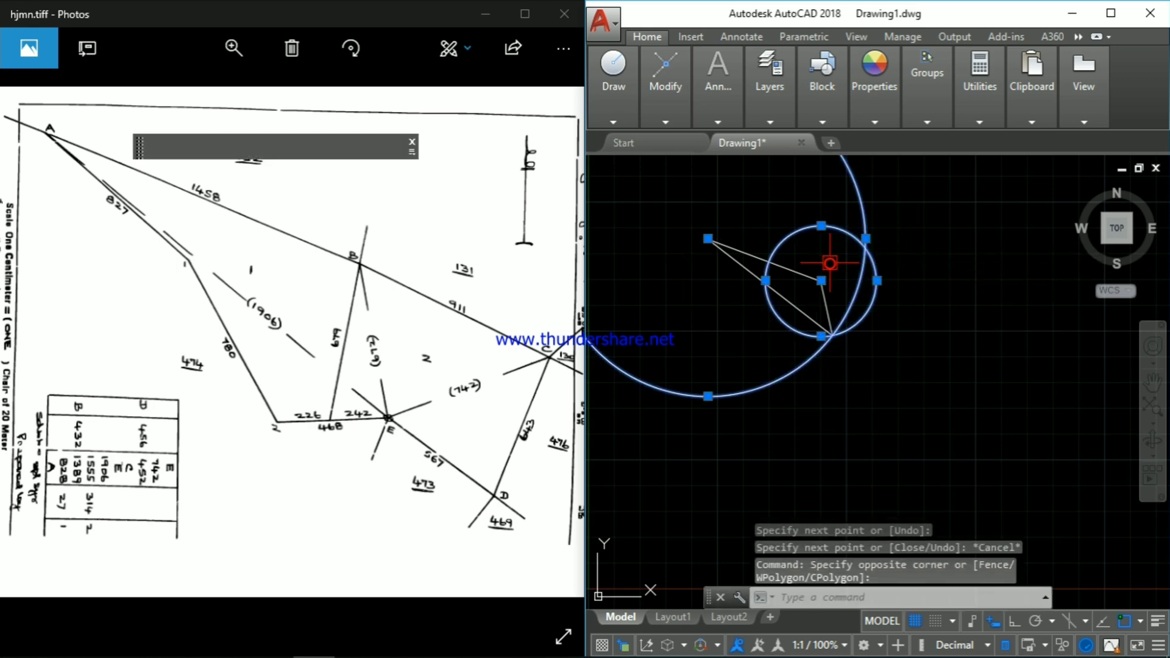
key(Delete)
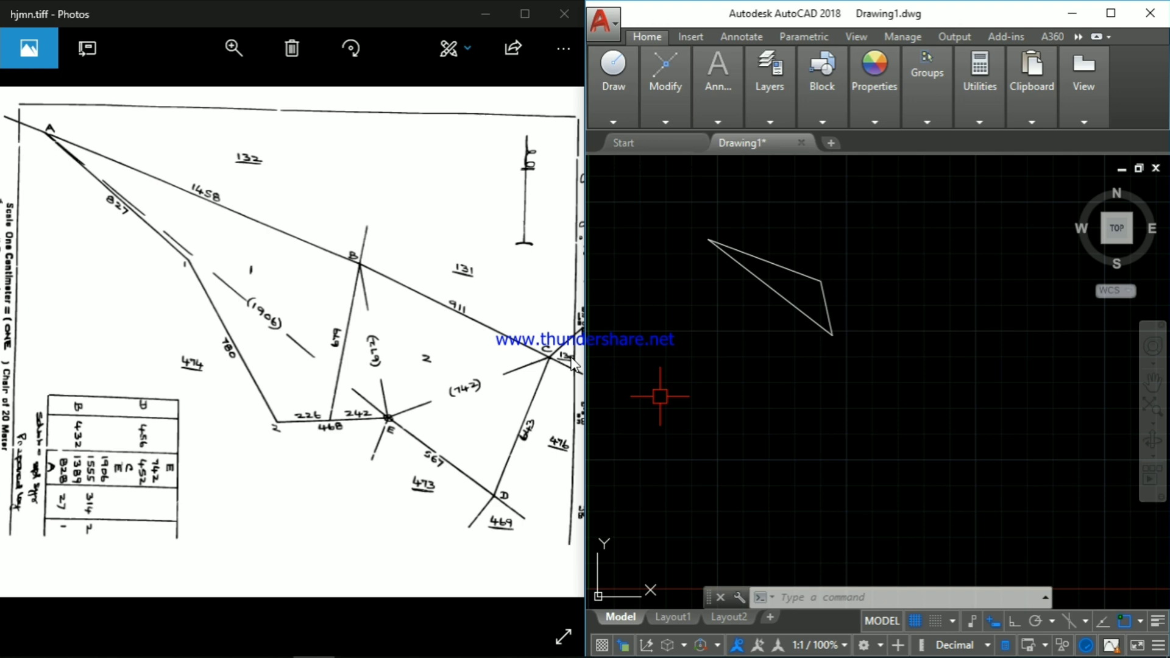
- Draw construction circles of radius 911 and 742 on the triangle's right and lower vertices
text(c)
key(Return)
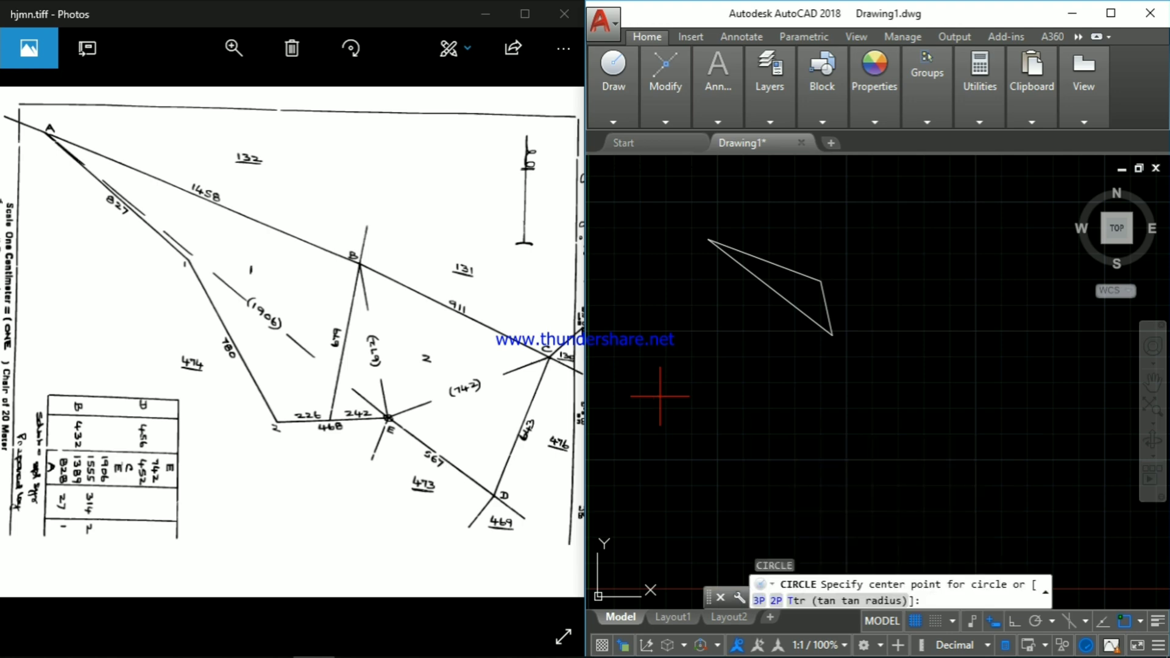
click(821, 280)
text(911)
key(Return)
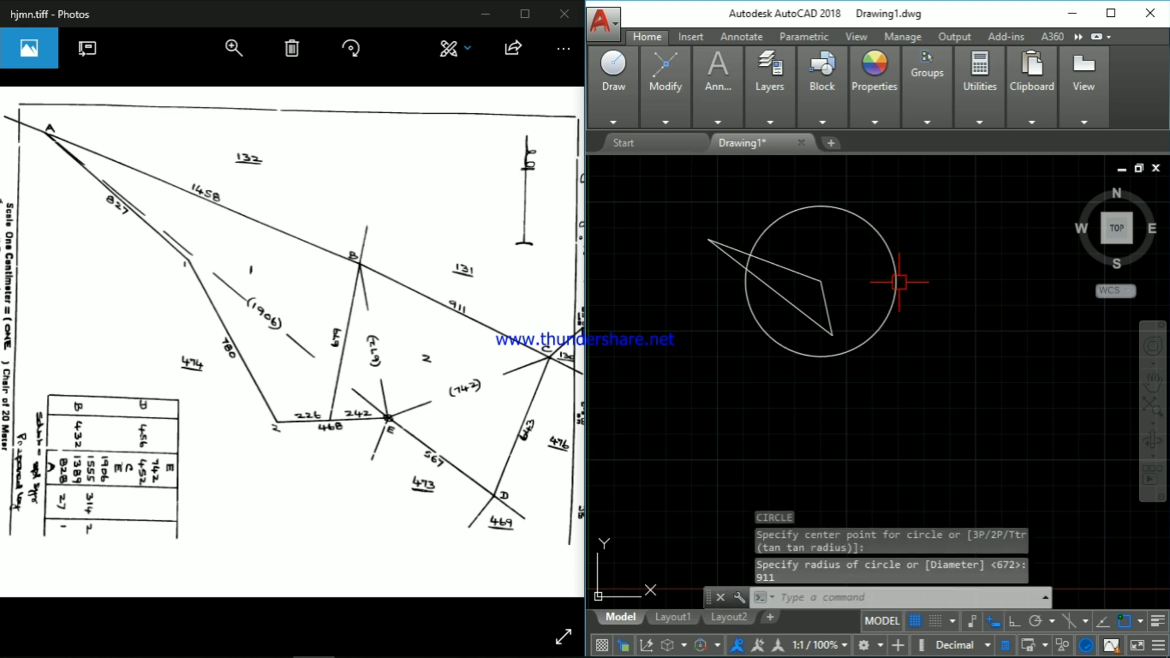
key(Return)
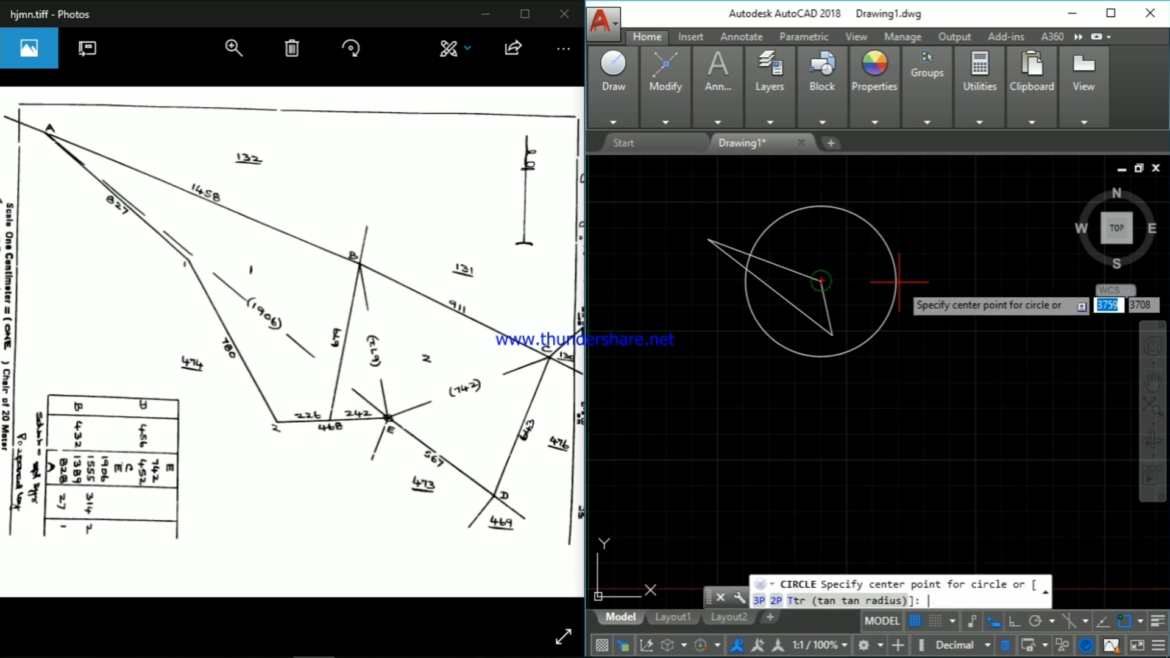
click(833, 335)
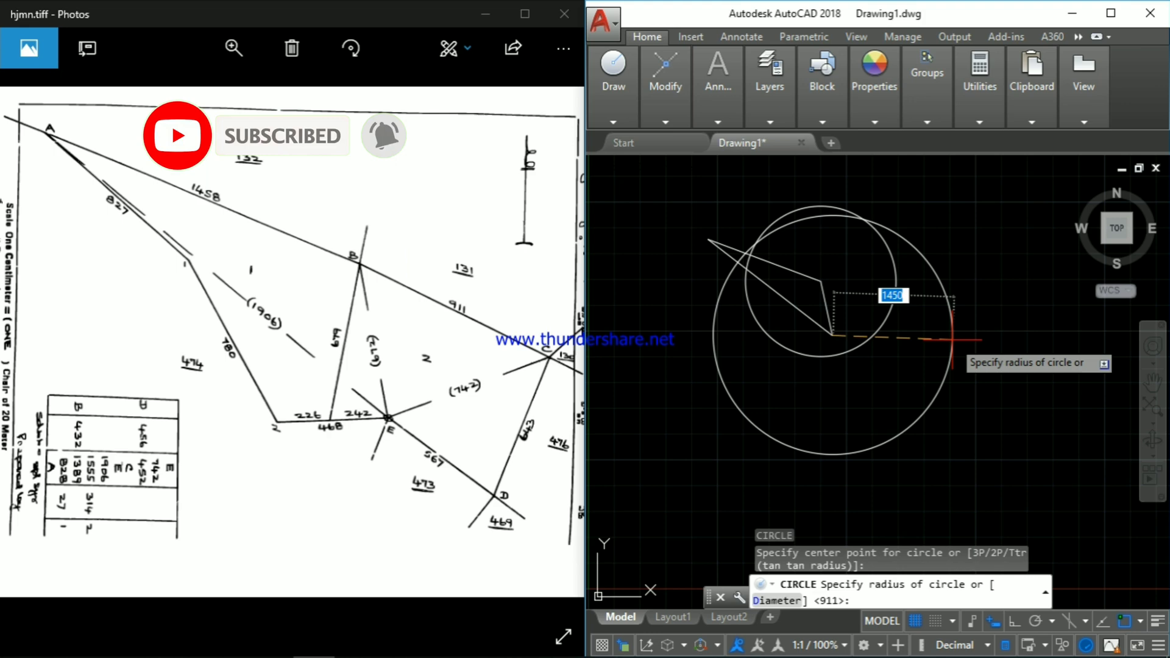
text(742)
key(Return)
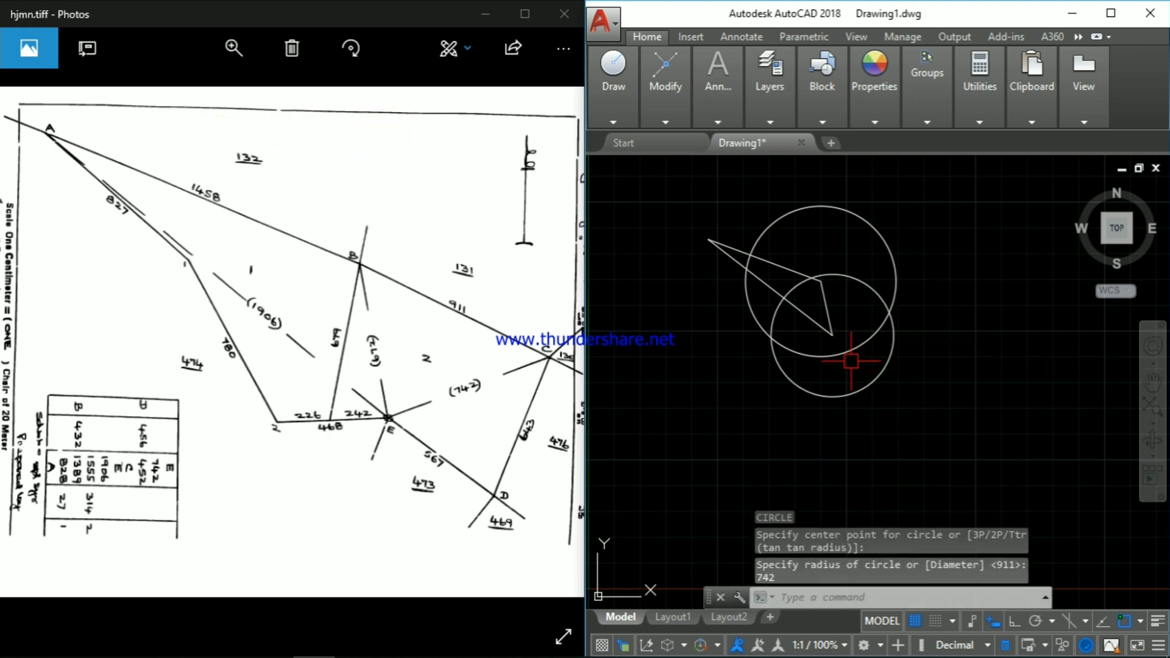
key(Escape)
key(Escape)
text(c)
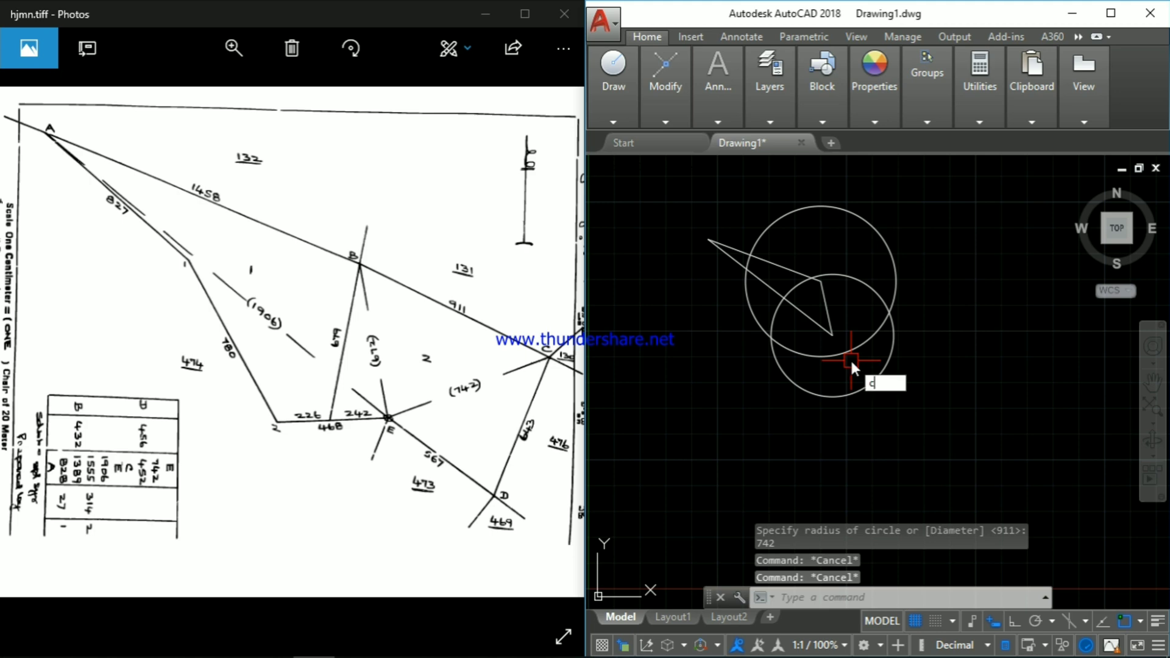
key(Return)
key(Escape)
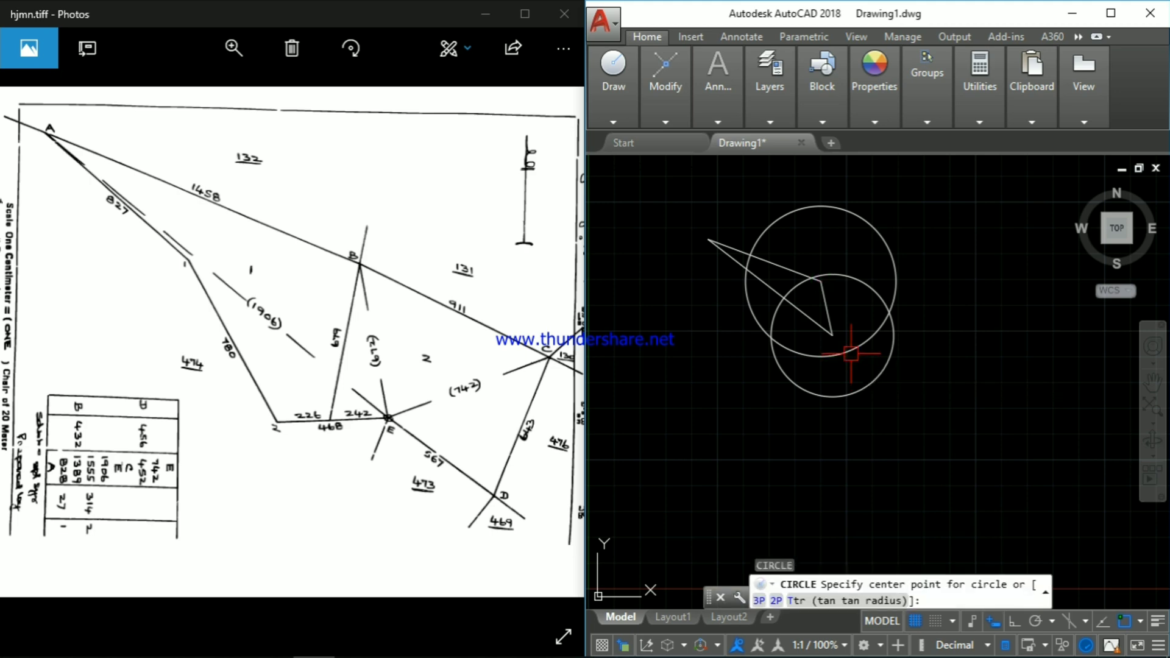
- Draw boundary lines from the vertex to the circles' intersection and on to the lower corner
text(l)
key(Return)
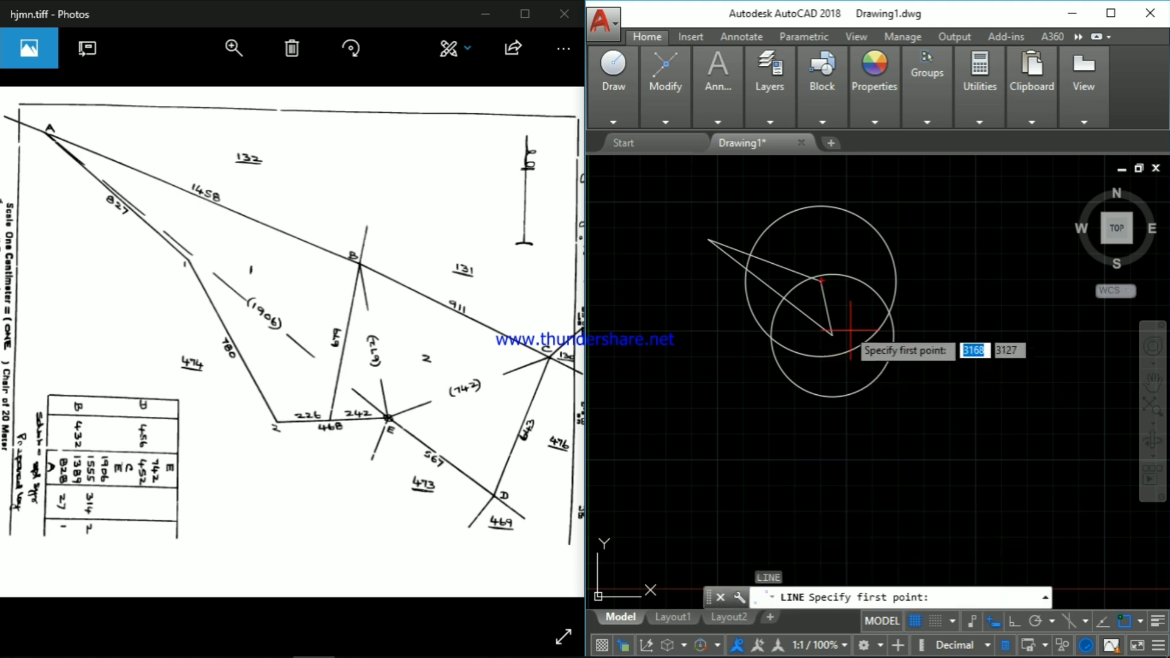
click(823, 281)
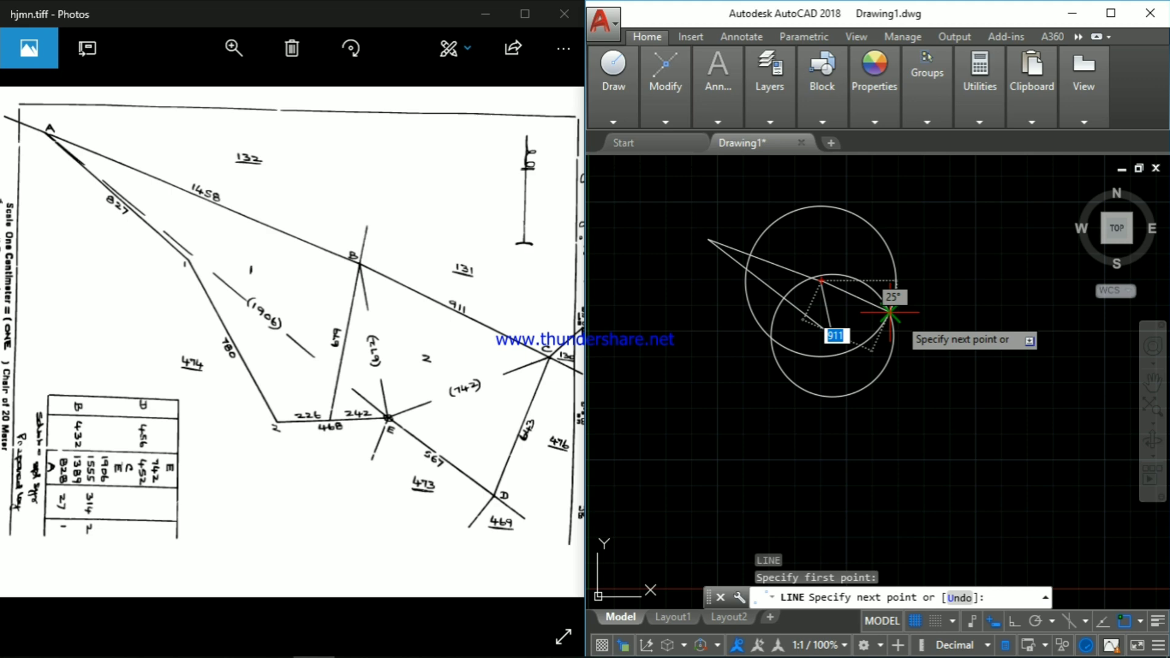
click(890, 314)
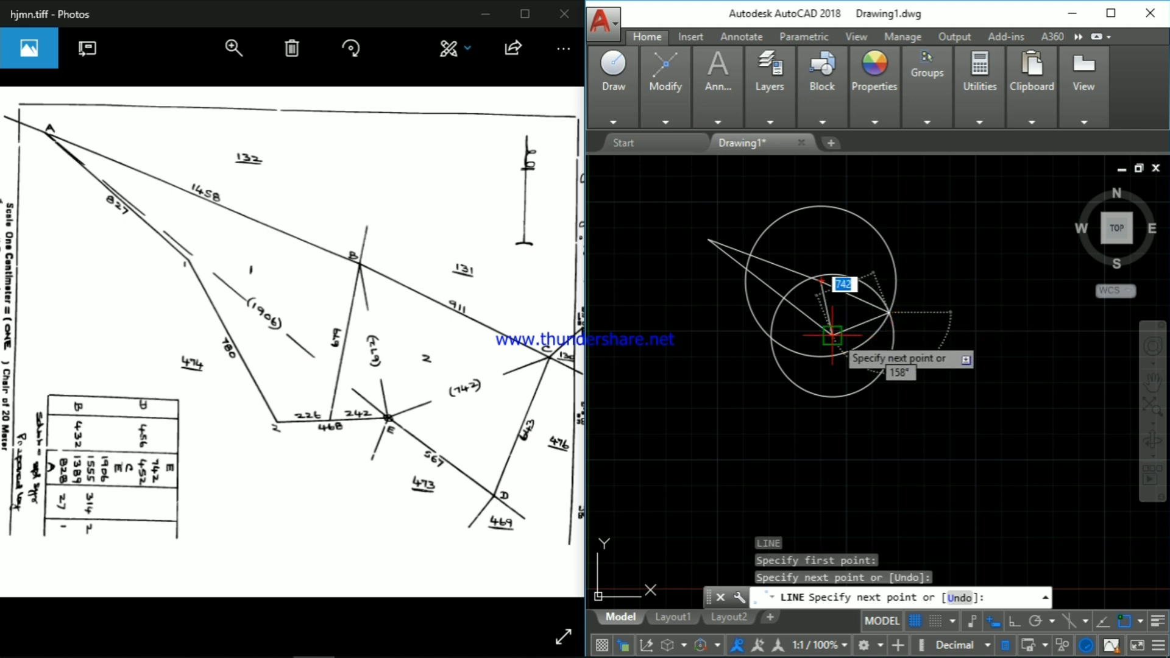
click(832, 335)
key(Escape)
key(Escape)
key(Escape)
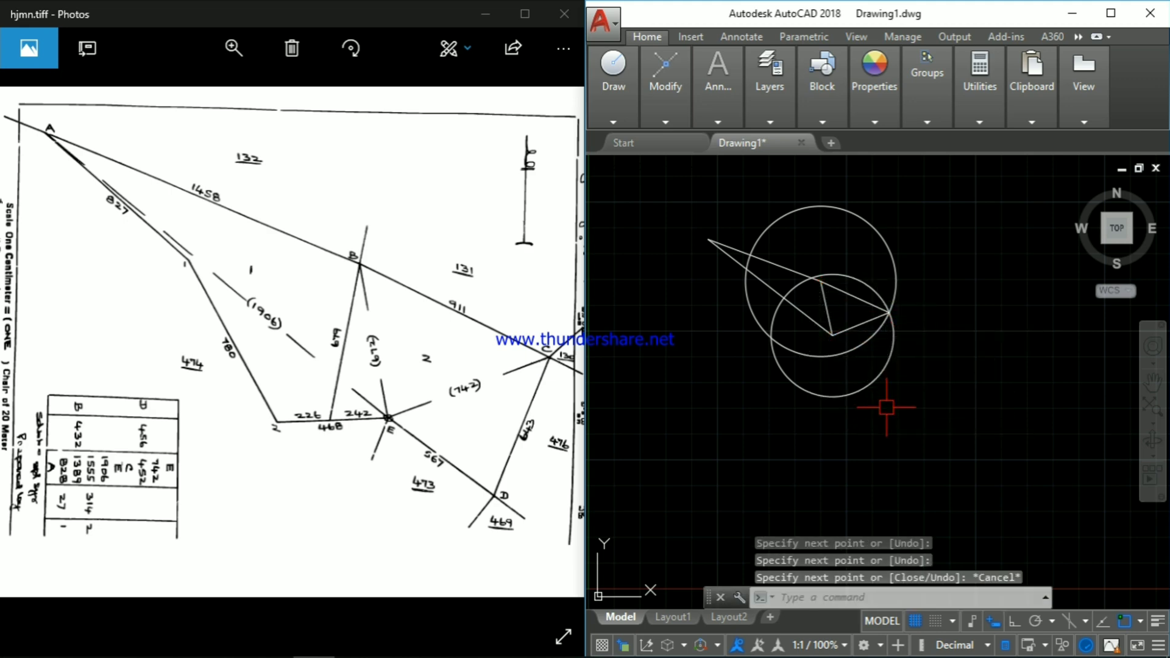
- Select and erase both construction circles
click(935, 252)
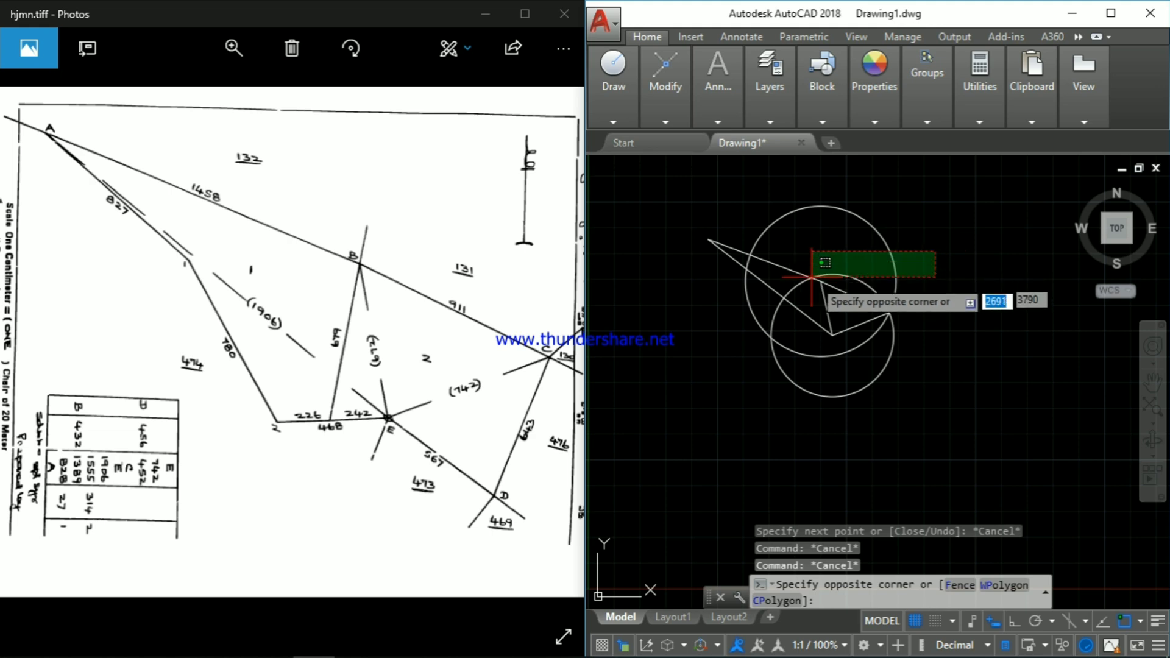
click(848, 265)
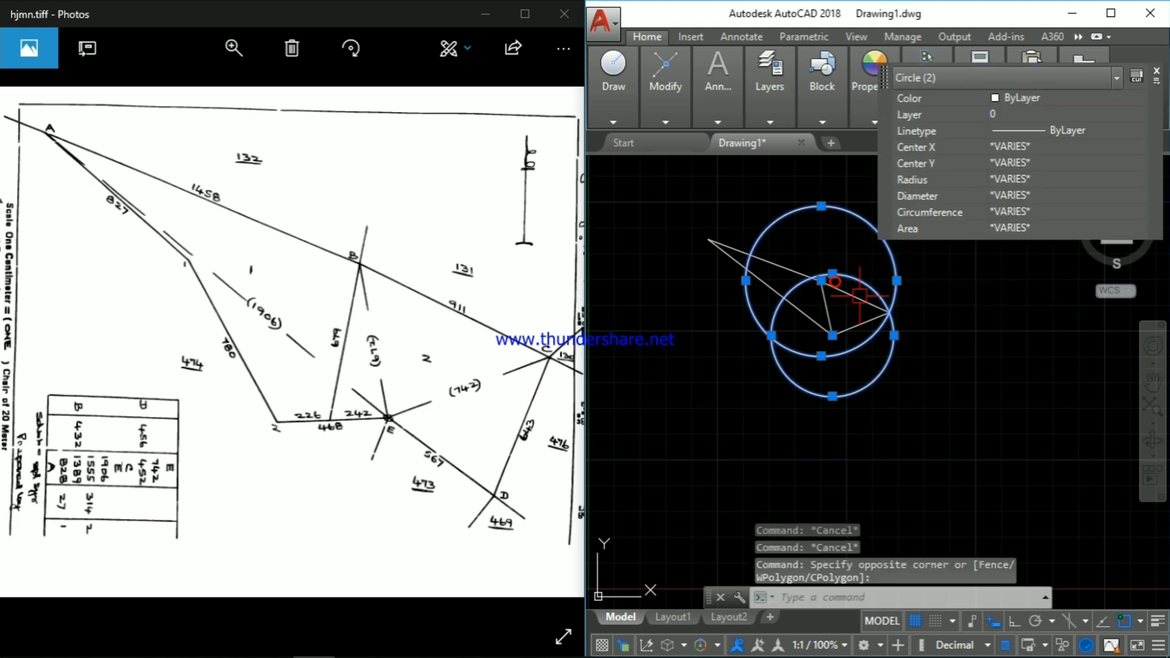
key(Delete)
scroll(838, 356, up, 2)
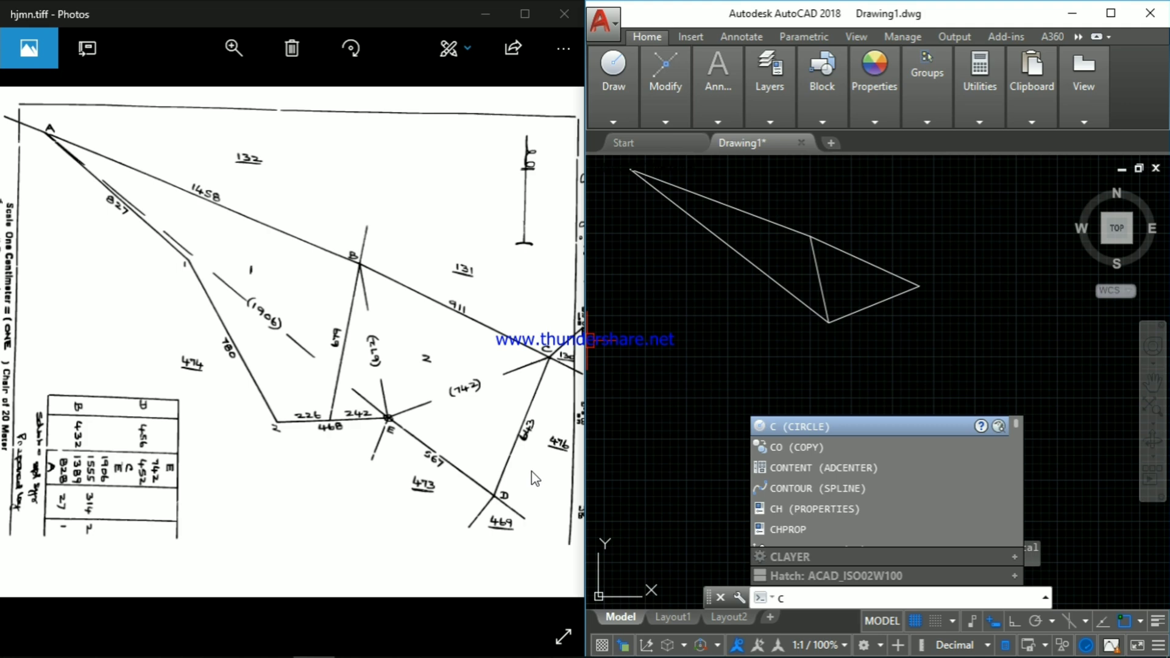
- Draw construction circles of radius 567 at the new corner and 643 at the right tip
key(Return)
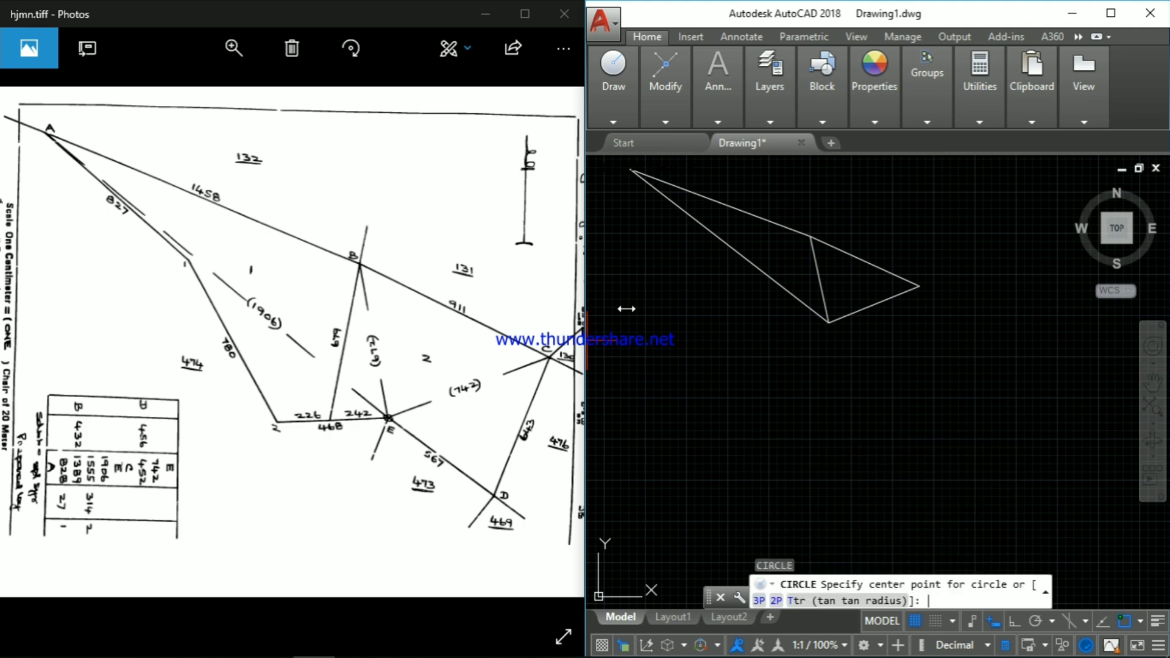
click(828, 322)
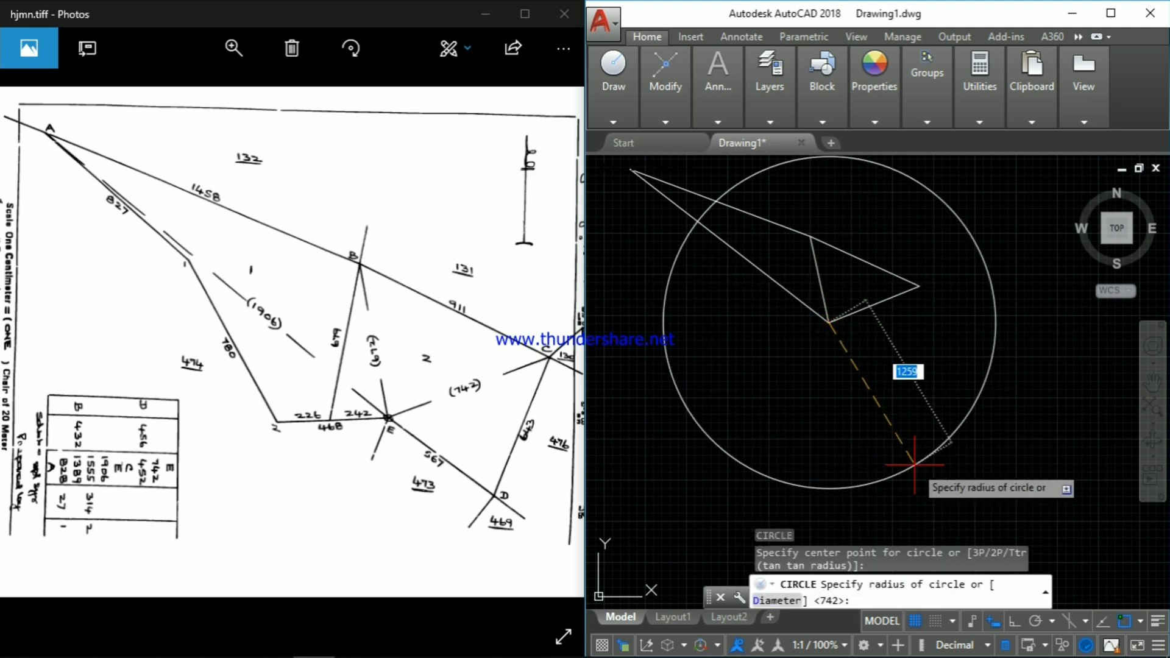
text(567)
key(Return)
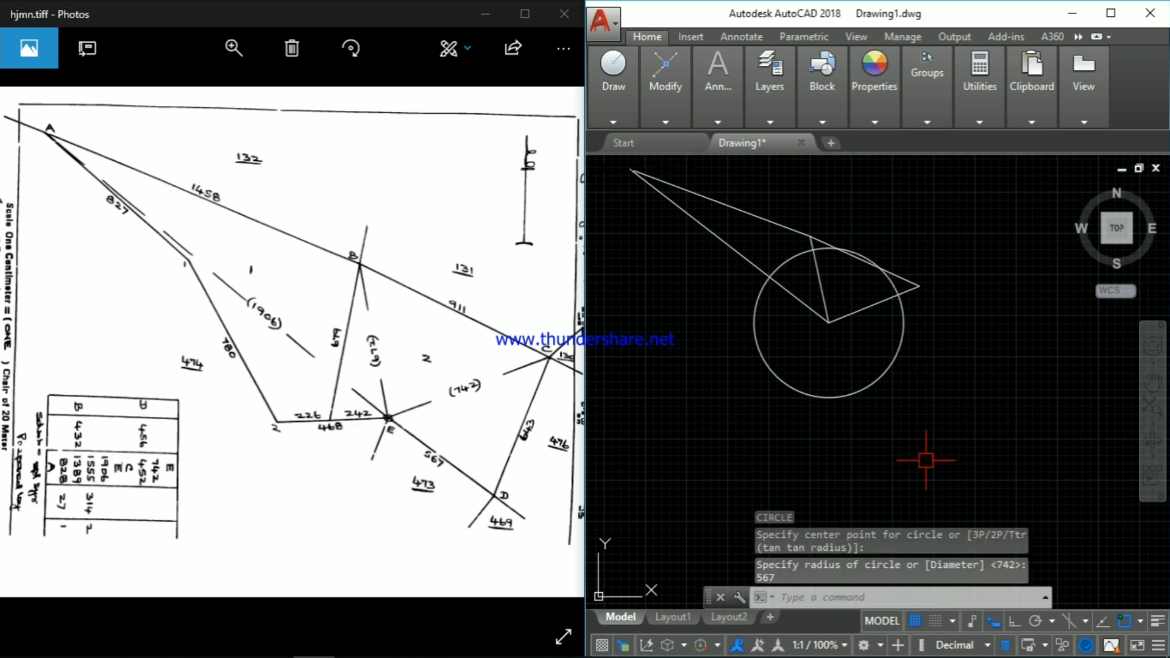
key(Return)
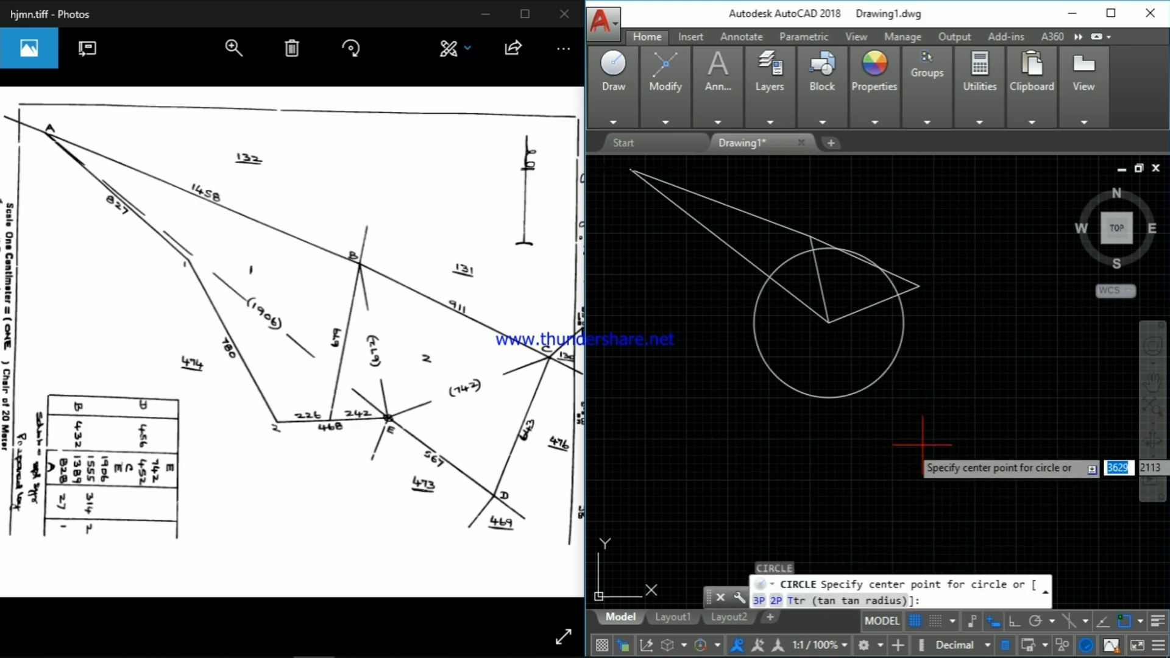
click(918, 286)
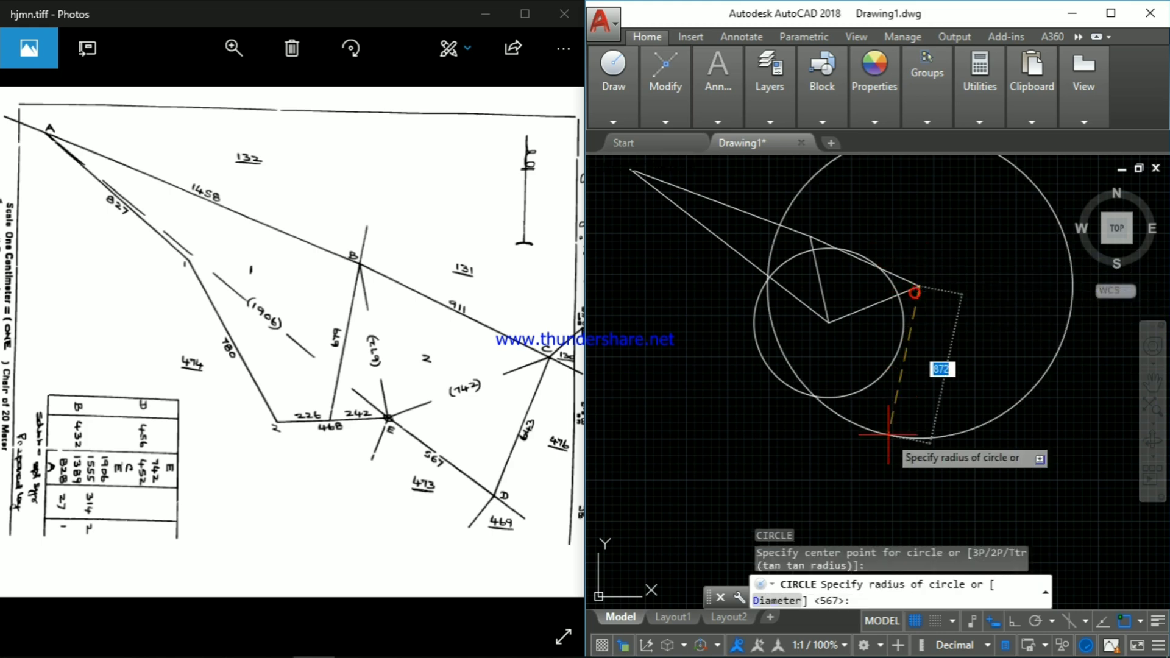
text(643)
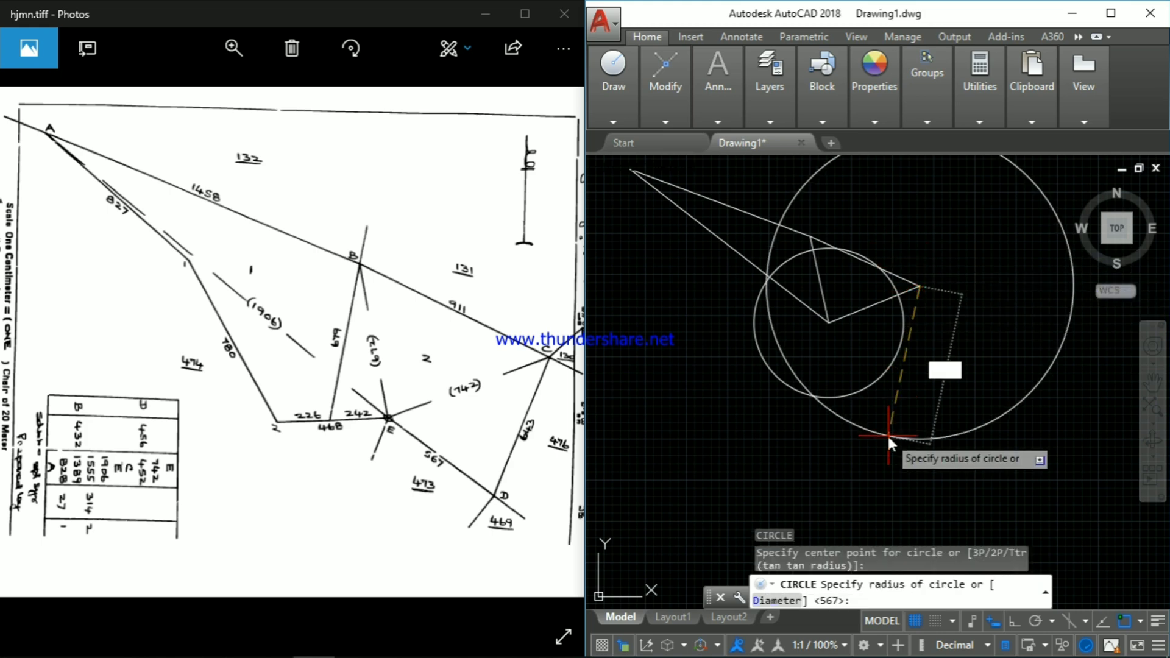
key(Return)
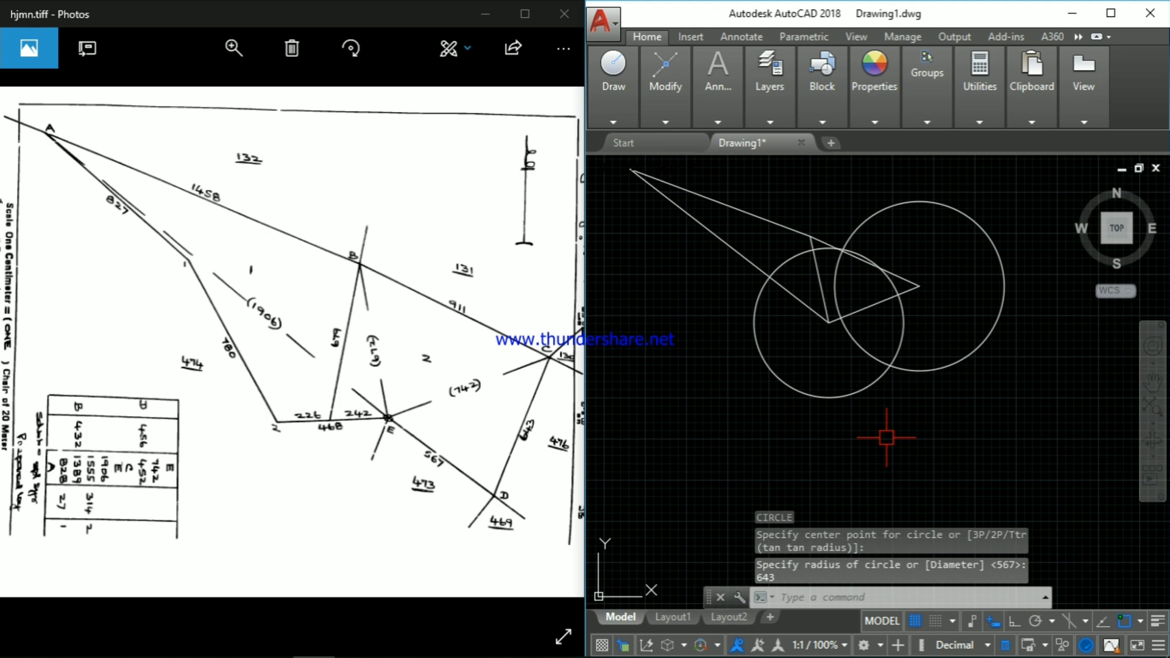
key(Escape)
key(Escape)
key(Escape)
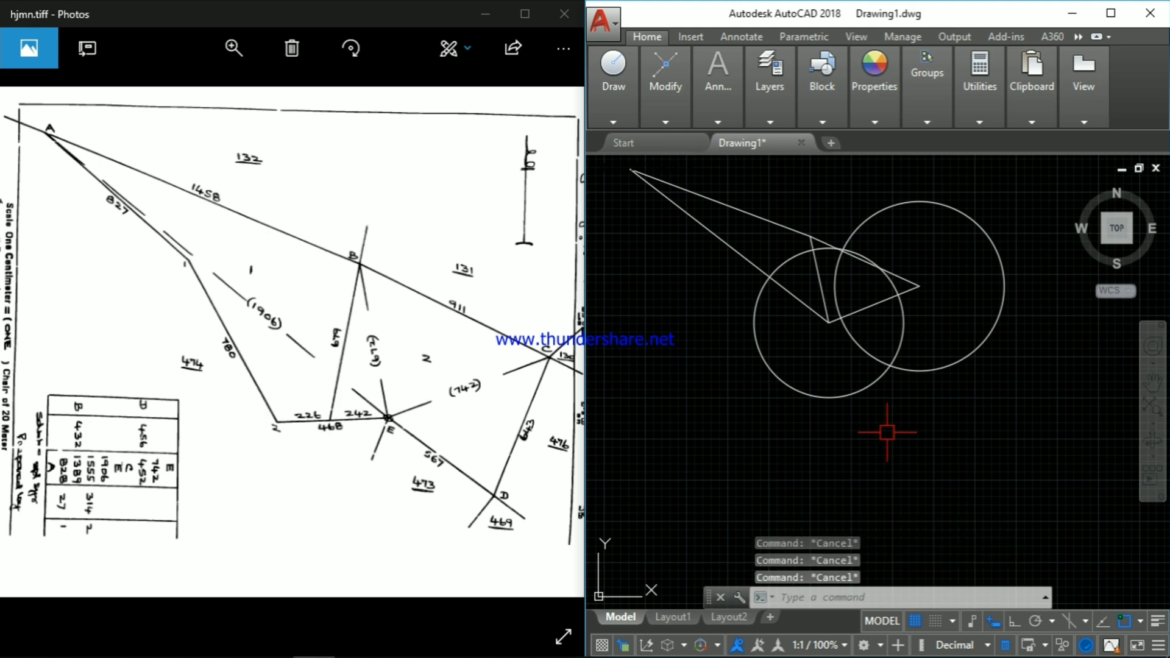
- Draw lines from the right tip to the circles' intersection and back to the inner corner
text(l)
key(Return)
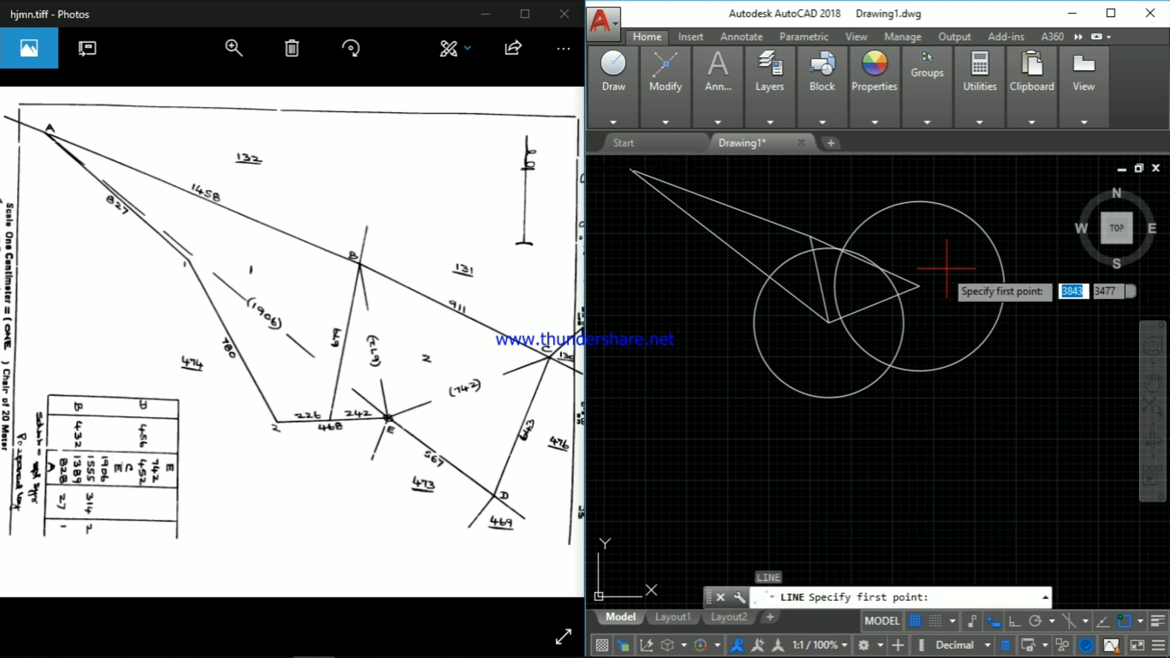
click(920, 285)
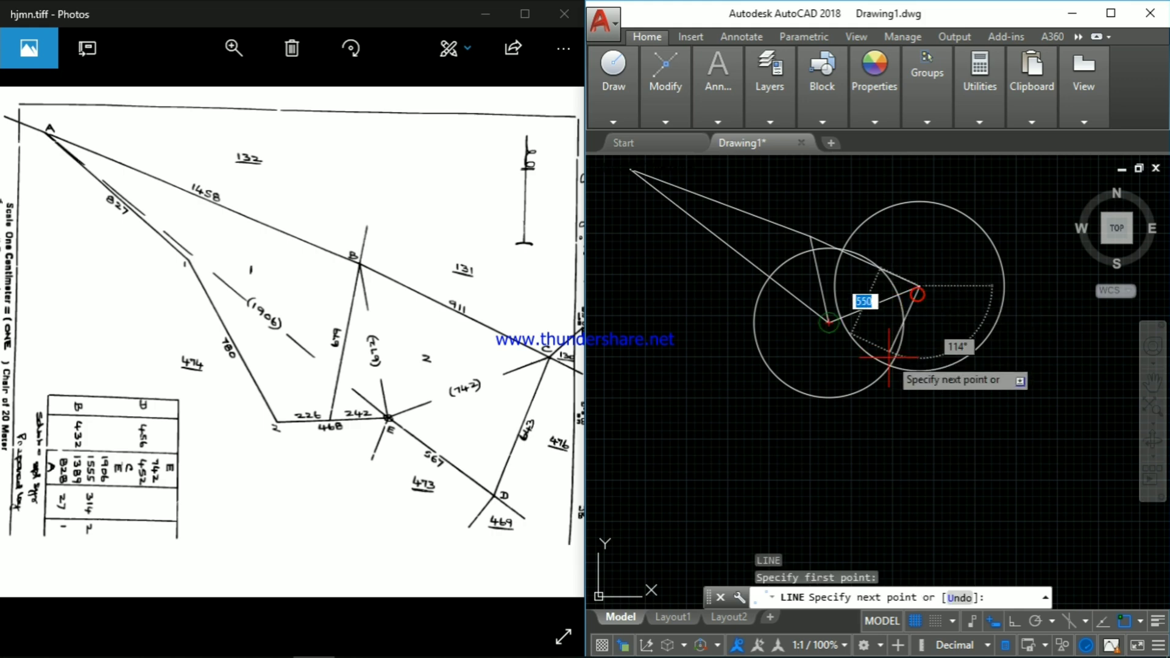
click(890, 365)
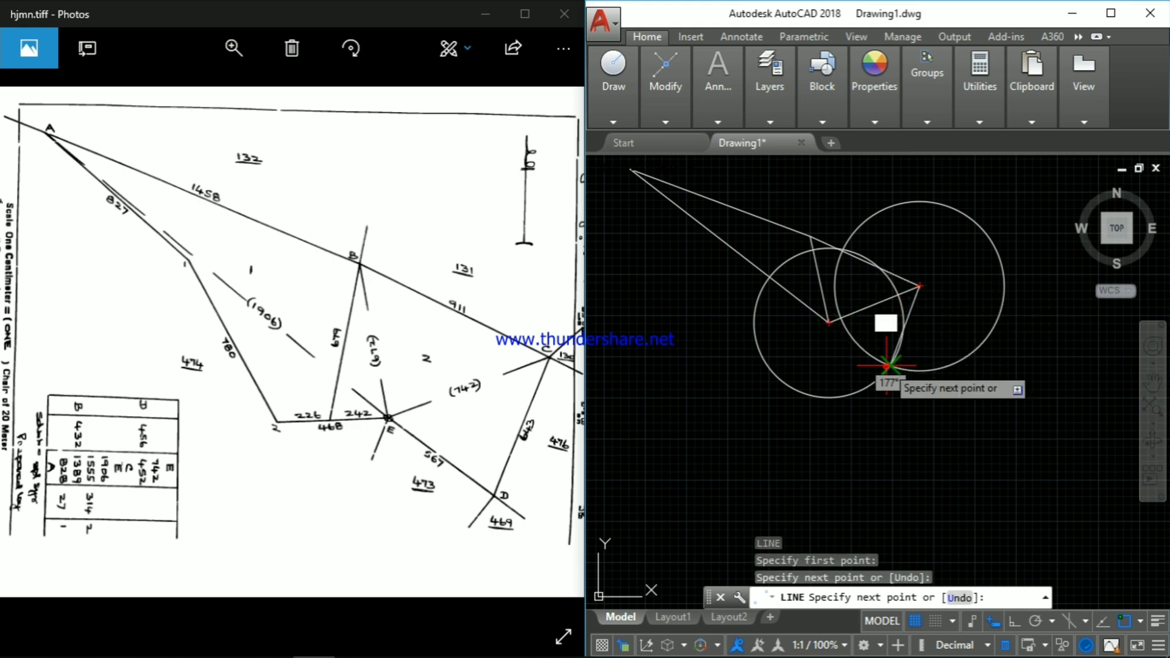
click(829, 323)
key(Escape)
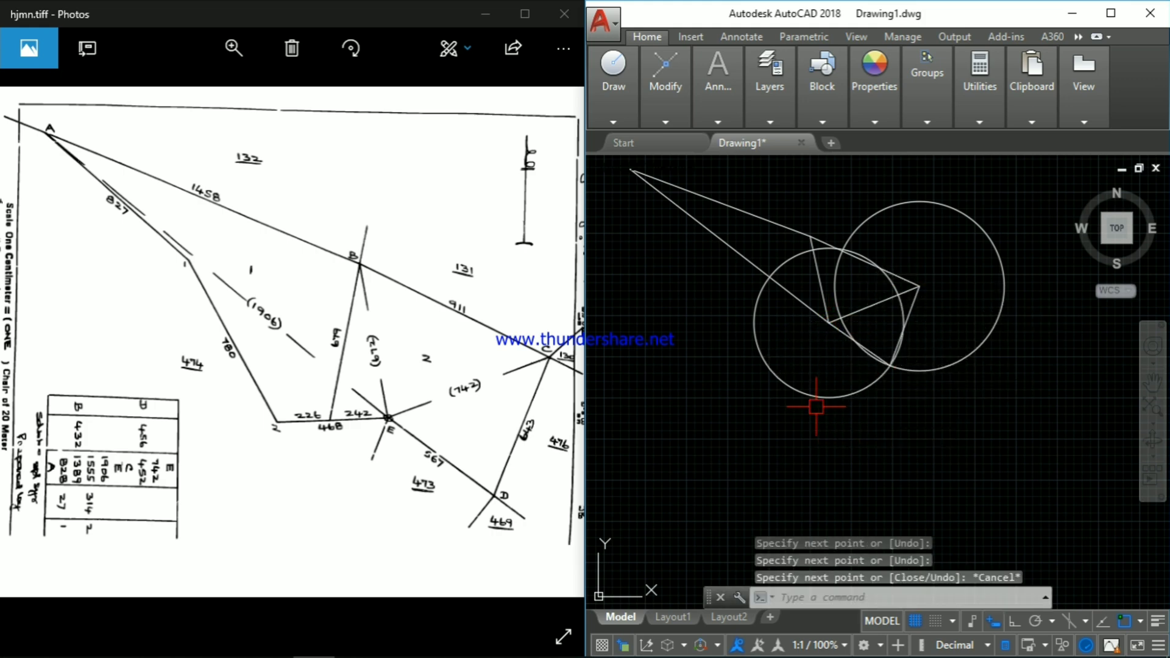
- Select and erase both construction circles
click(957, 346)
click(946, 392)
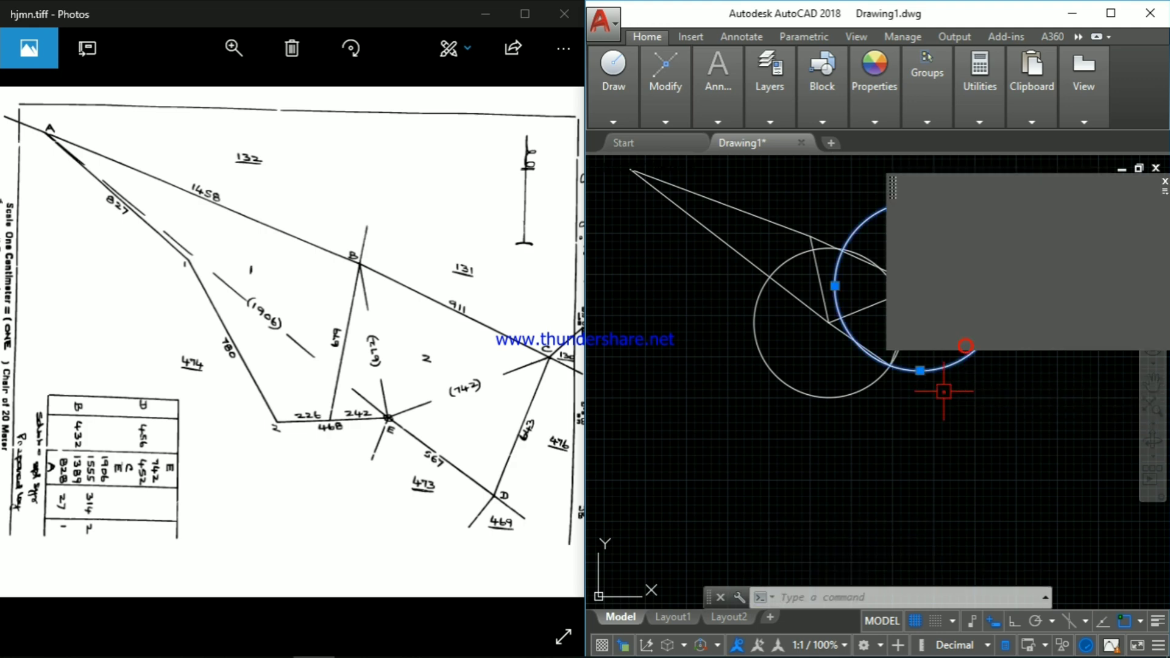
click(873, 413)
click(758, 396)
key(Delete)
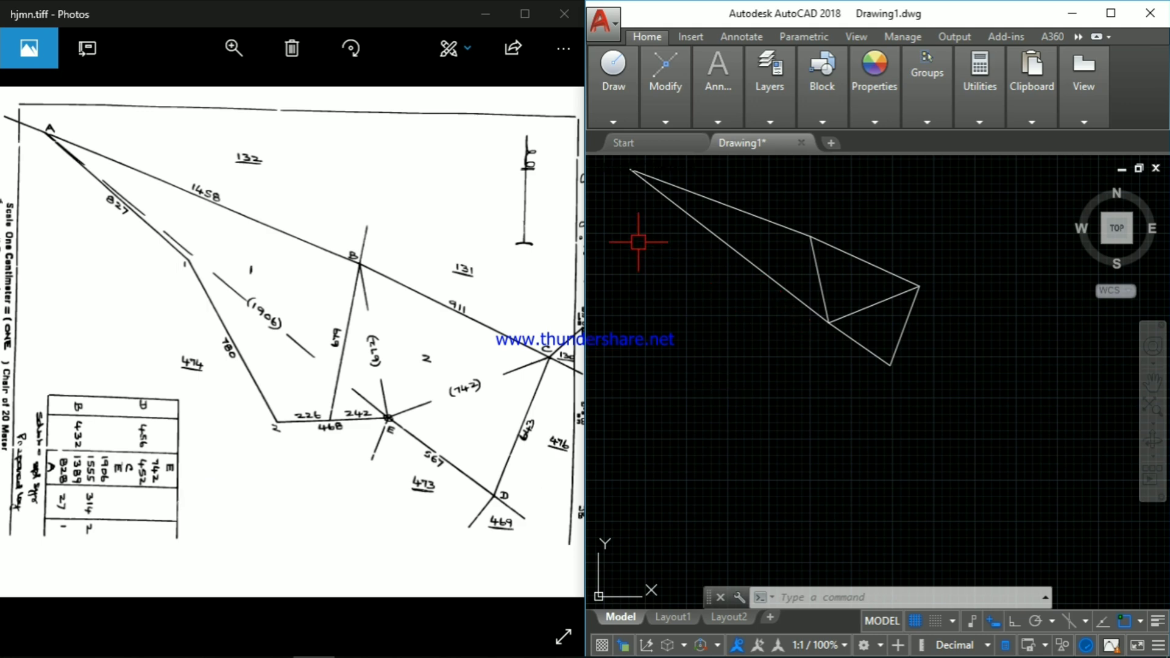
click(211, 467)
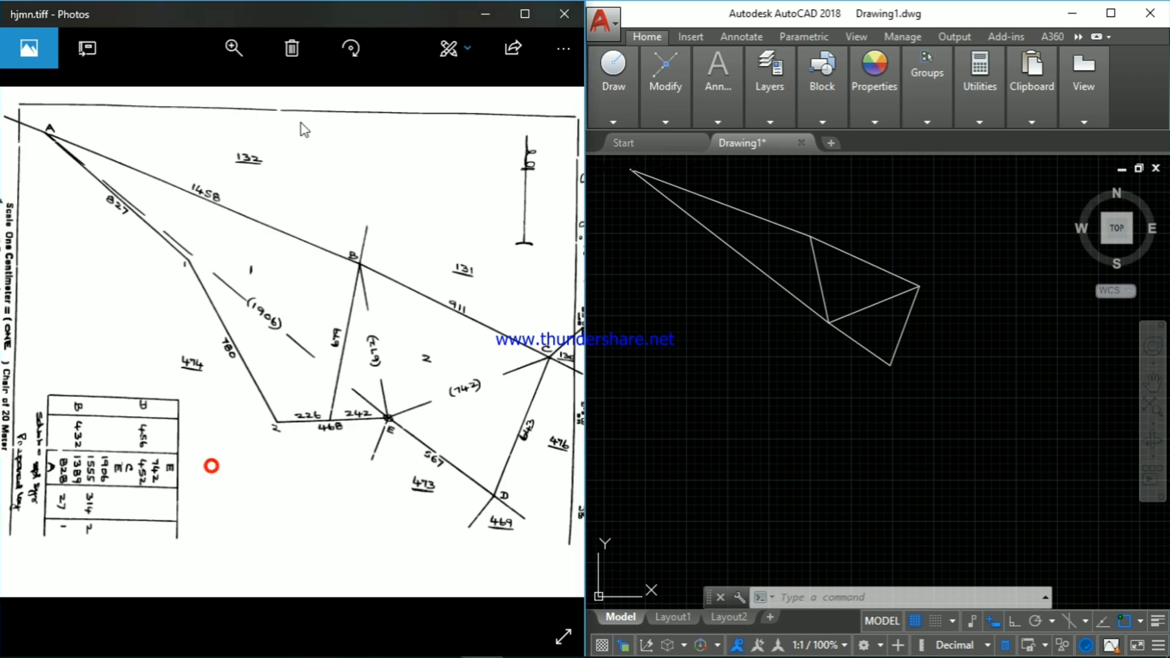
- Rotate the survey plan image three quarter turns so its scale note runs along the bottom
click(356, 49)
click(356, 49)
click(356, 49)
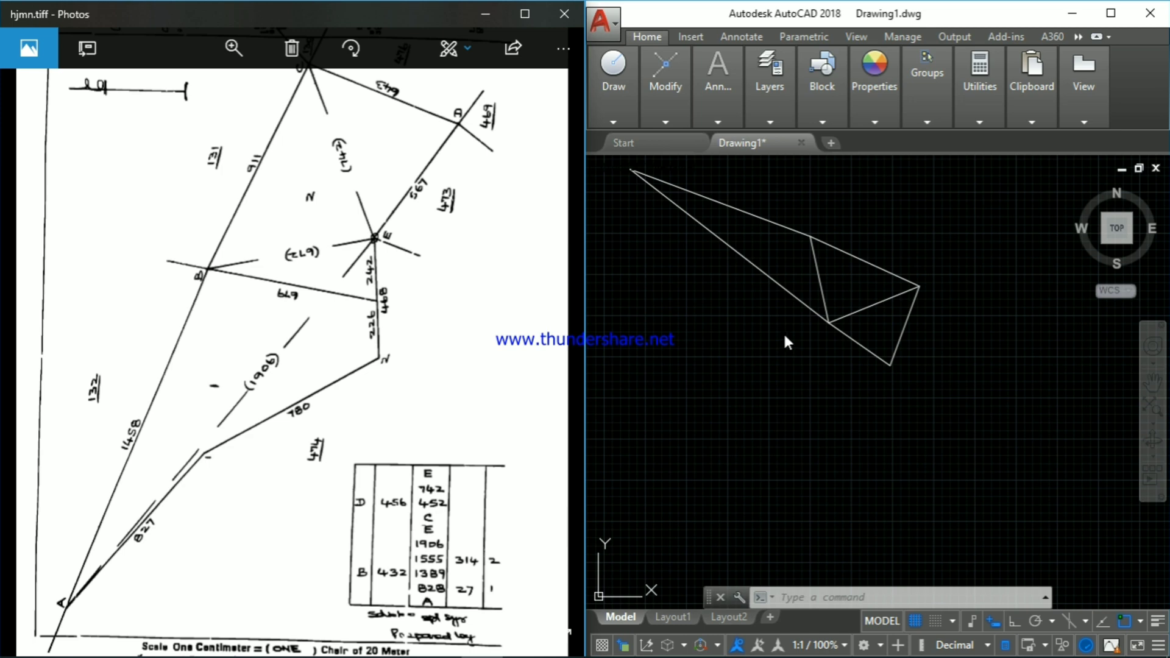
- Define a UCS with origin at the plot's top-left corner and X-axis toward the next corner
click(915, 597)
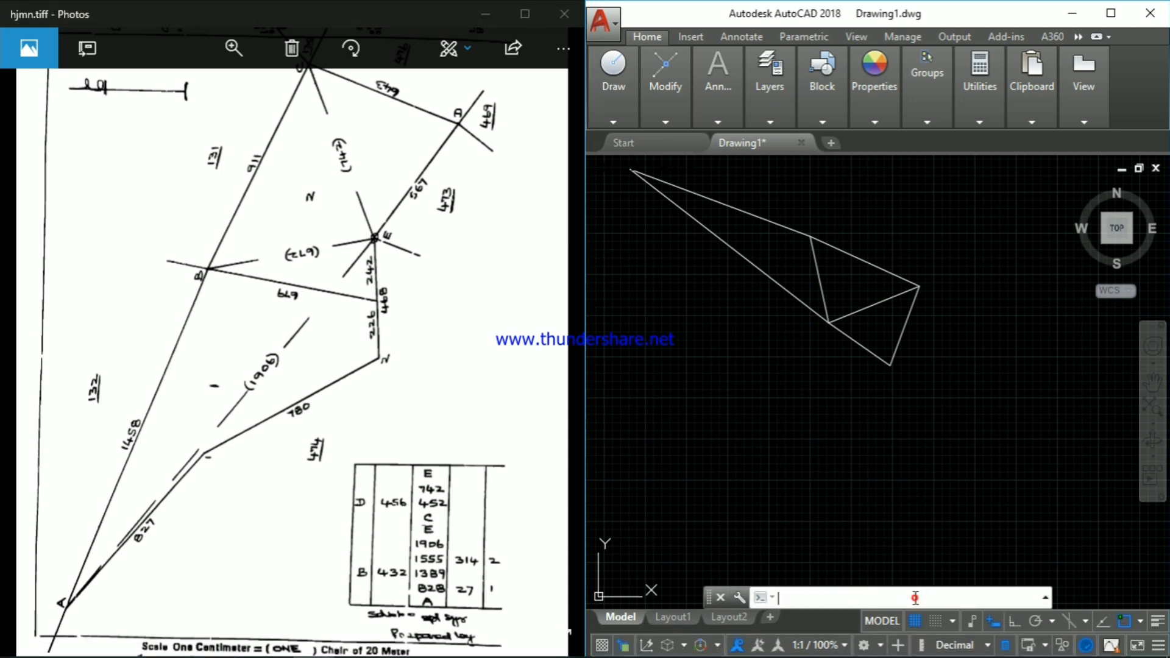
text(l)
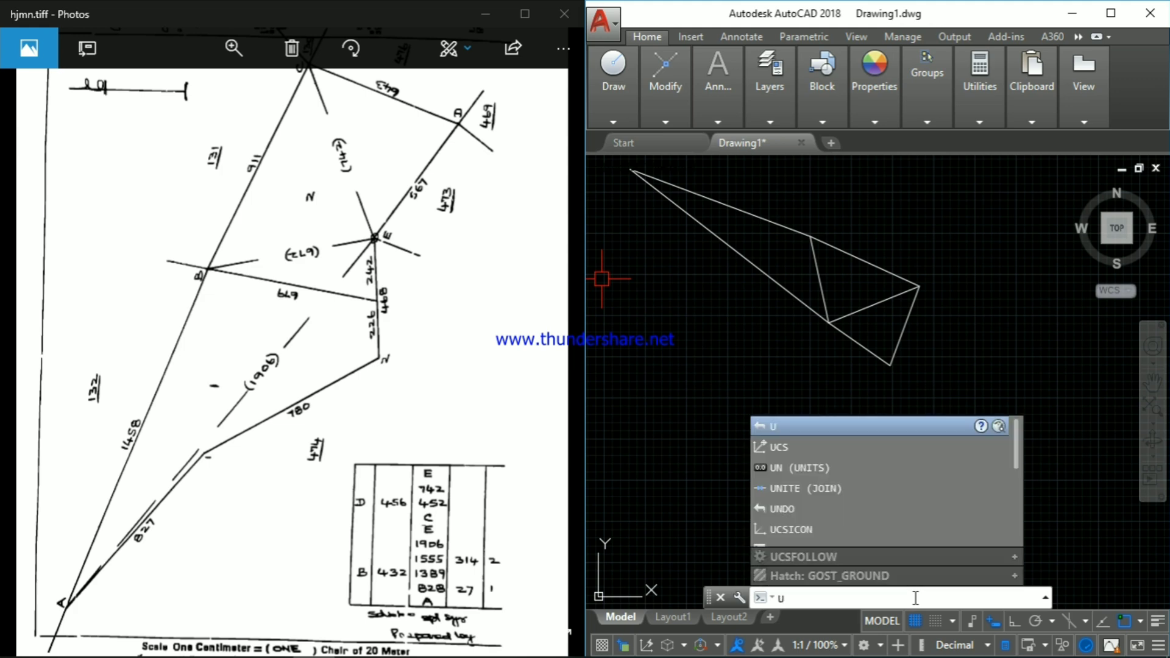
key(Return)
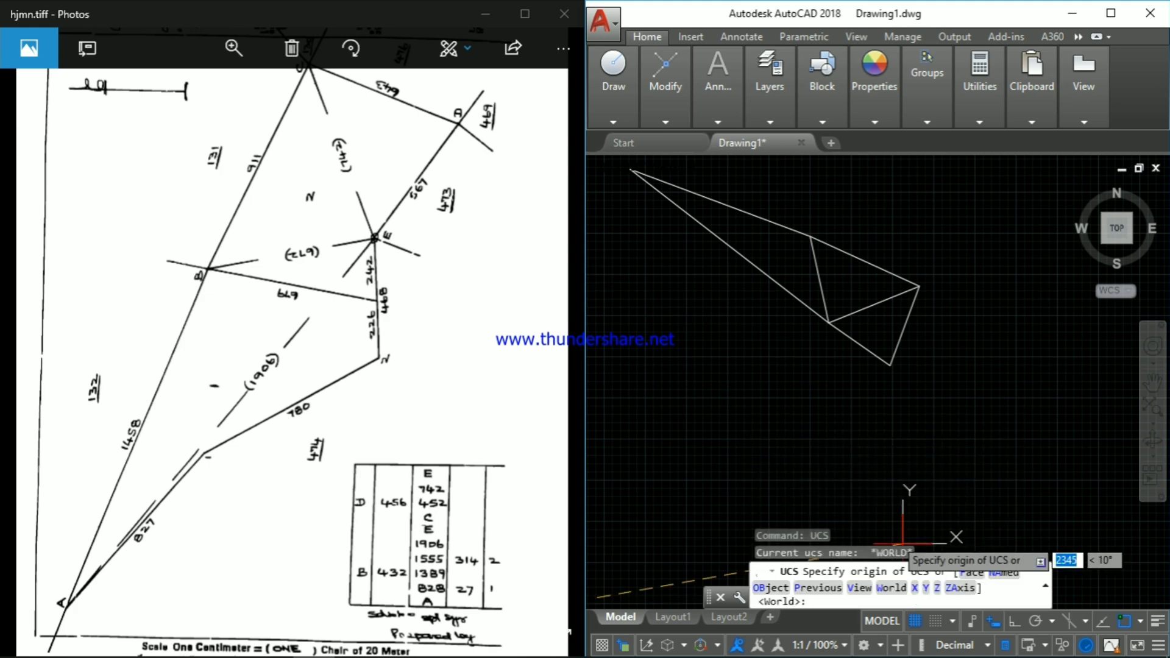
scroll(740, 354, down, 2)
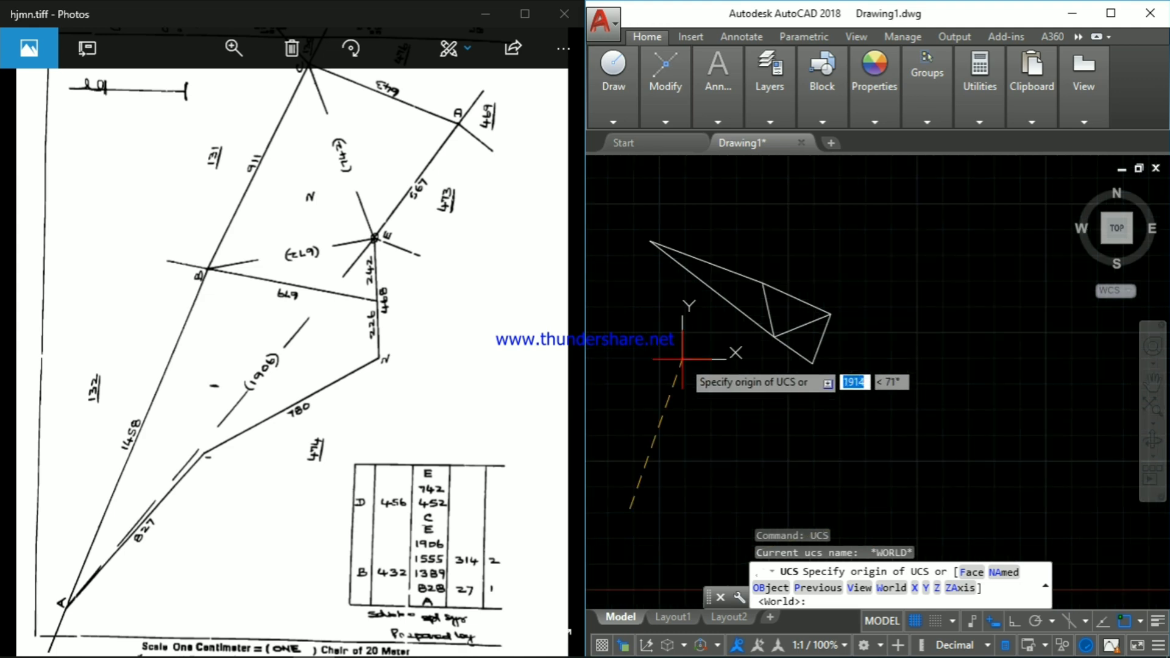
scroll(630, 247, up, 4)
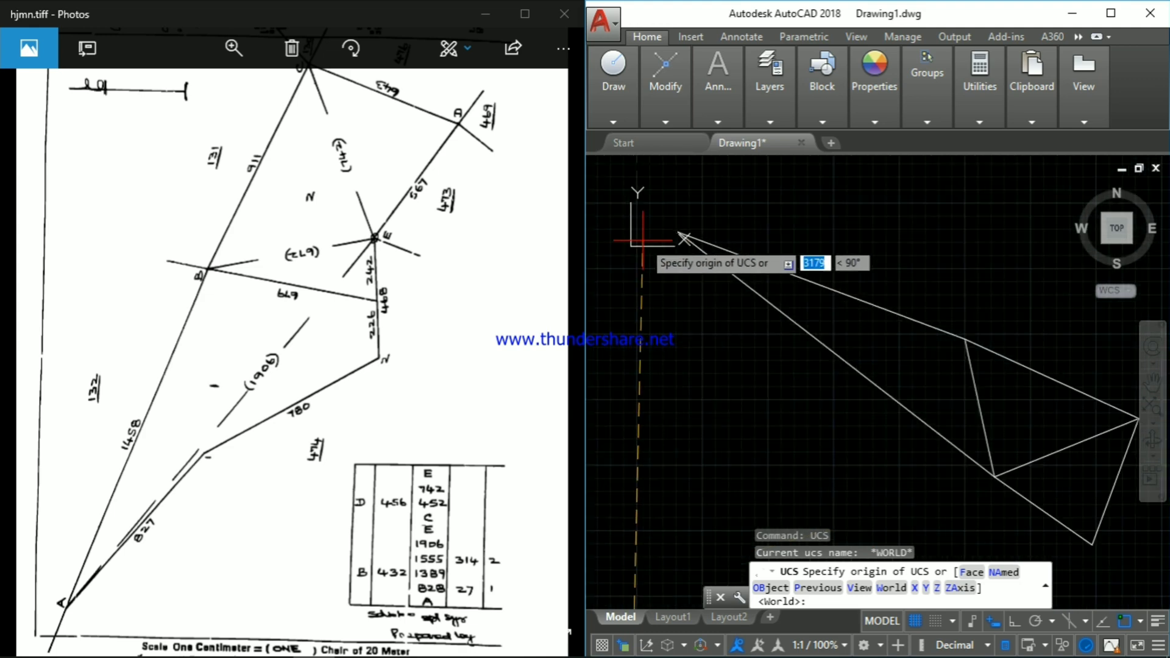
click(678, 232)
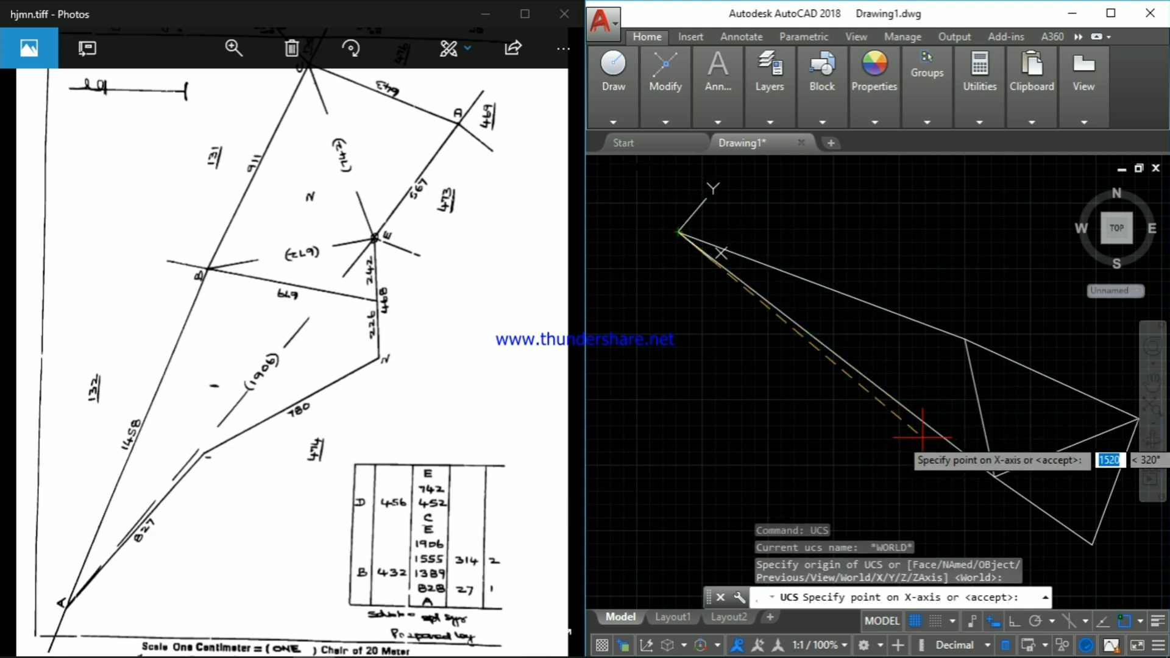
click(995, 475)
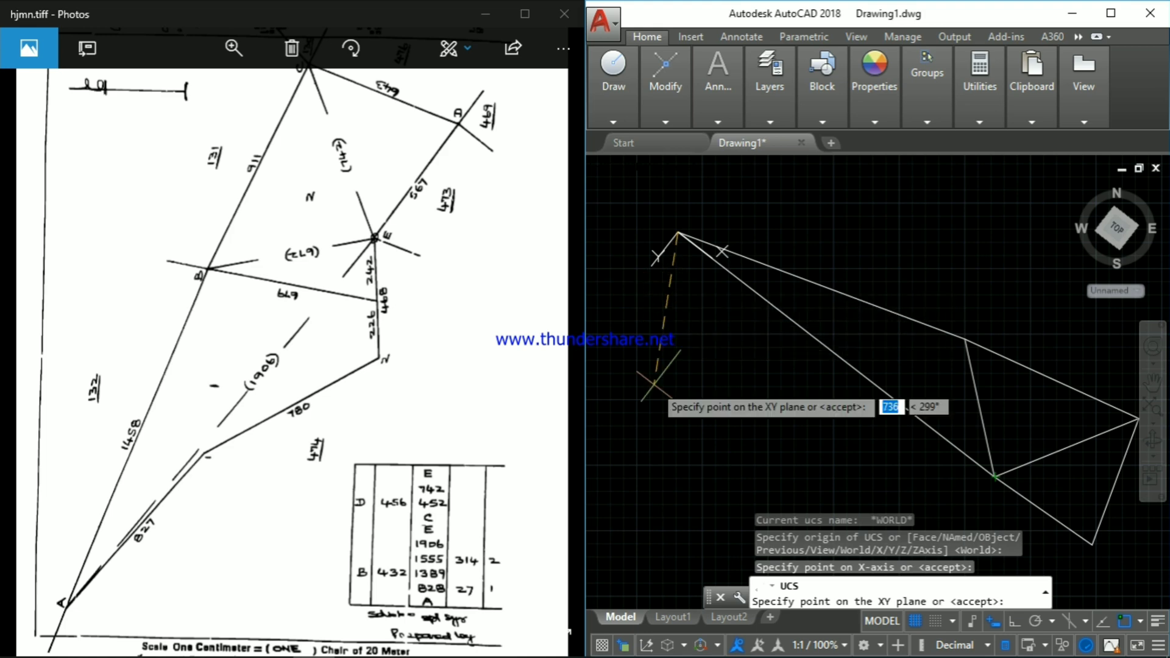
click(653, 384)
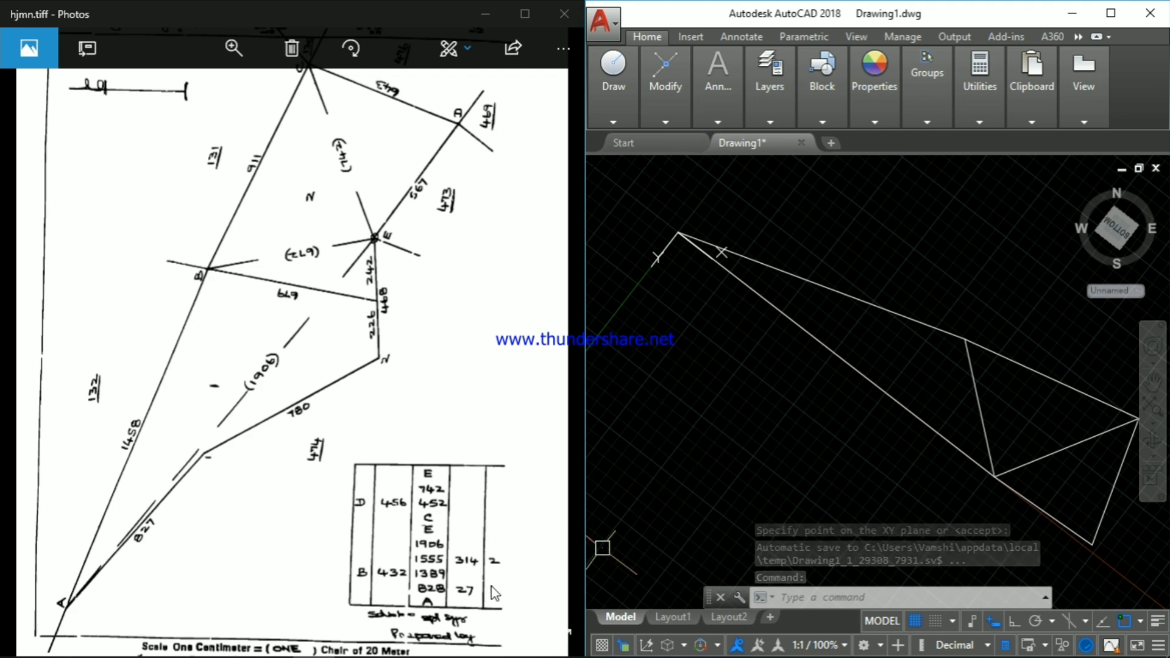
- Place a point at 828,27 and bring up the Point Style settings with DDPTYPE
scroll(702, 482, down, 2)
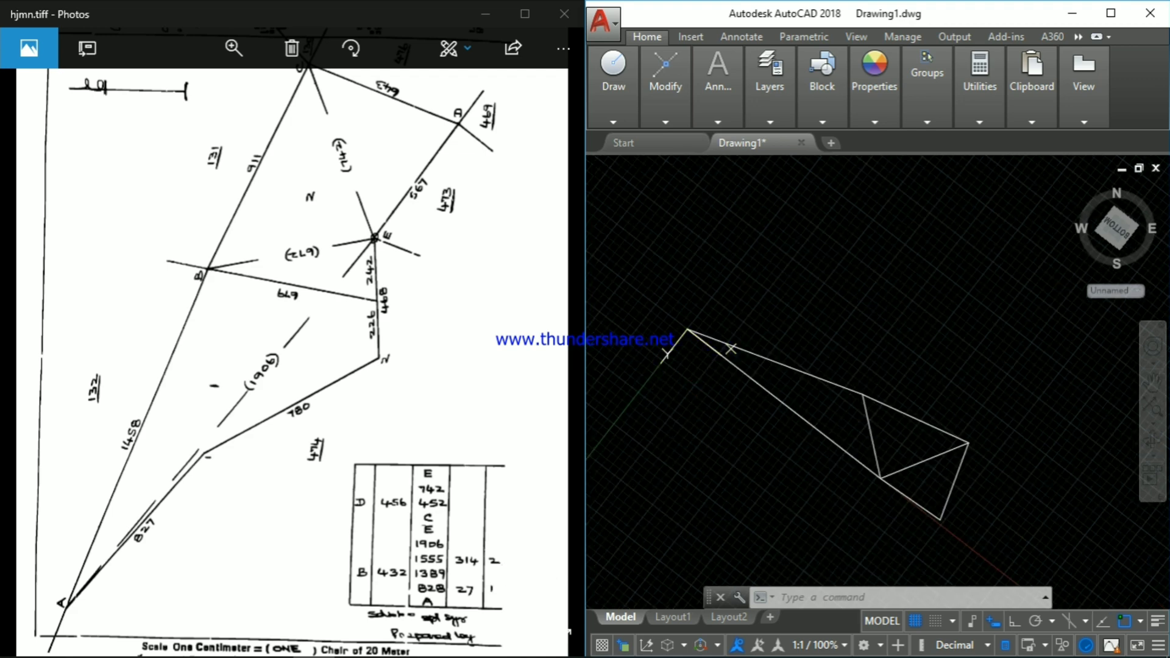
text(po)
key(Return)
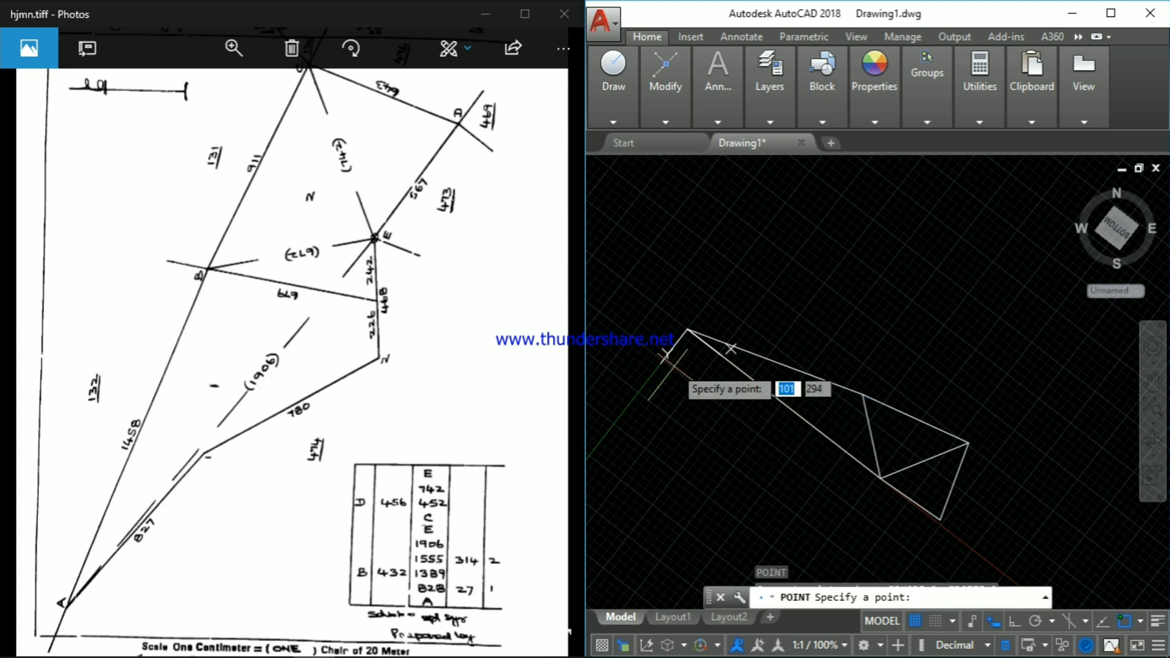
text(828)
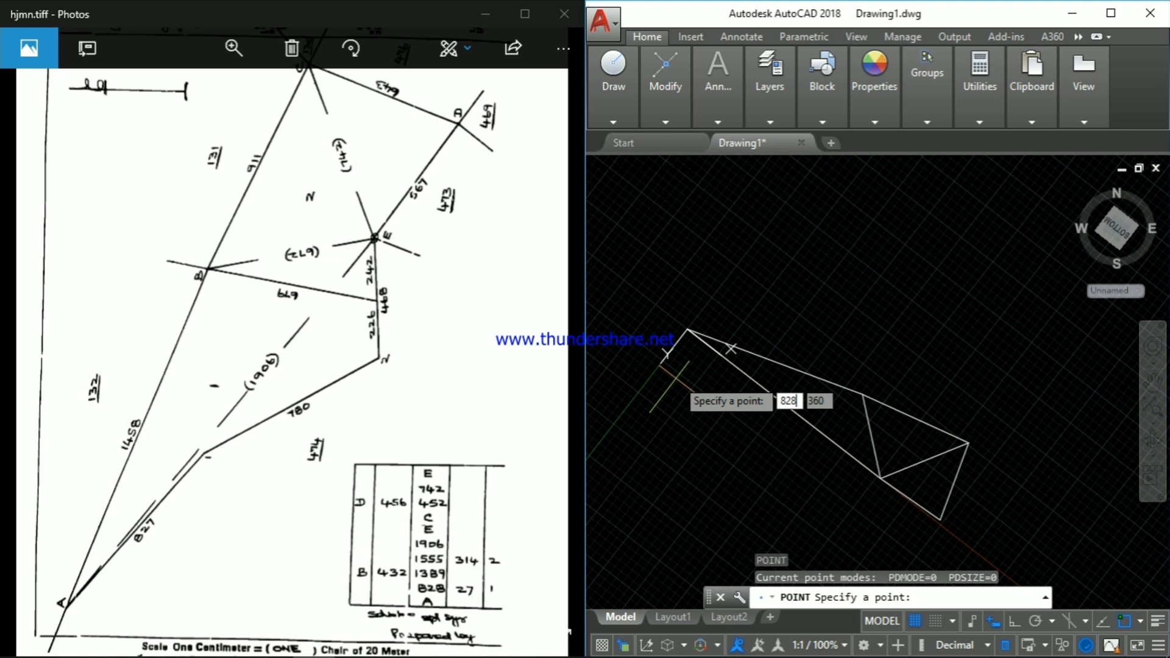
key(Tab)
text(2)
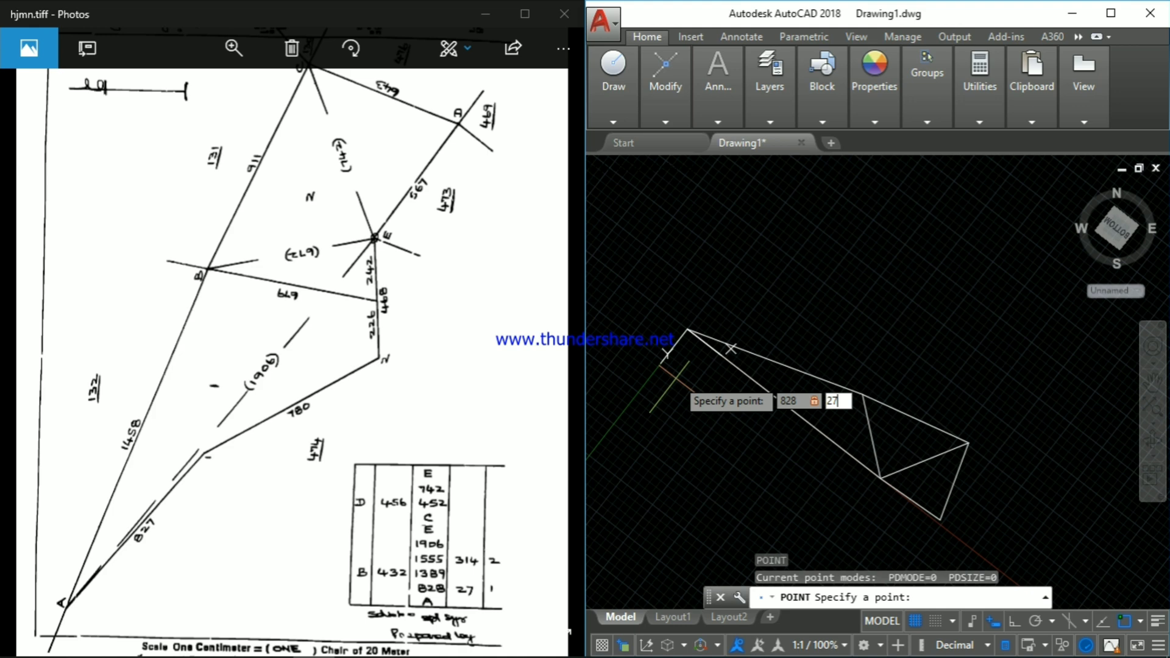
key(Return)
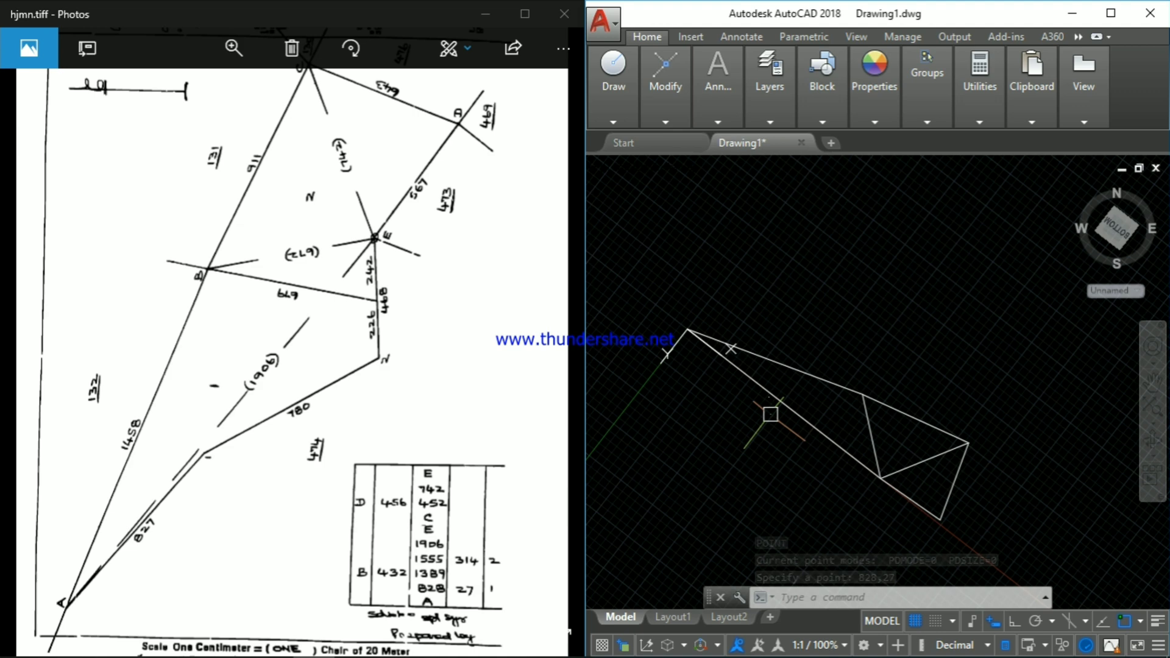
text(ddptype)
key(Return)
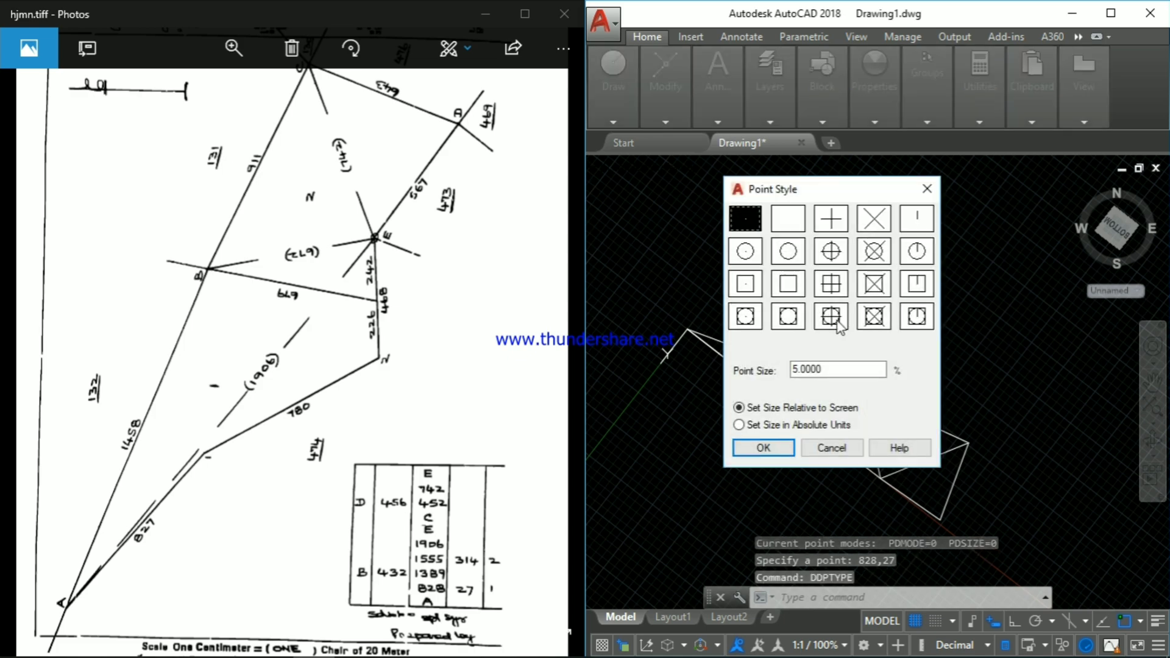
- Switch points to the crossed-circle-in-square style and place a second point at 1555,314
click(838, 321)
key(Return)
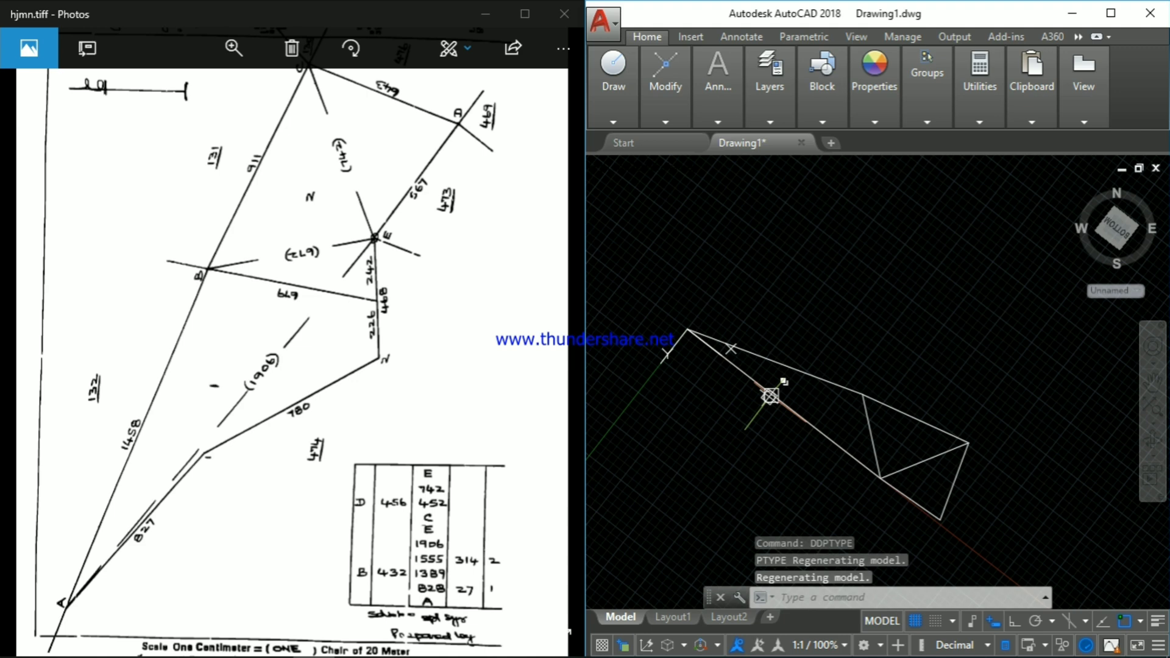
text(po)
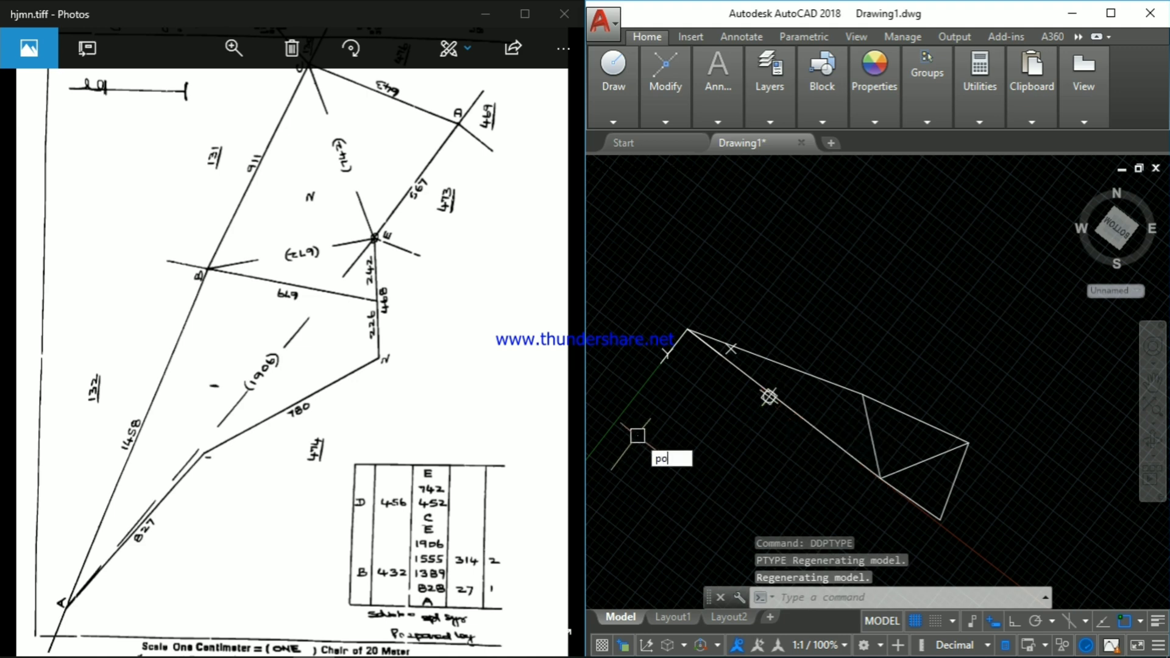
key(Return)
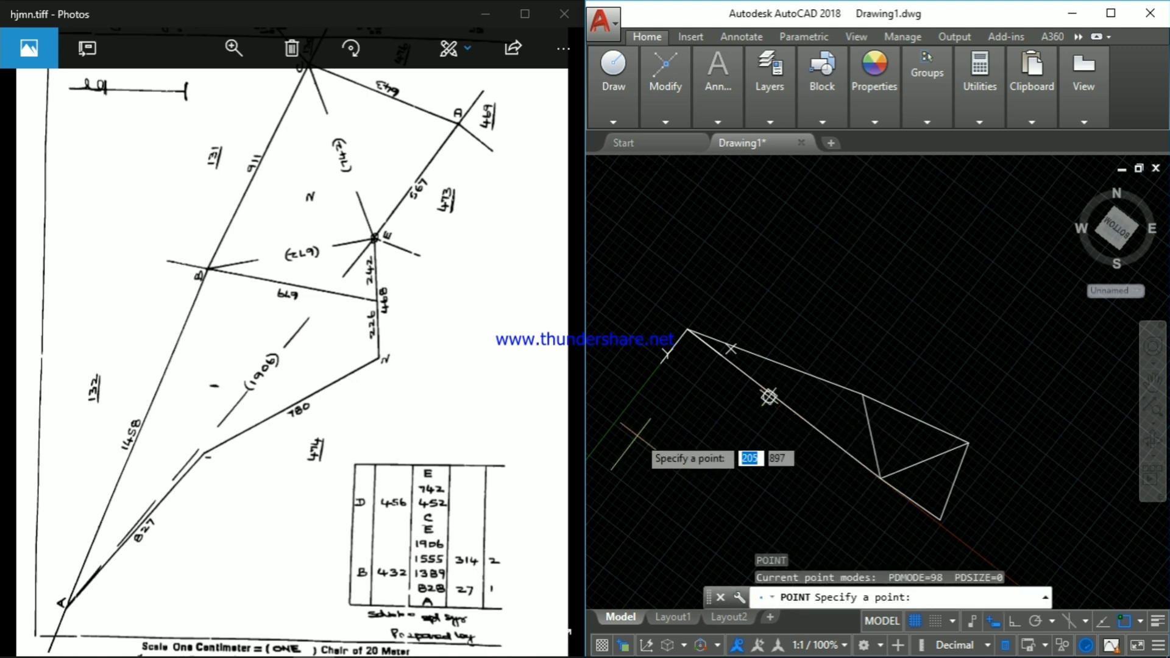
text(1555)
key(Tab)
text(314)
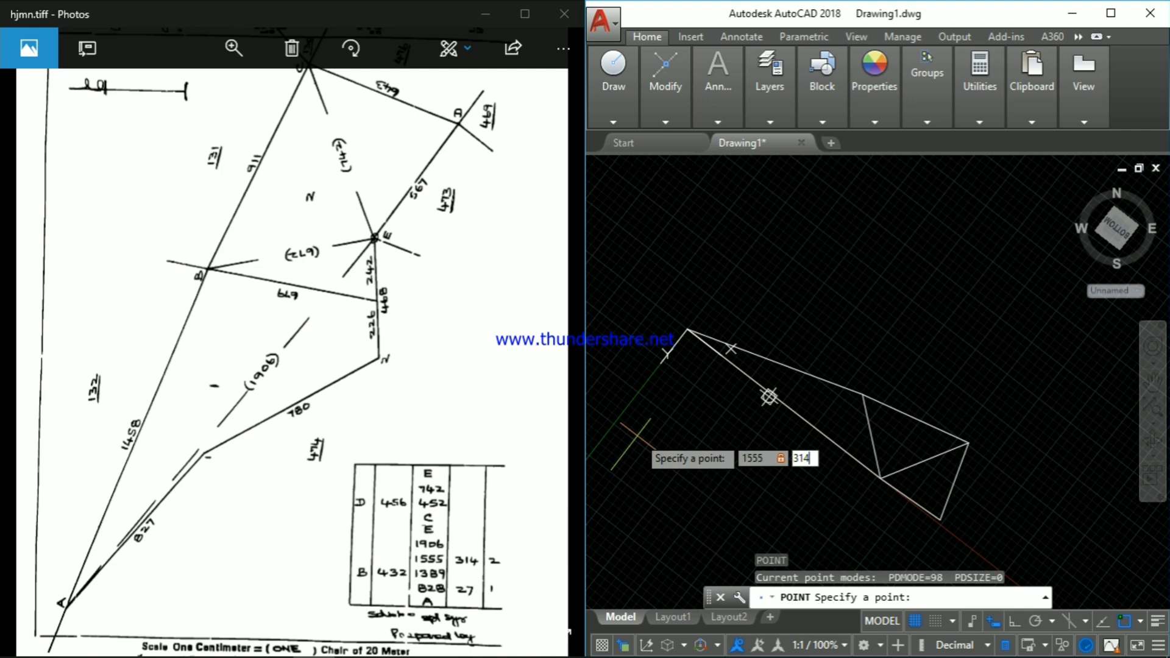
key(Return)
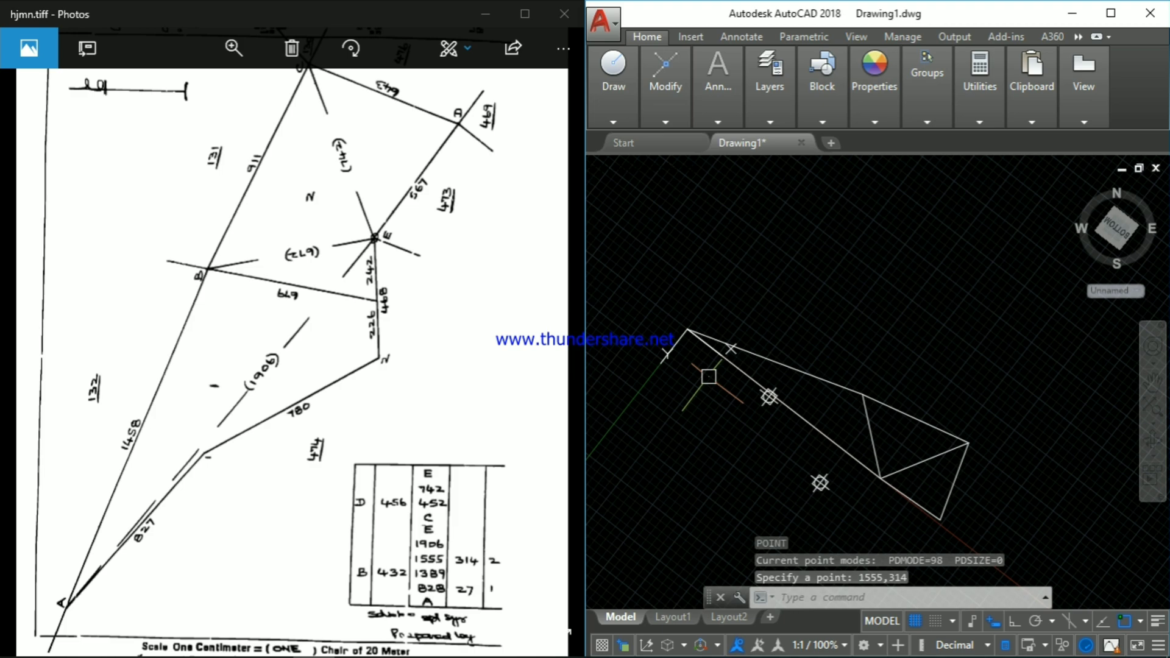
key(Escape)
key(Escape)
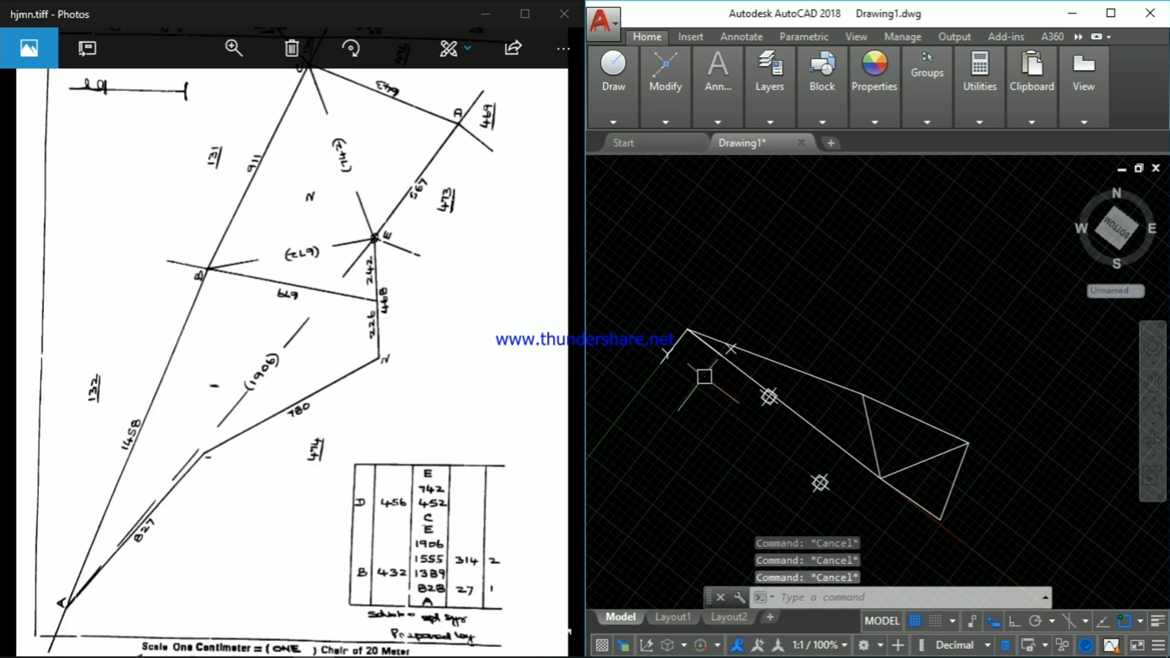
text(l)
key(Return)
scroll(701, 323, up, 3)
- Start a line at the plot's top vertex and turn on Node object snap
scroll(616, 290, down, 1)
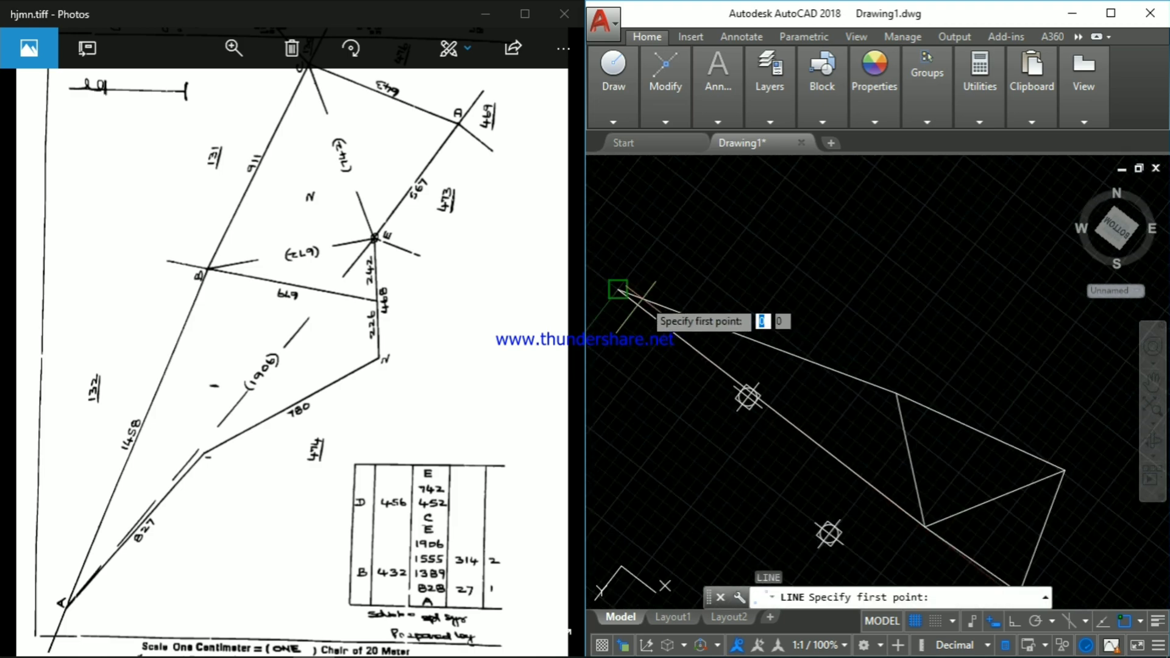
click(617, 290)
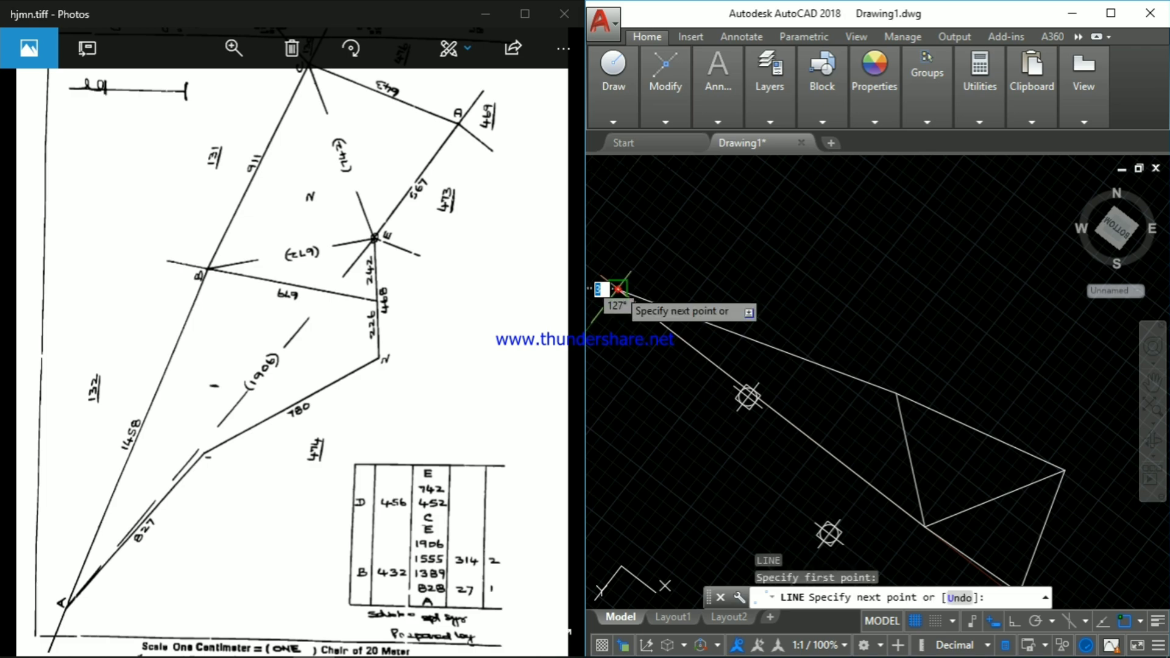
scroll(747, 395, up, 3)
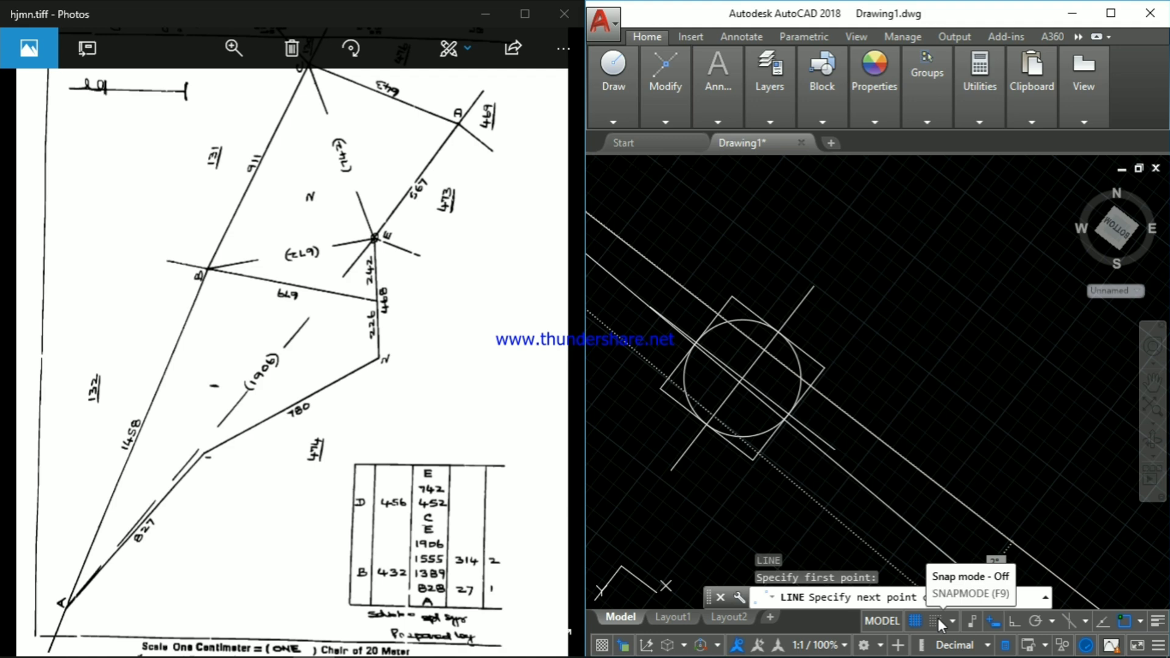
click(1141, 621)
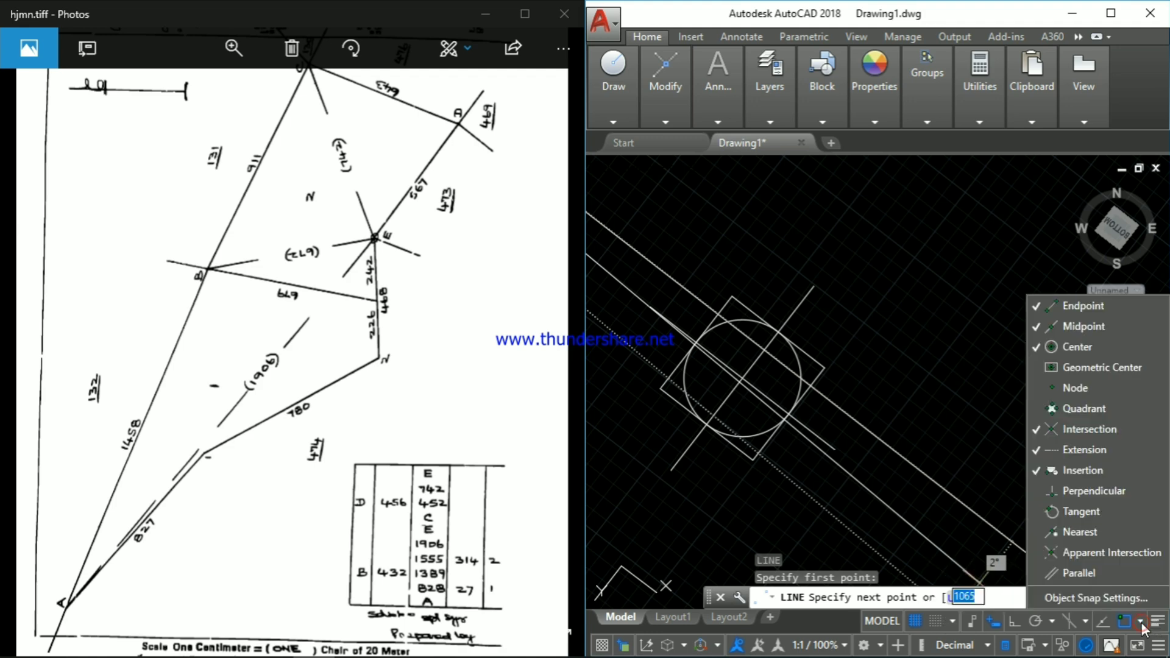
click(1041, 390)
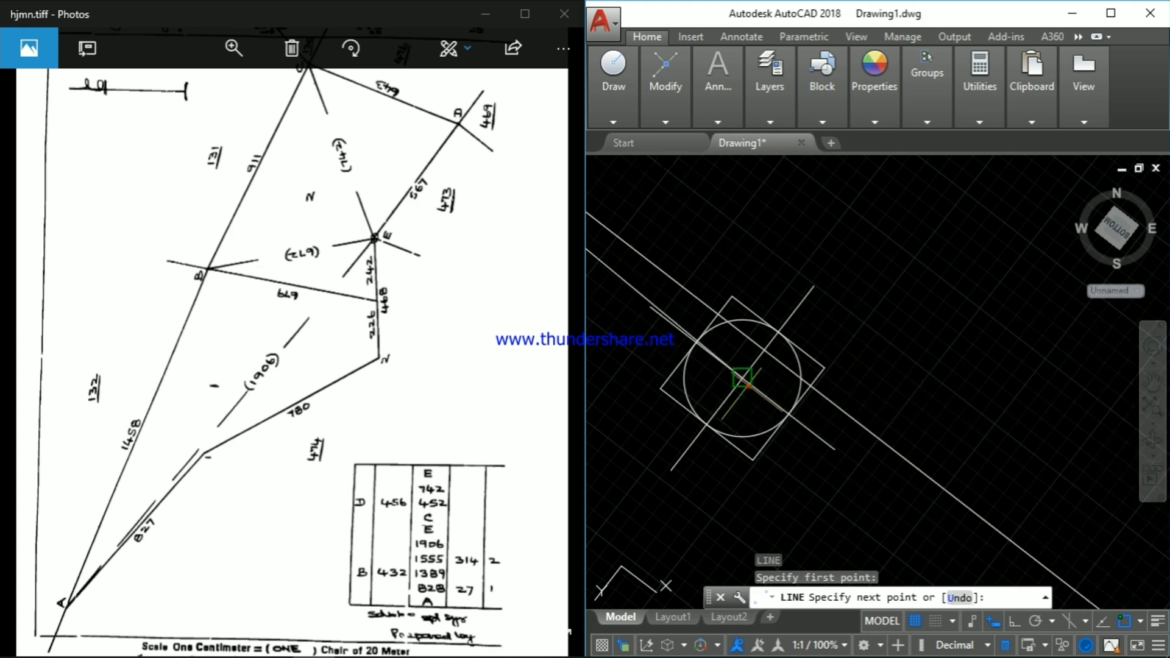
- Continue the line through both marked points and end it on the lower boundary
click(743, 379)
scroll(920, 482, down, 3)
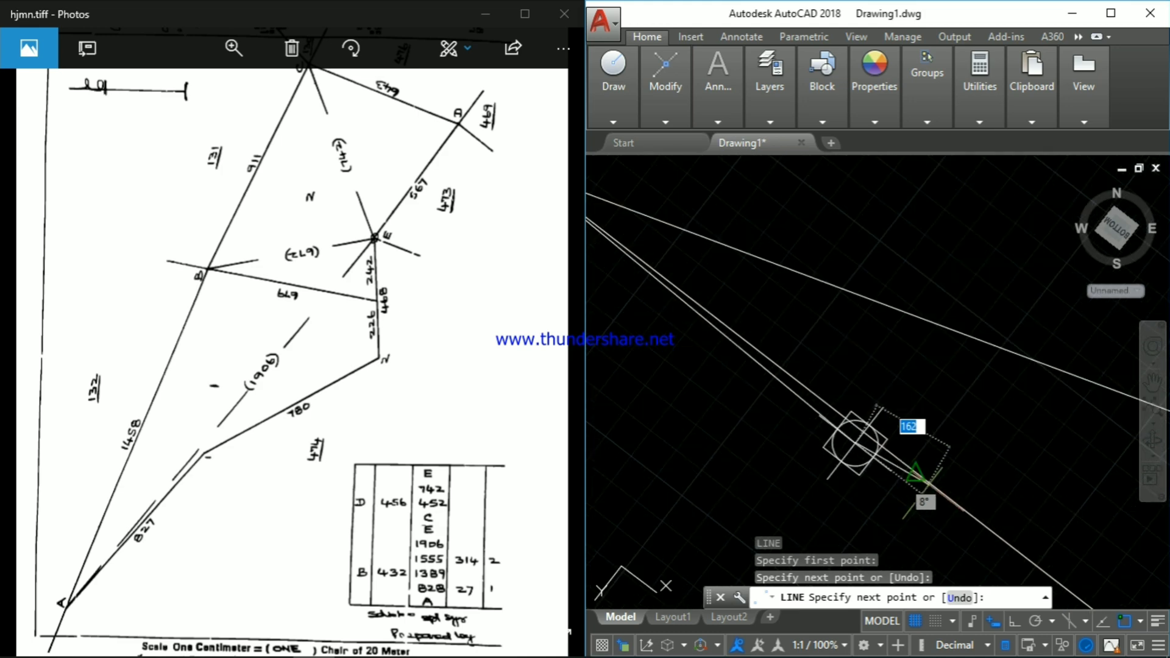
middle_drag(923, 488, 868, 192)
scroll(952, 386, down, 4)
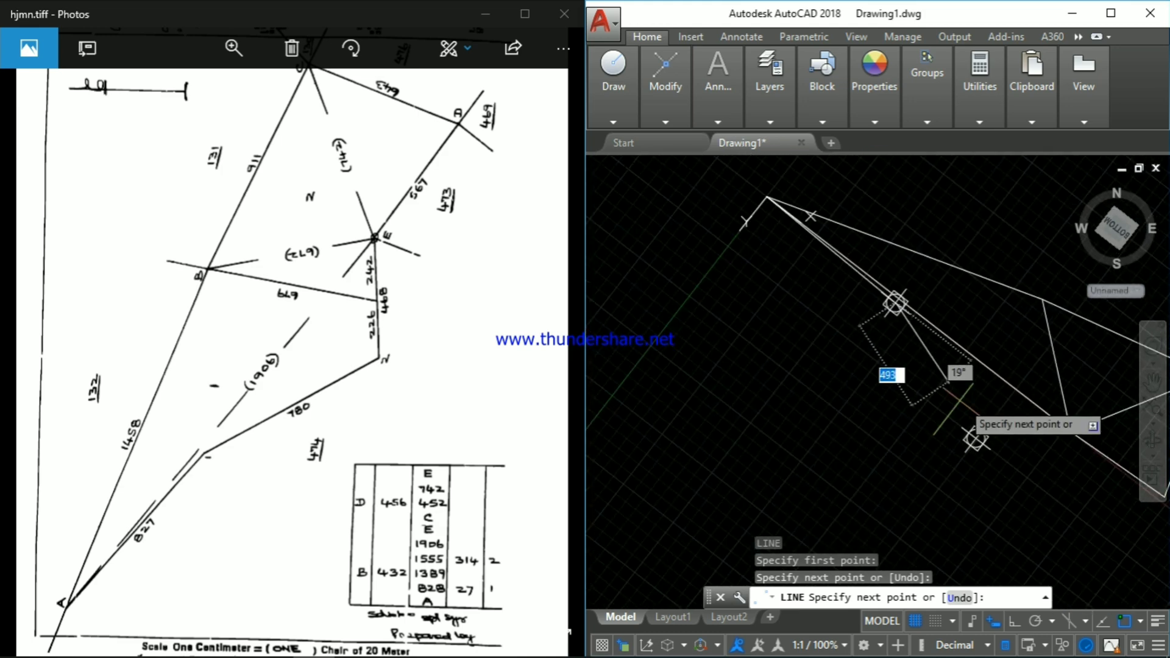
click(976, 438)
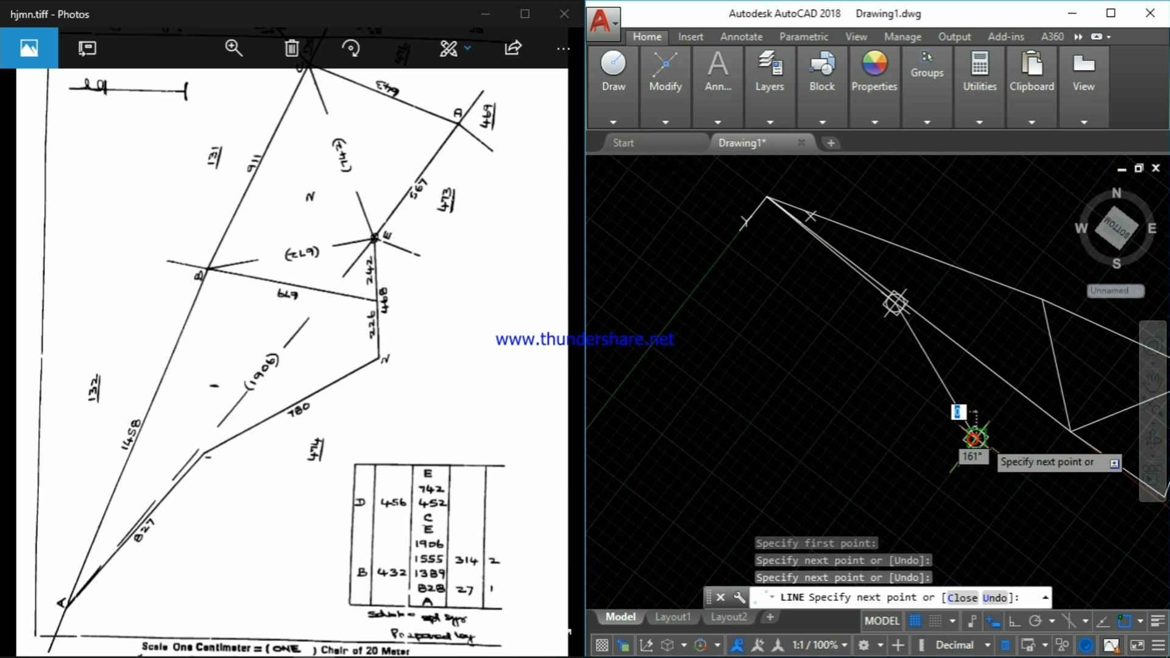
scroll(1067, 475, up, 4)
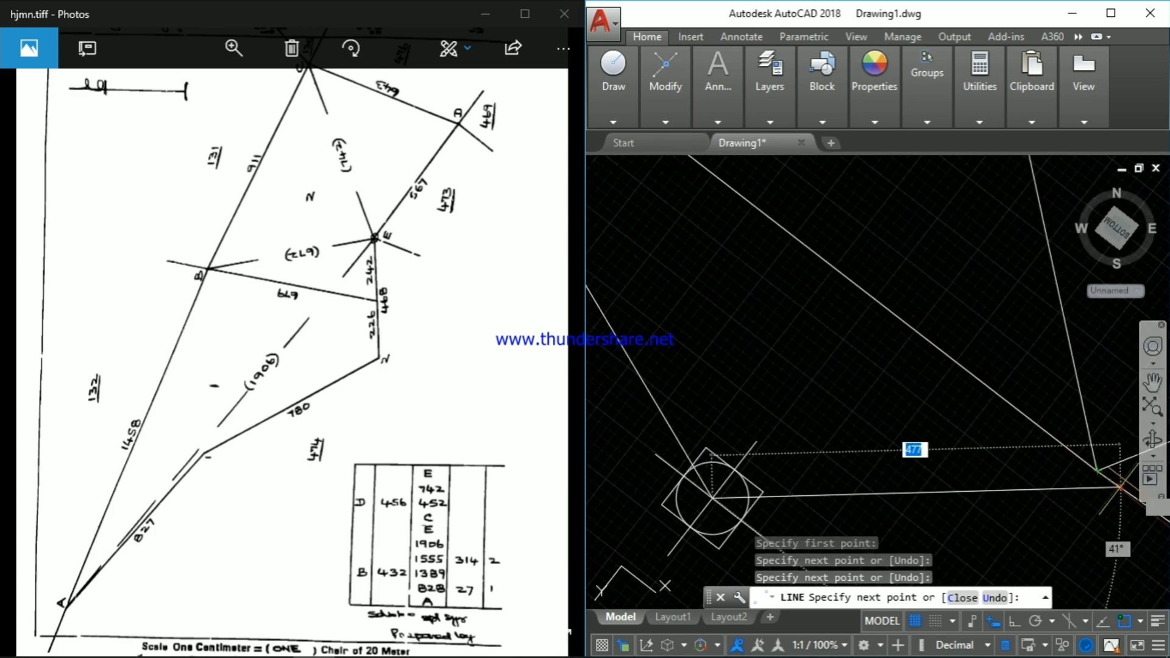
click(1097, 471)
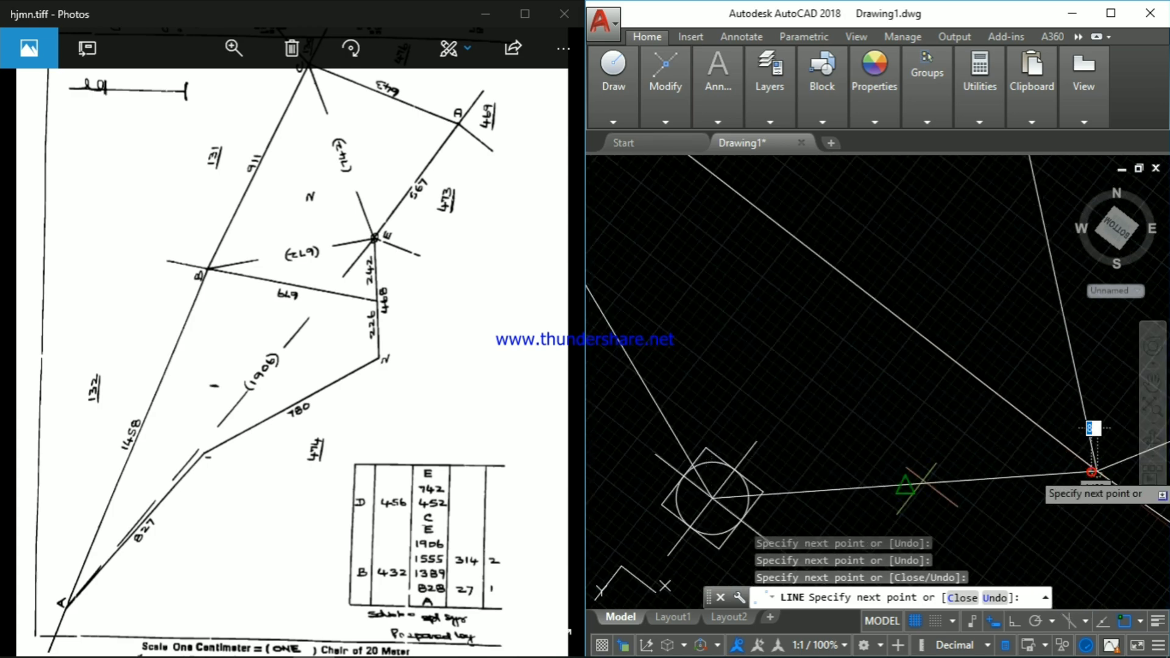
key(Escape)
key(Escape)
key(Escape)
- Select the two marked point objects with crossing windows and delete them
scroll(852, 479, down, 4)
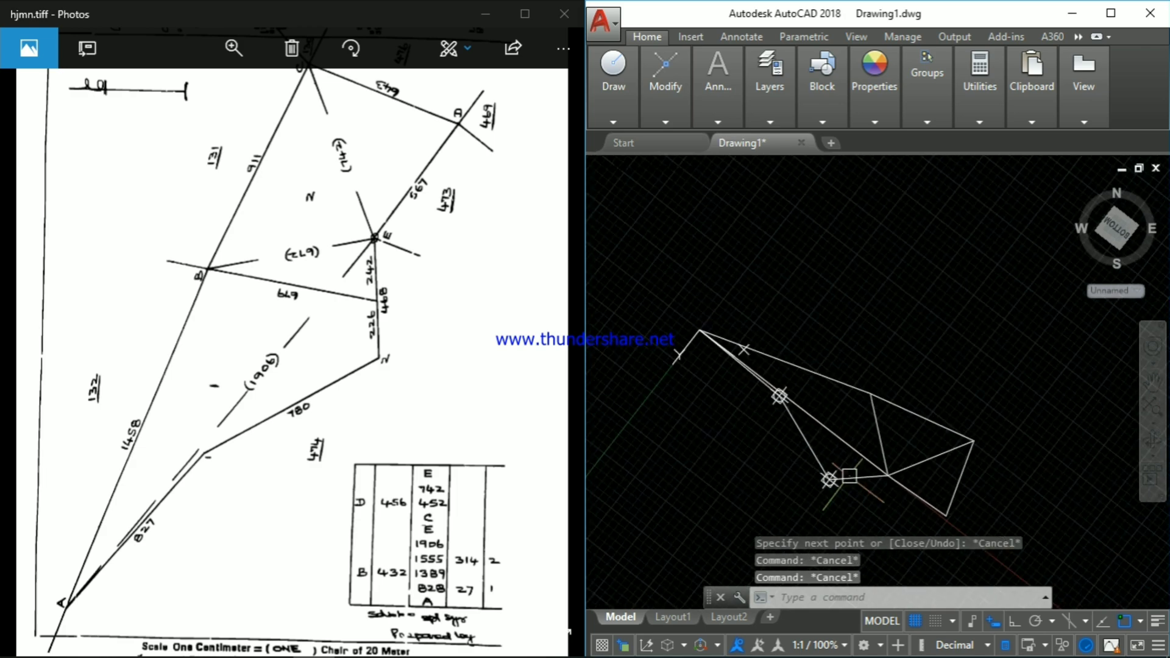
scroll(820, 494, up, 5)
click(919, 461)
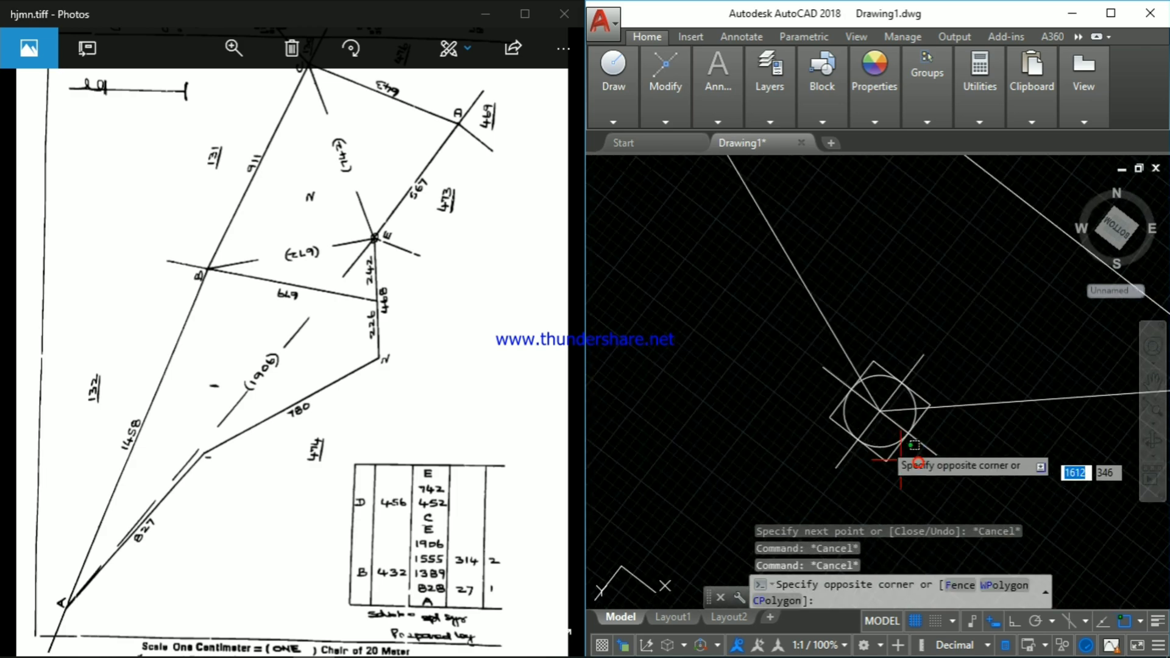
click(856, 397)
scroll(829, 415, down, 2)
scroll(814, 396, up, 6)
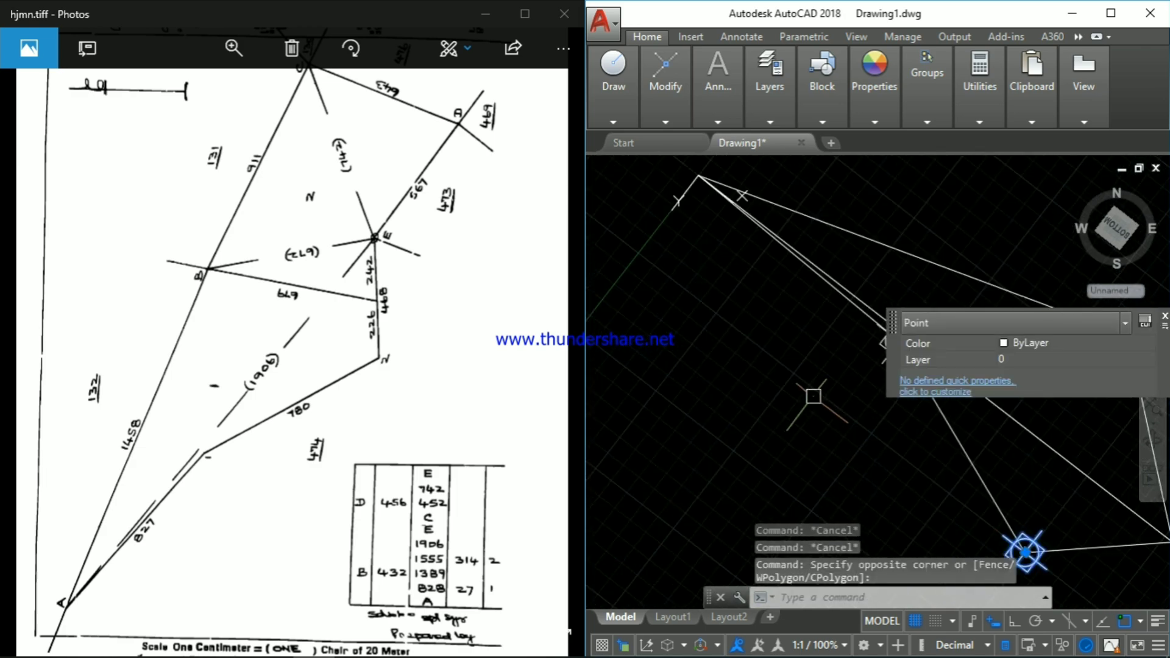
scroll(810, 313, up, 5)
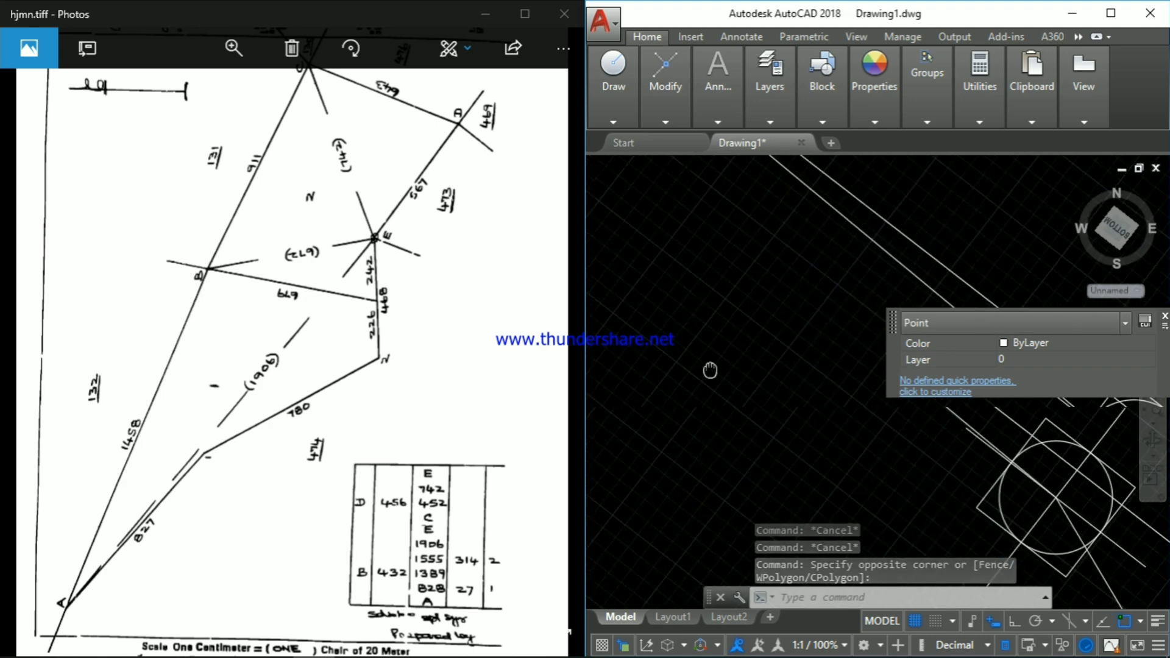
click(939, 456)
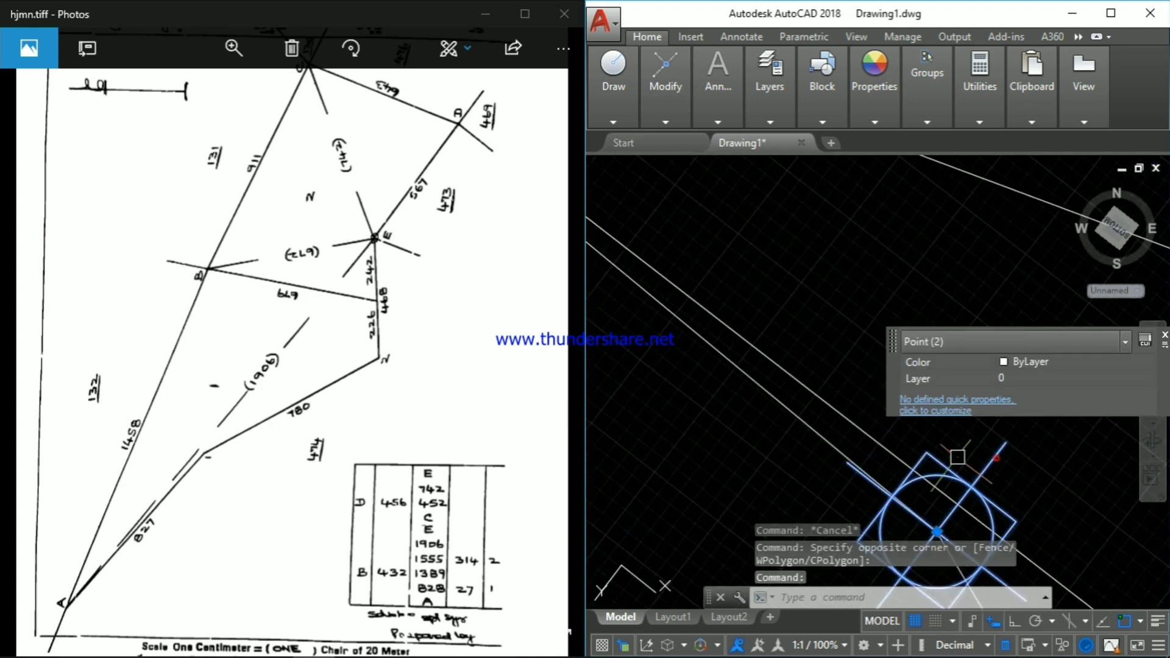
key(Delete)
scroll(936, 469, down, 5)
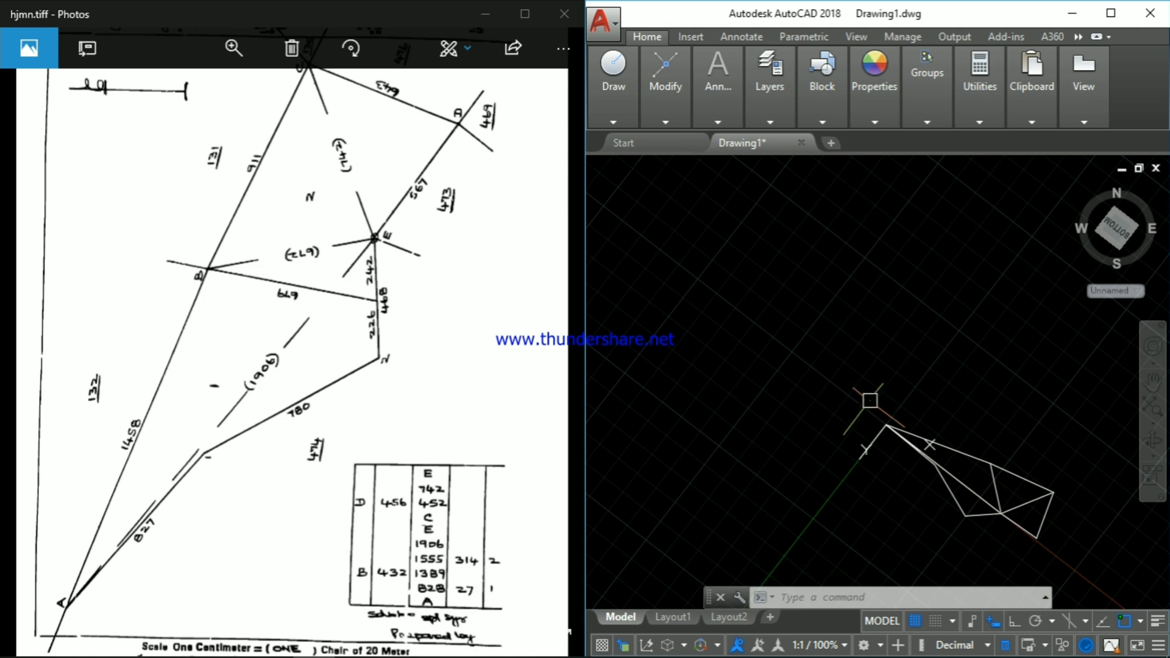
scroll(914, 450, up, 6)
scroll(908, 409, down, 3)
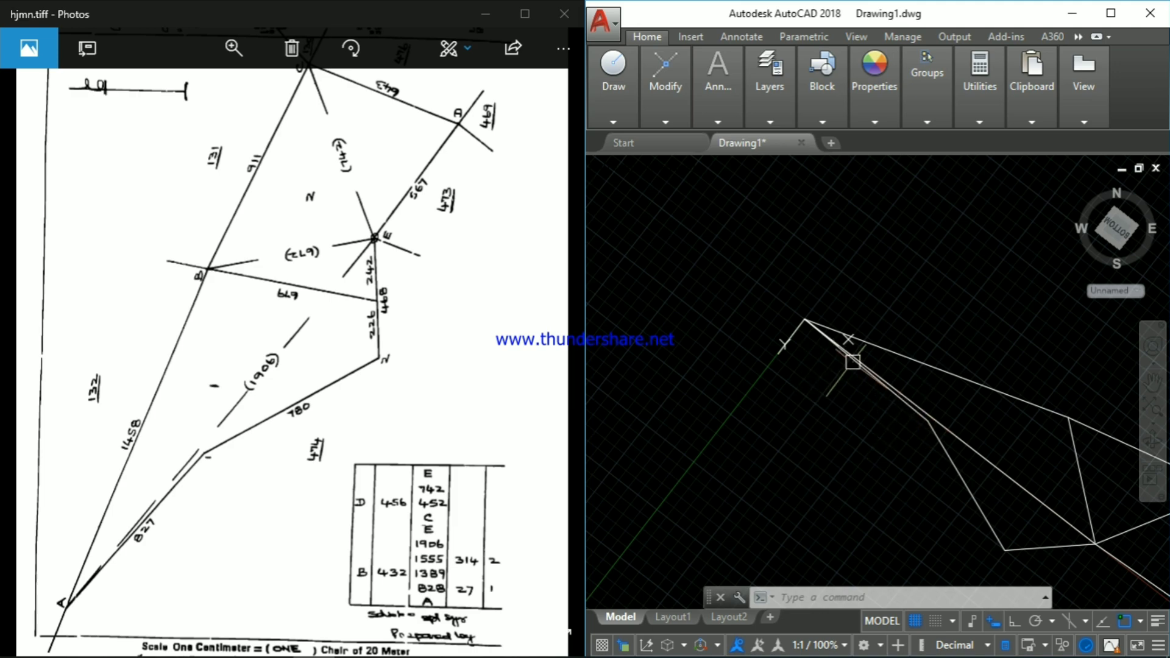
scroll(856, 345, up, 4)
scroll(856, 345, down, 2)
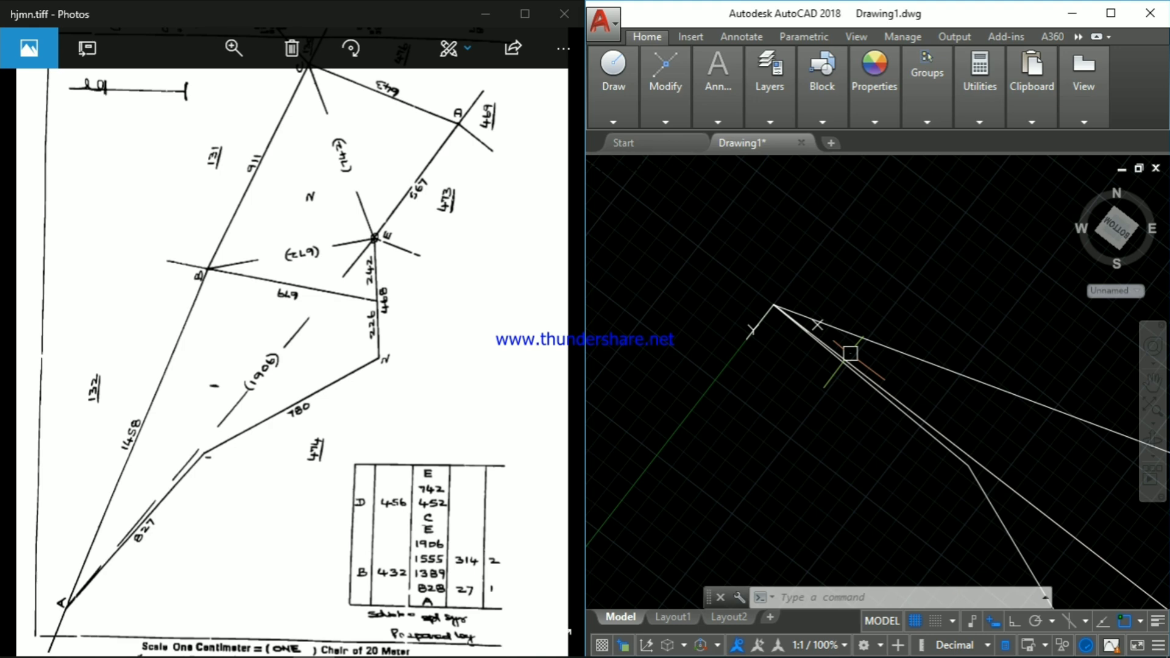
- Reset the UCS to World using the ucs command
text(u)
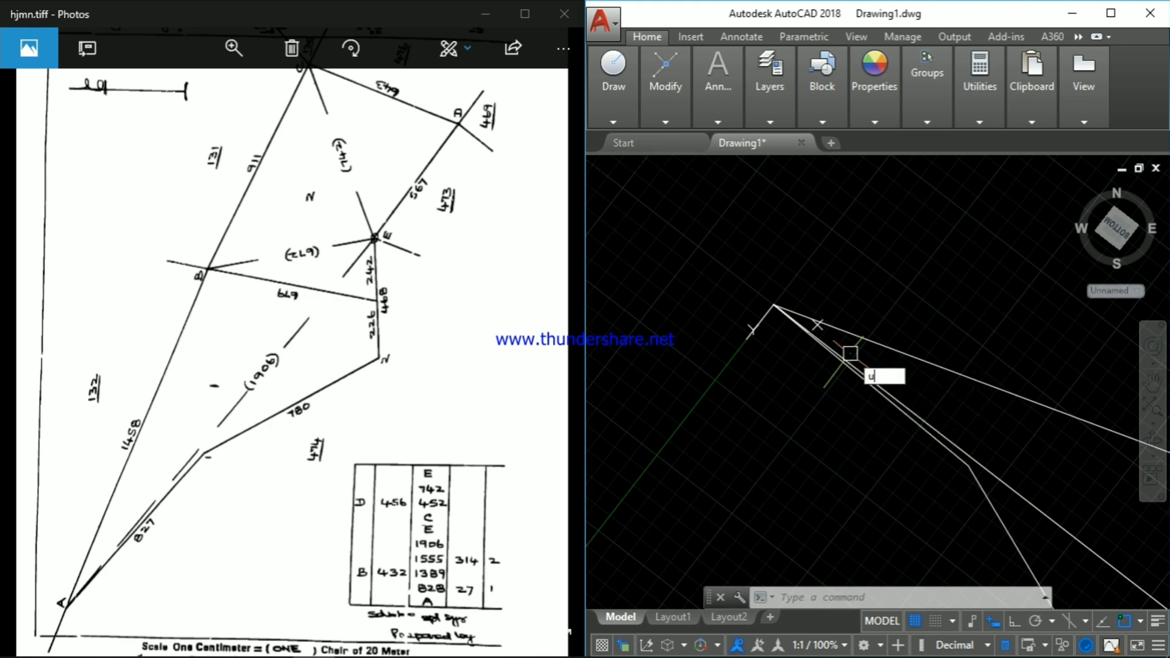
text(cs)
key(Return)
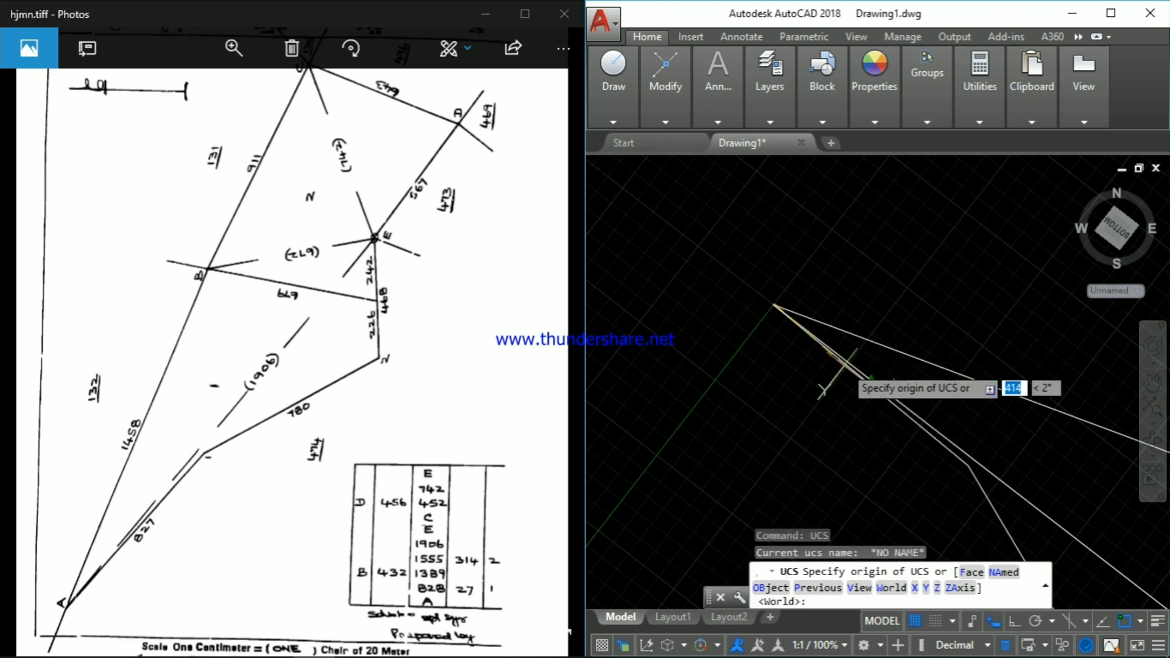
click(893, 588)
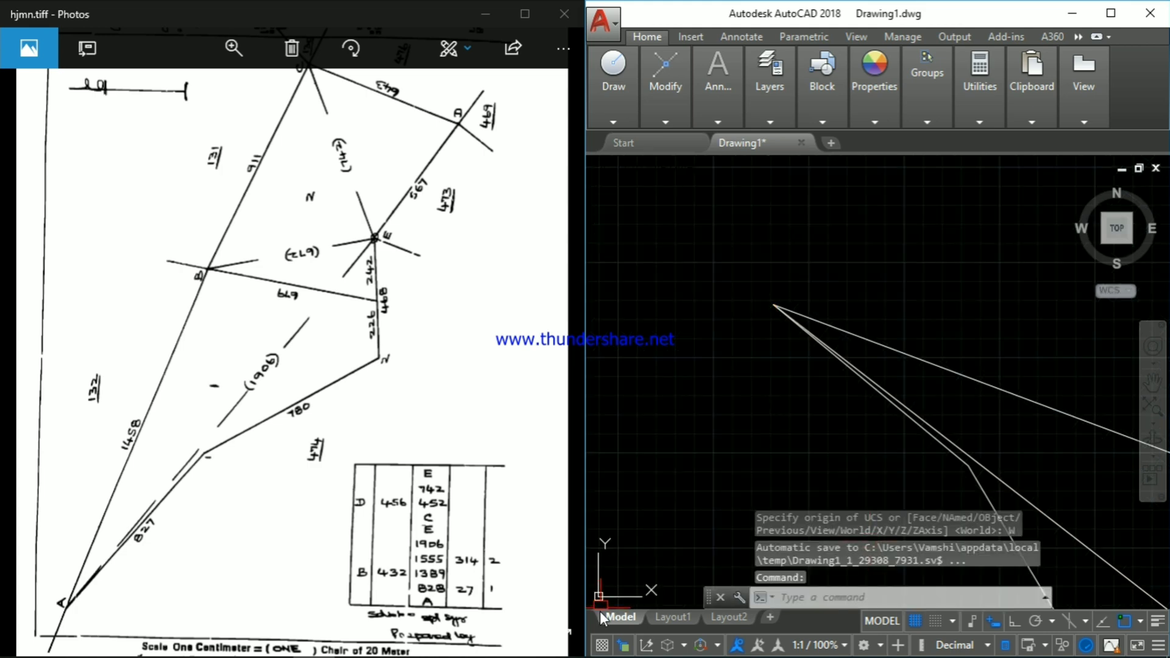
scroll(720, 433, down, 3)
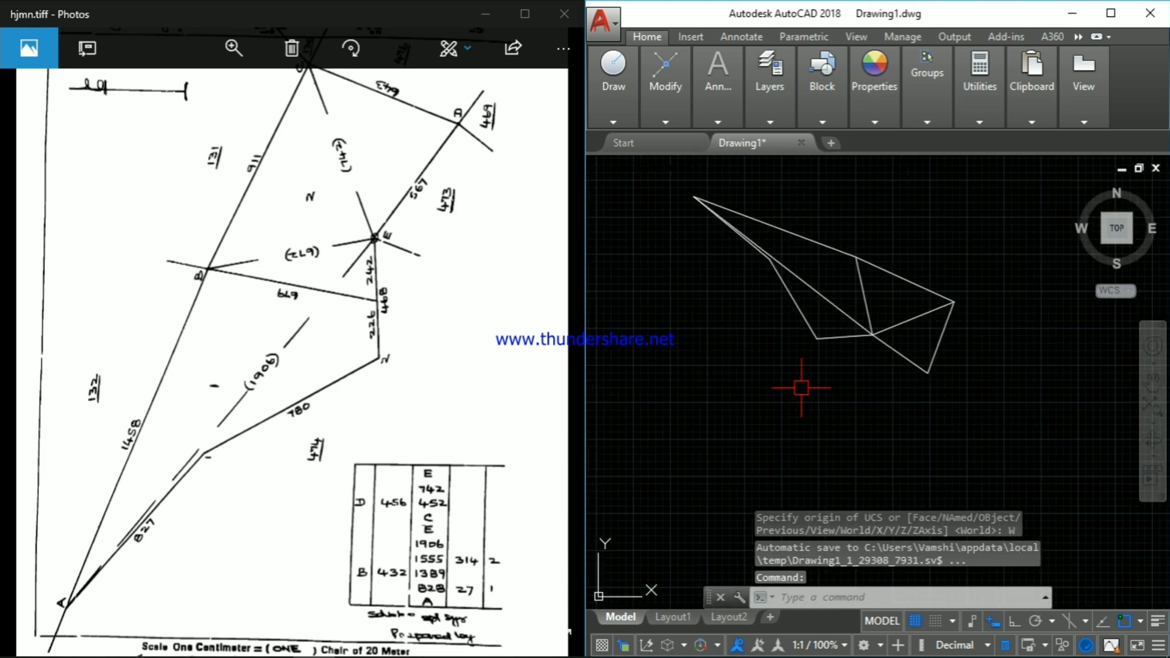
scroll(826, 283, up, 2)
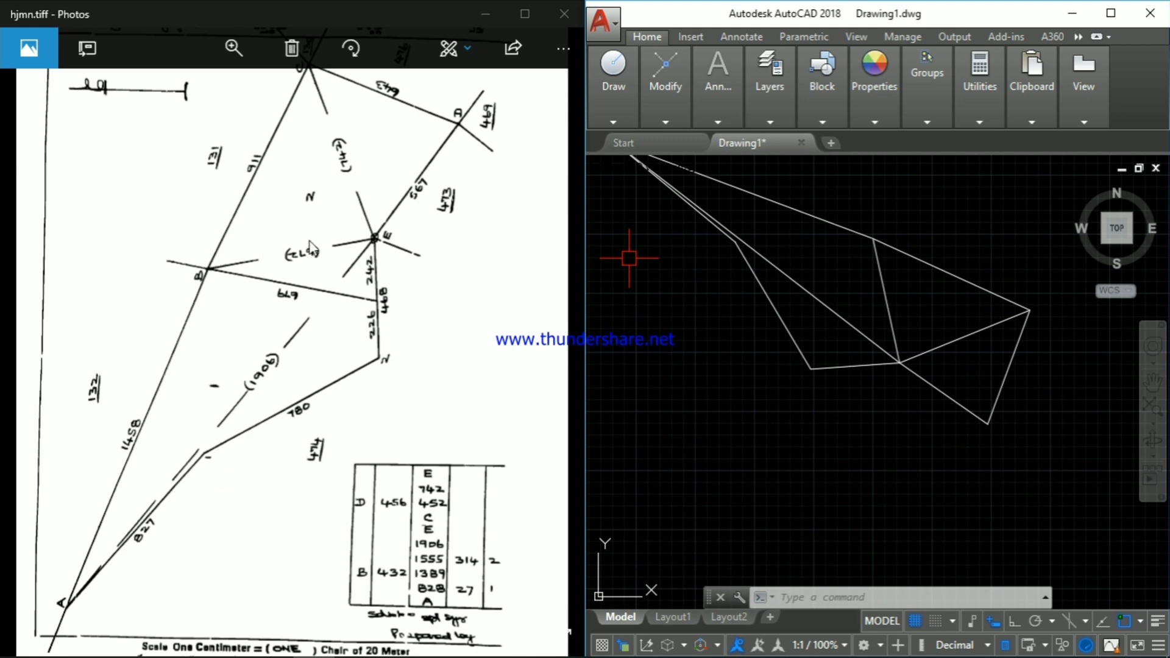
- Draw a helper circle of radius 226 centred on the plot corner
key(Escape)
key(Escape)
text(l)
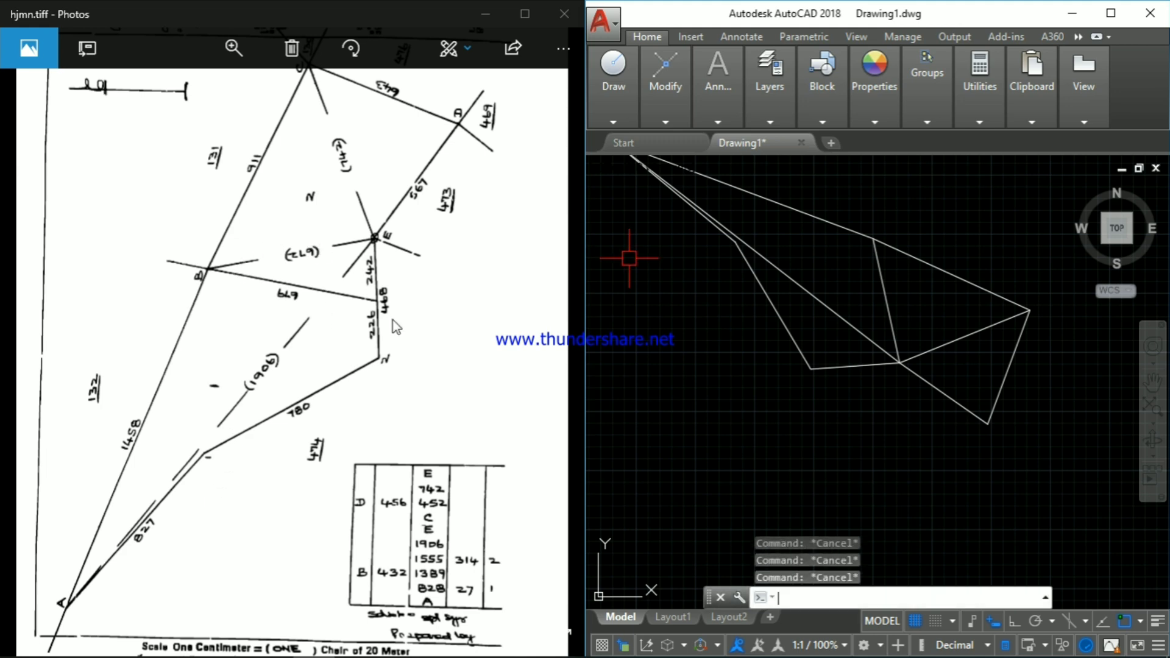
key(Return)
key(Escape)
key(Escape)
key(Escape)
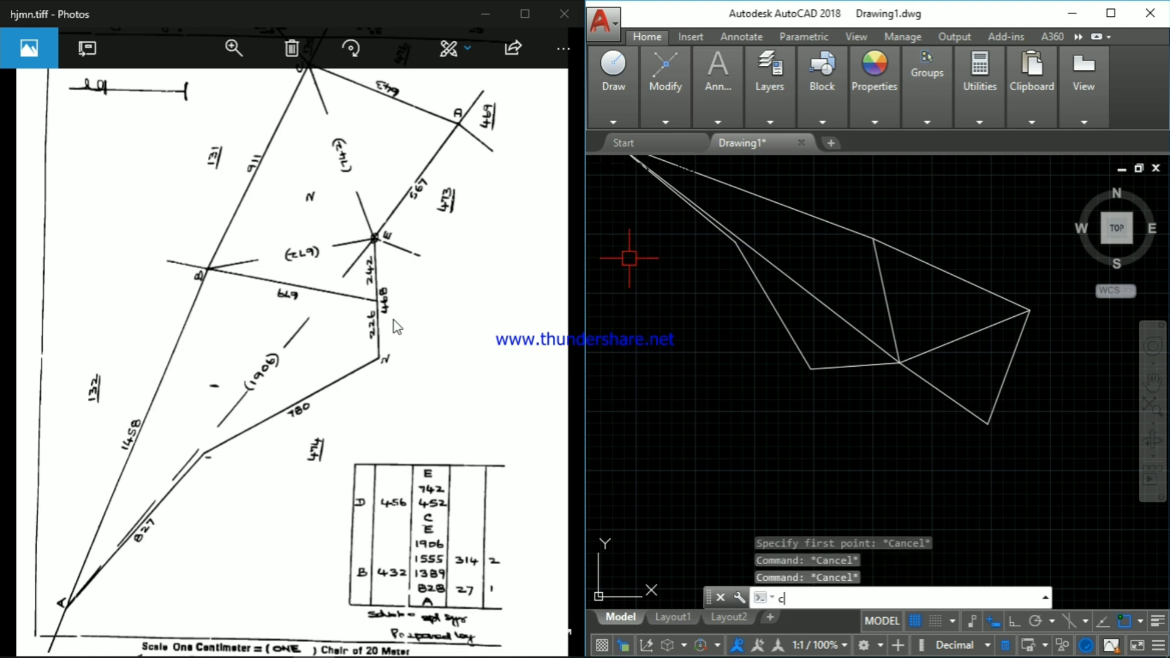
text(c)
key(Return)
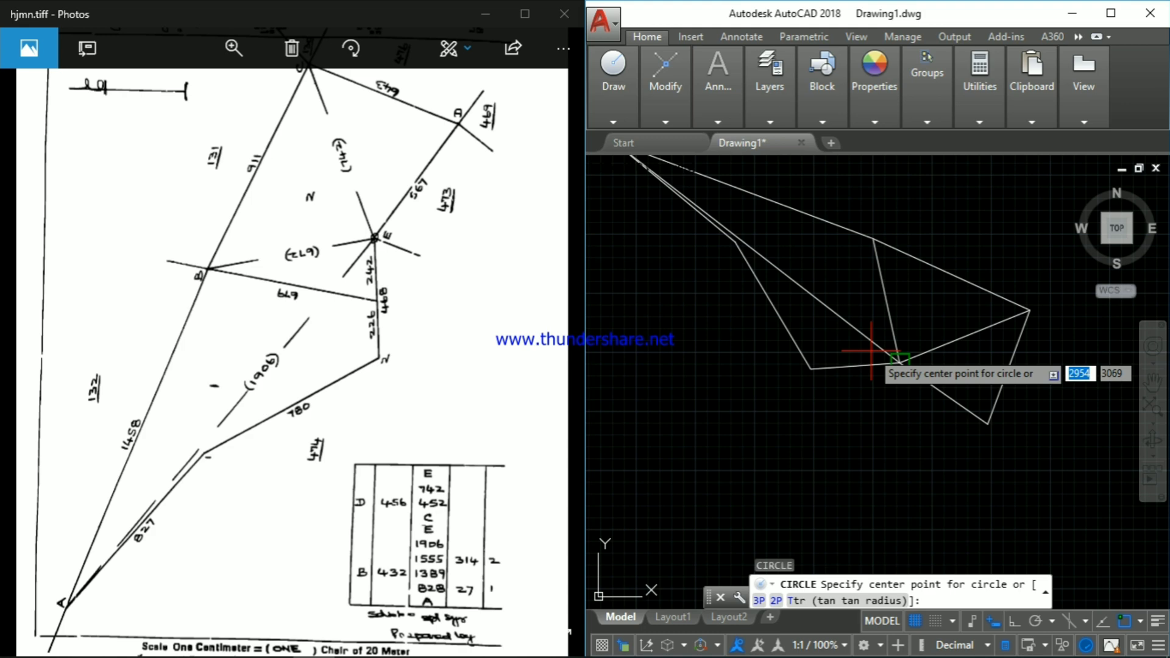
click(812, 368)
text(22)
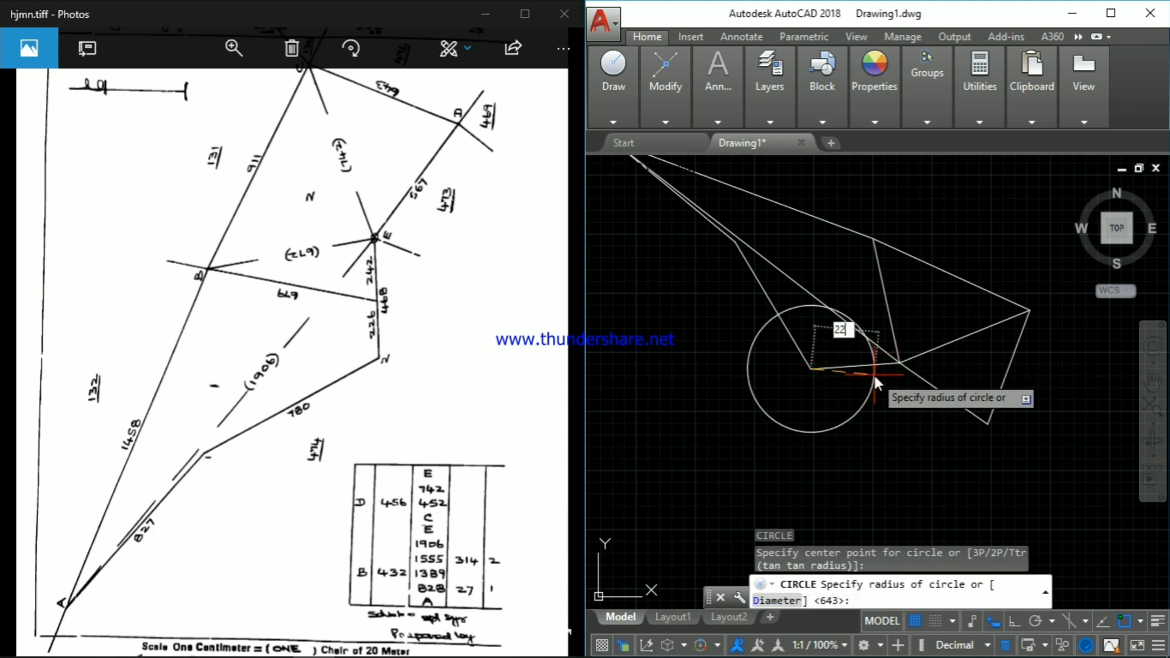
text(6)
key(Return)
- Draw a line from the circle's intersection with the lower boundary up to the top vertex
key(Escape)
key(Escape)
key(Escape)
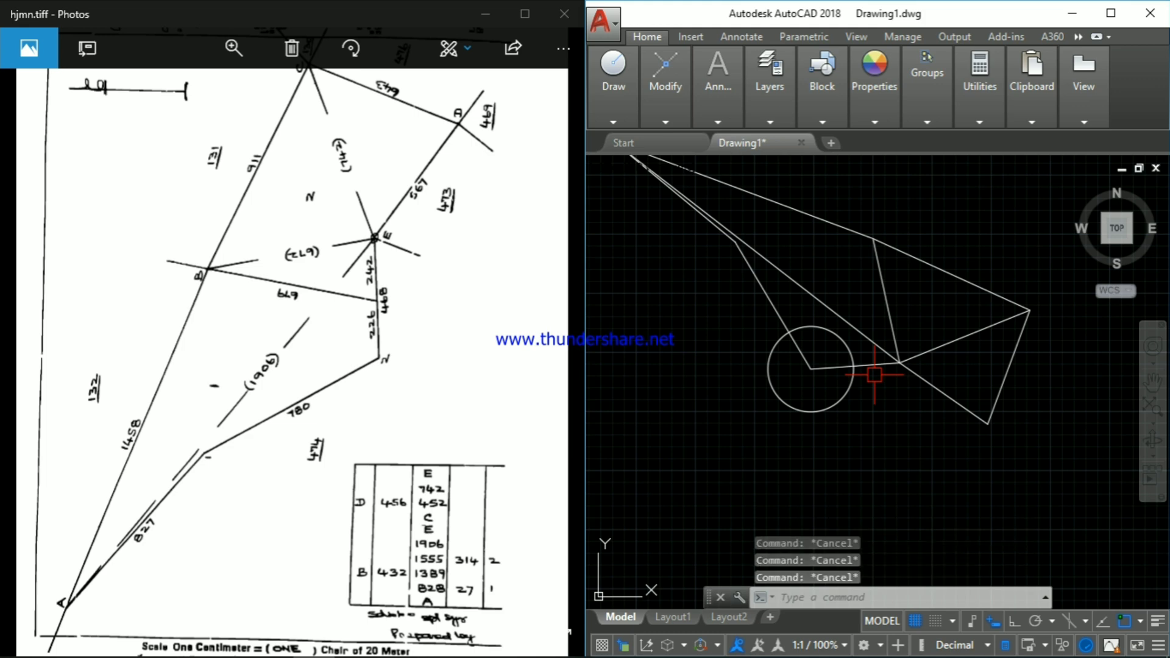
text(l)
key(Return)
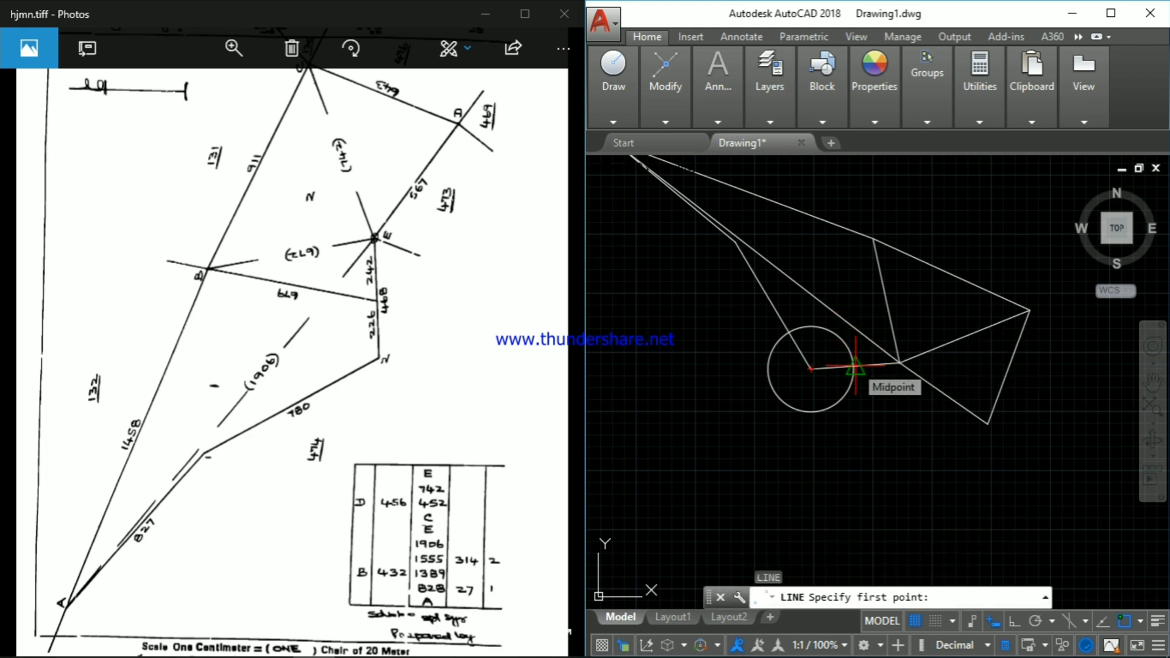
scroll(855, 367, up, 5)
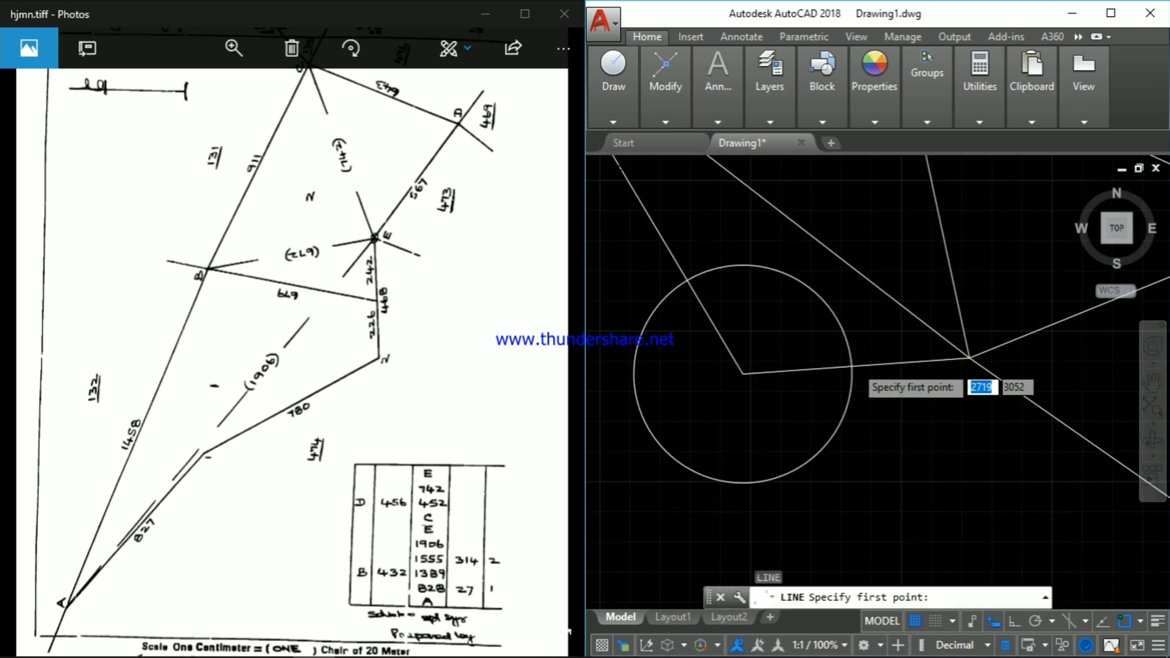
click(850, 367)
scroll(847, 360, down, 5)
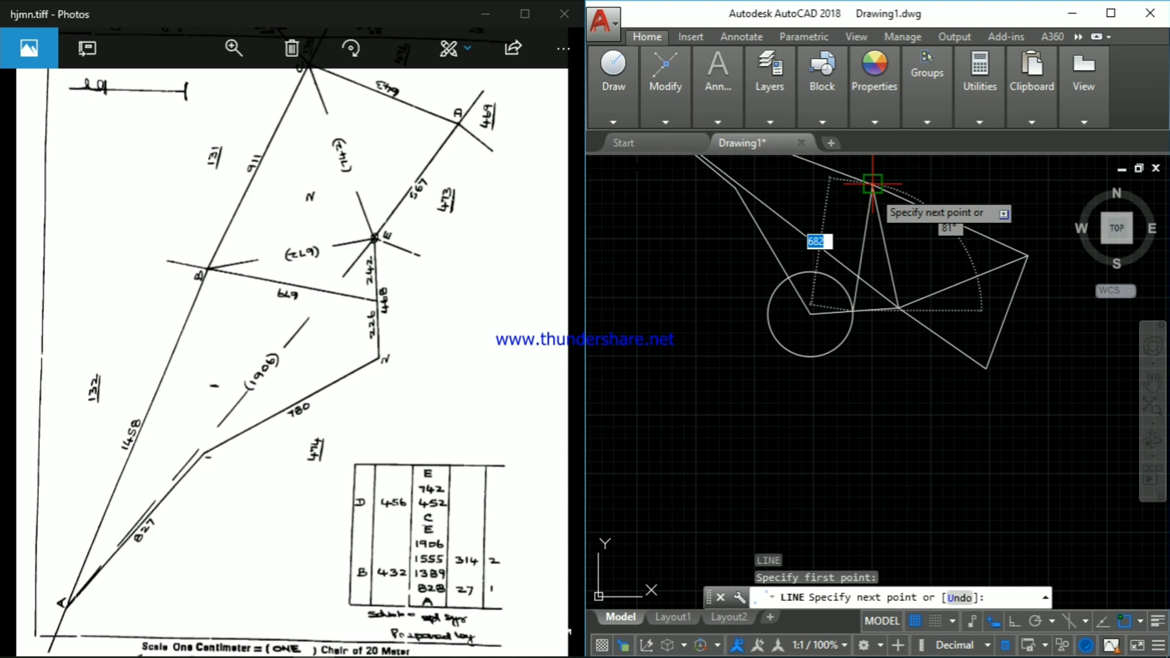
click(873, 186)
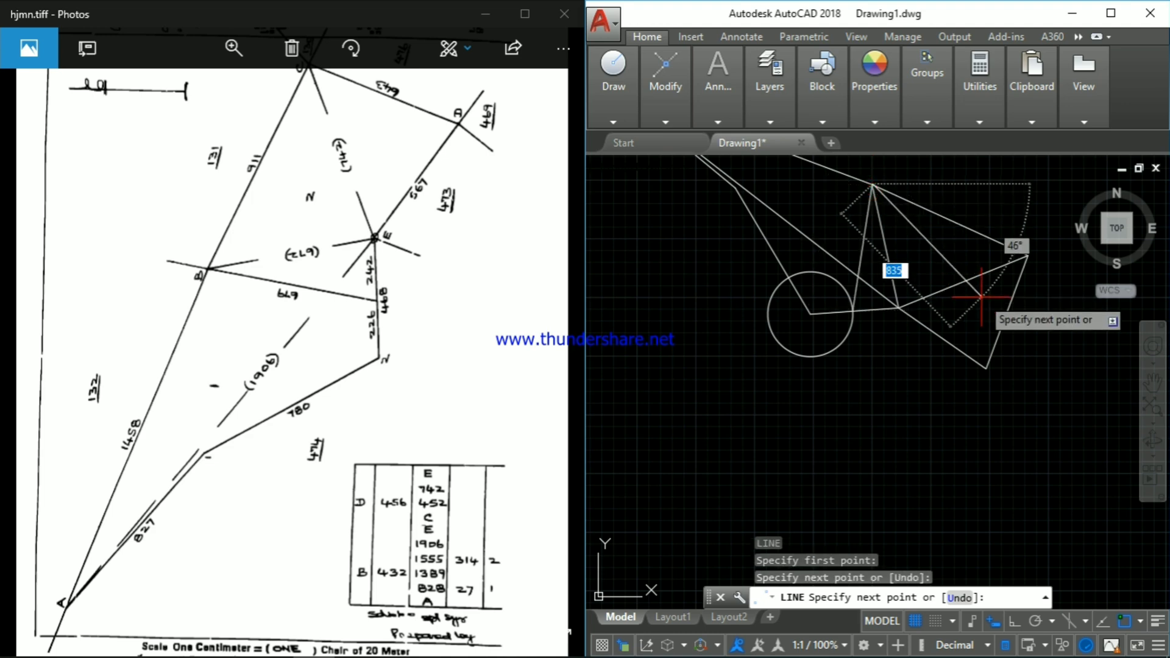
key(Escape)
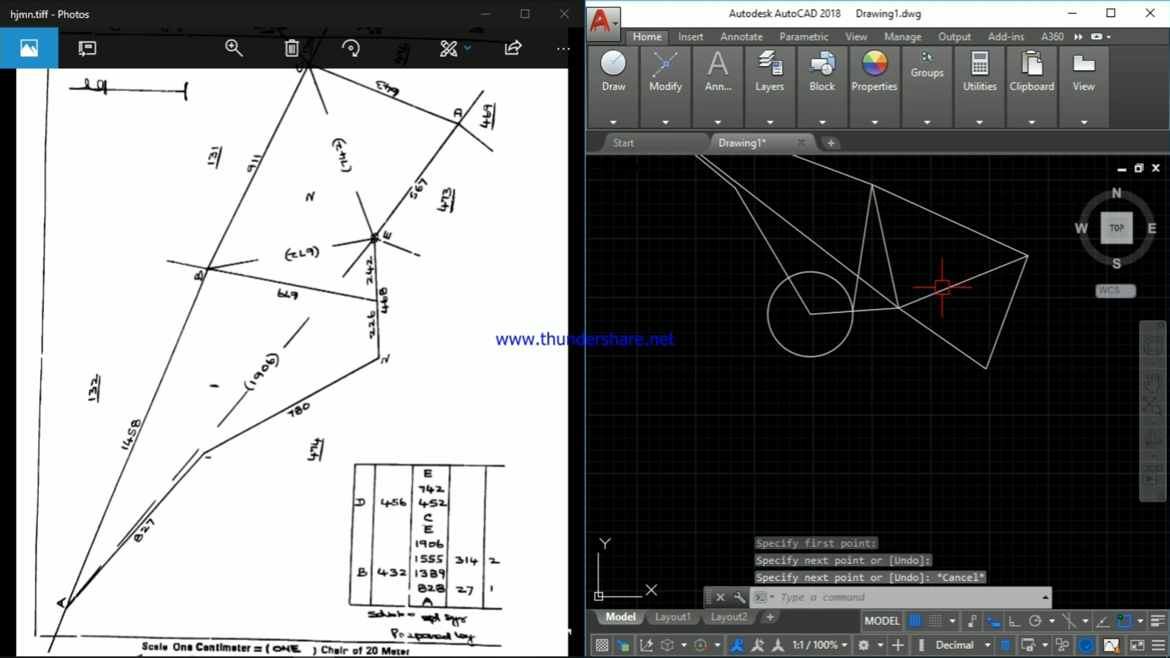
- Erase the helper circle
key(Escape)
key(Escape)
key(Escape)
scroll(884, 276, down, 2)
click(843, 324)
key(Delete)
- Window-select the long diagonal and the other unwanted lines, three in all, and delete them
scroll(893, 256, up, 5)
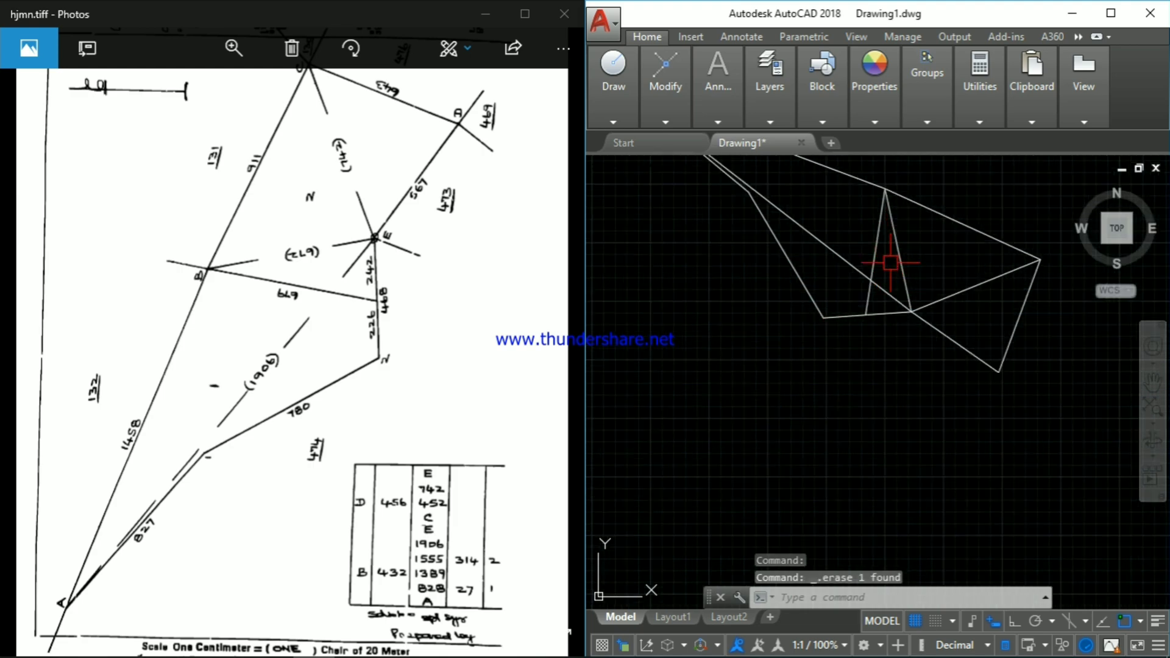
scroll(893, 259, down, 5)
scroll(861, 227, up, 2)
scroll(861, 226, up, 2)
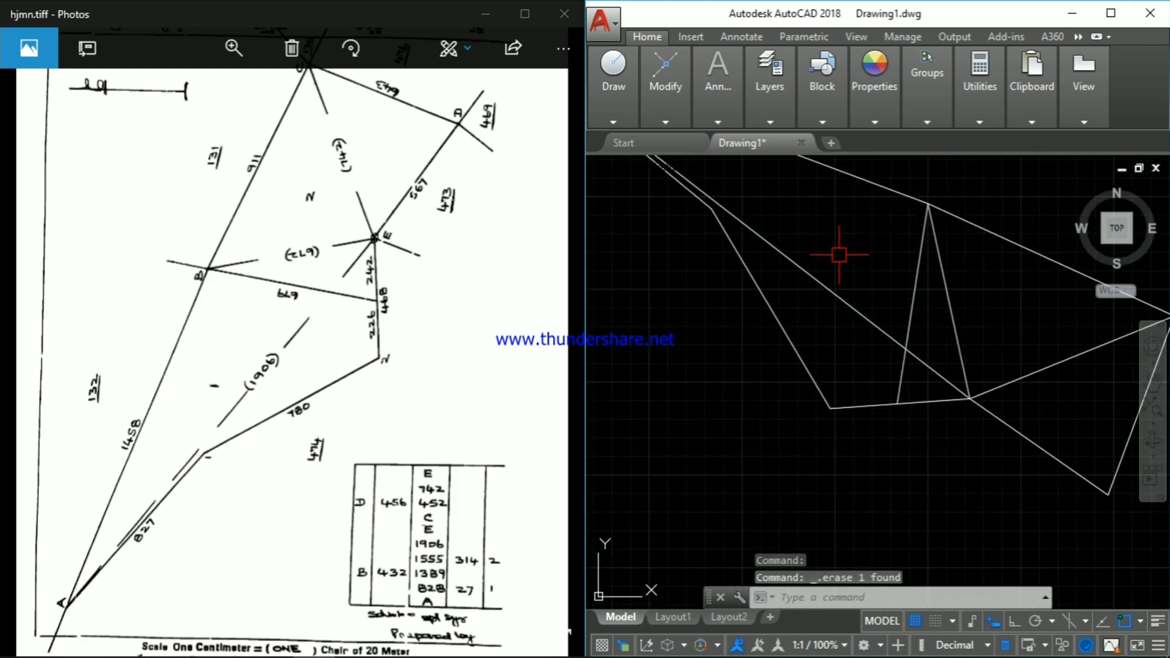
click(843, 244)
click(811, 324)
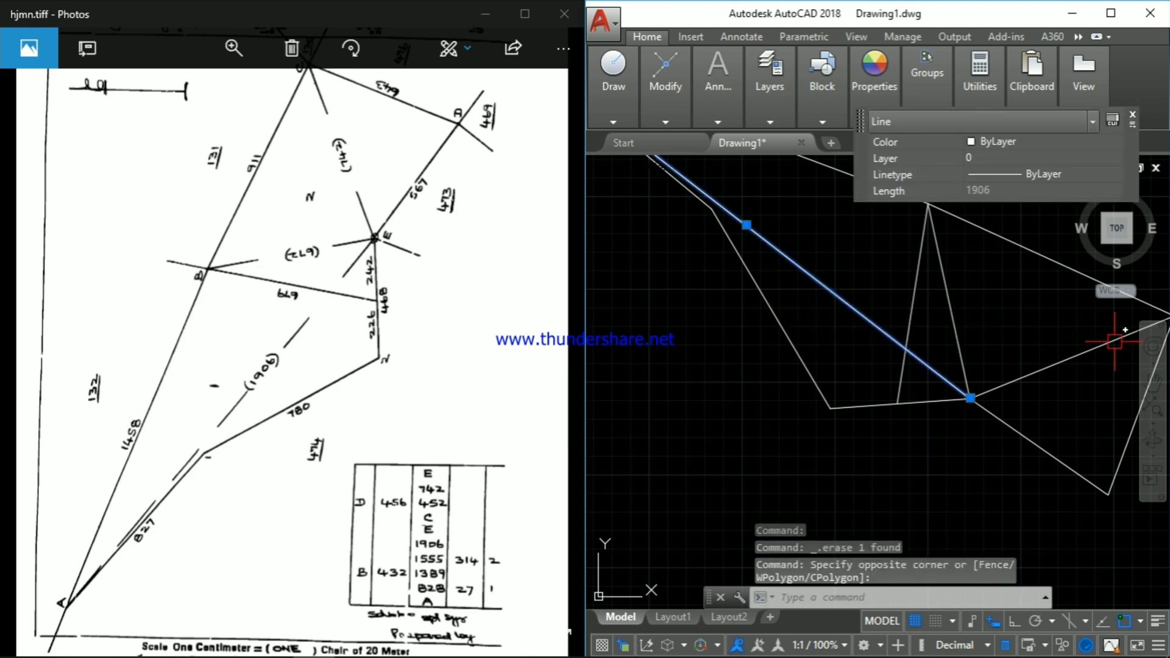
click(1061, 379)
click(963, 312)
key(Delete)
- Pan the plot toward the view centre and maximize the AutoCAD window
scroll(963, 315, down, 3)
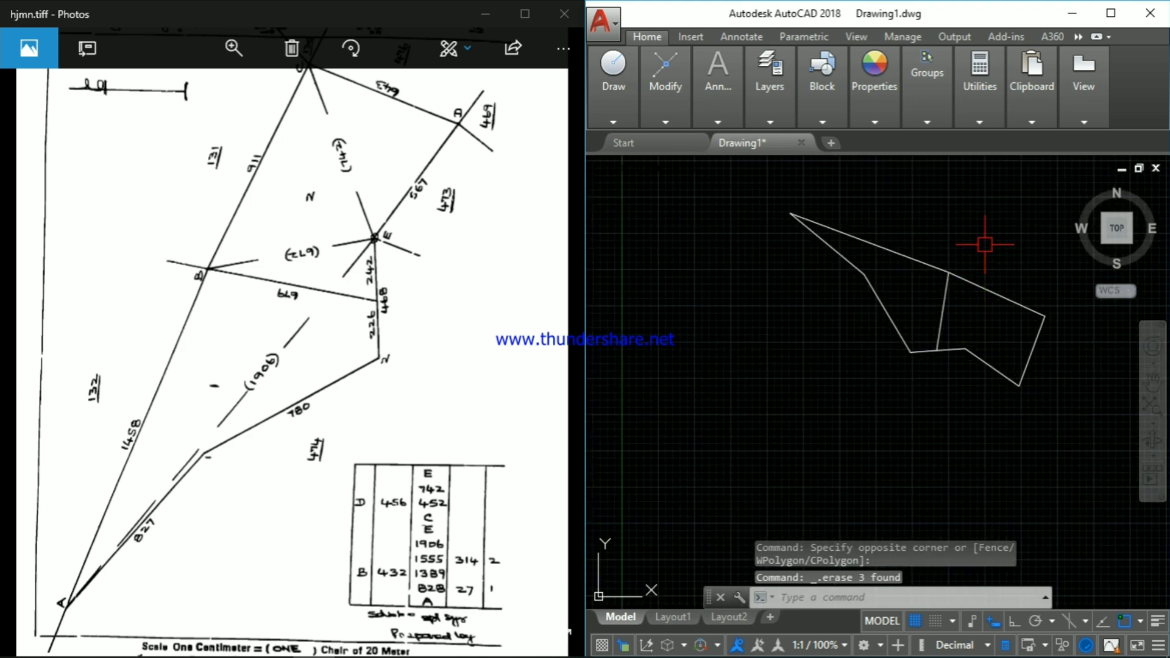
middle_drag(984, 245, 907, 263)
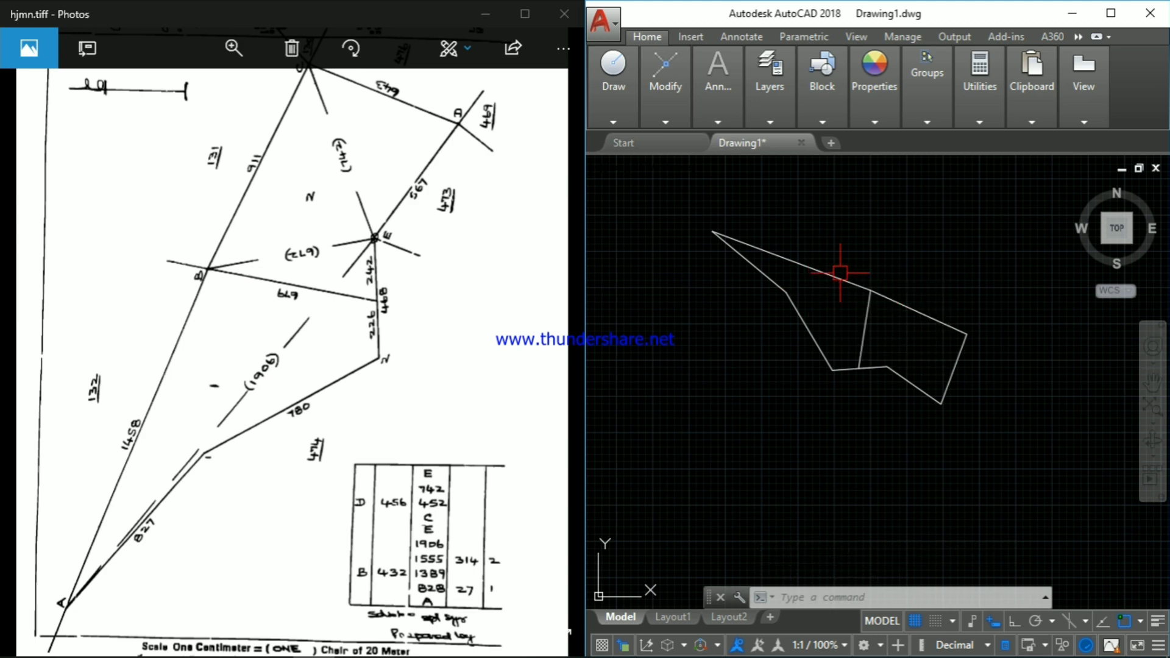
click(1121, 13)
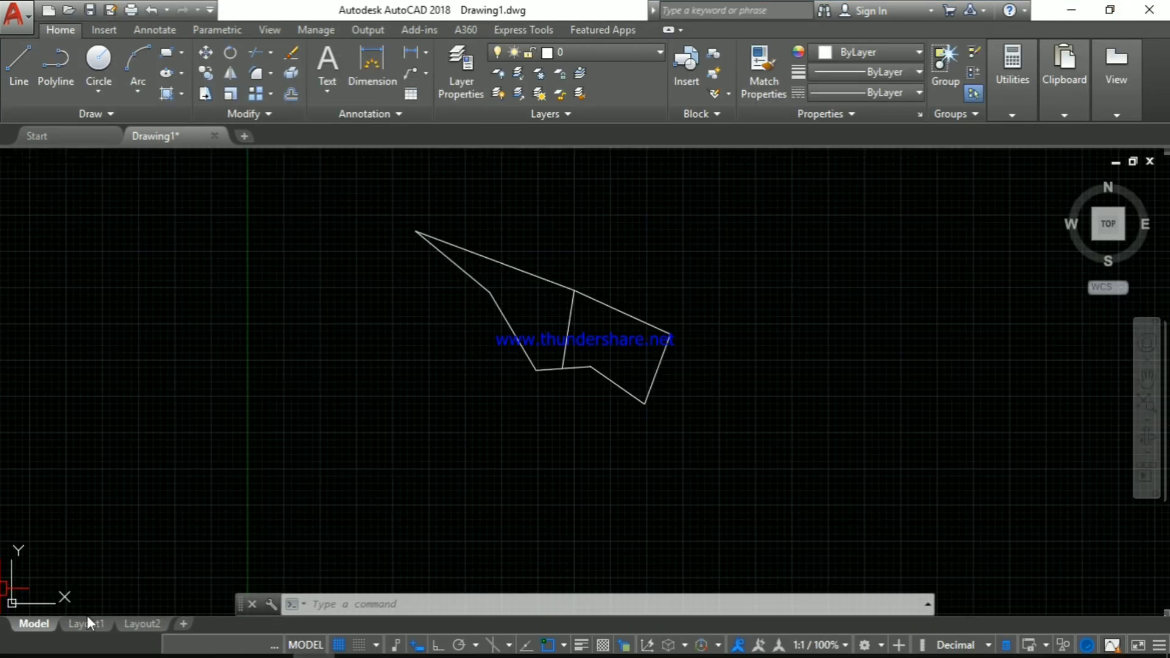
- Measure the left sub-plot's corners with AREA, reading area 521496 and perimeter 3976
key(Escape)
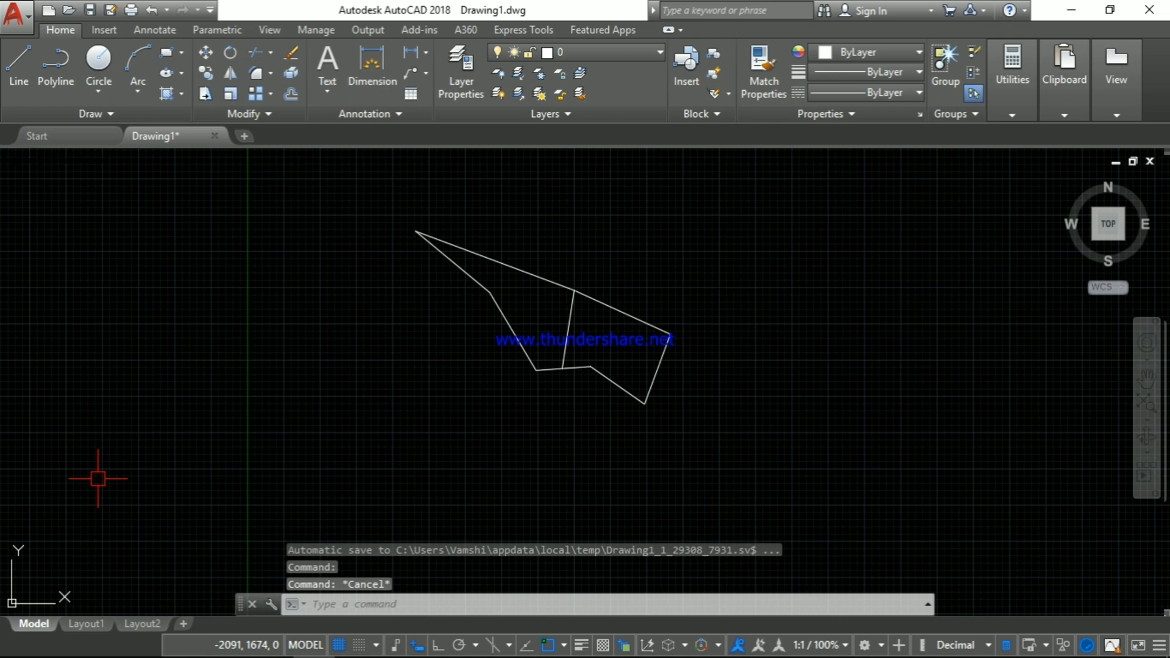
key(Return)
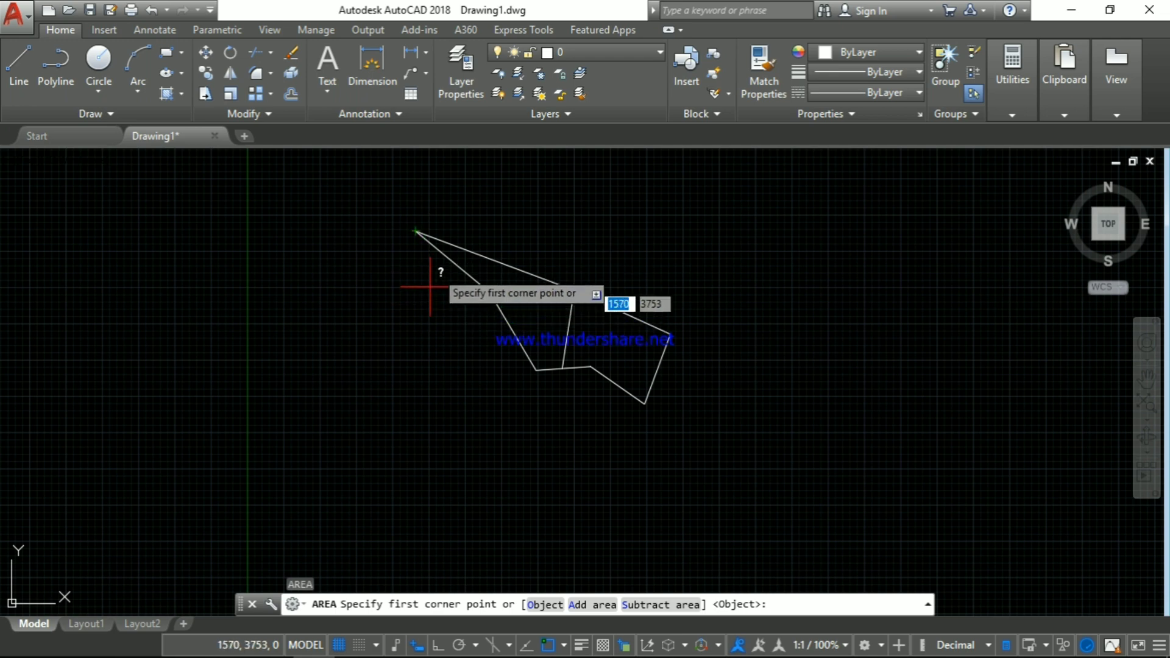
click(417, 232)
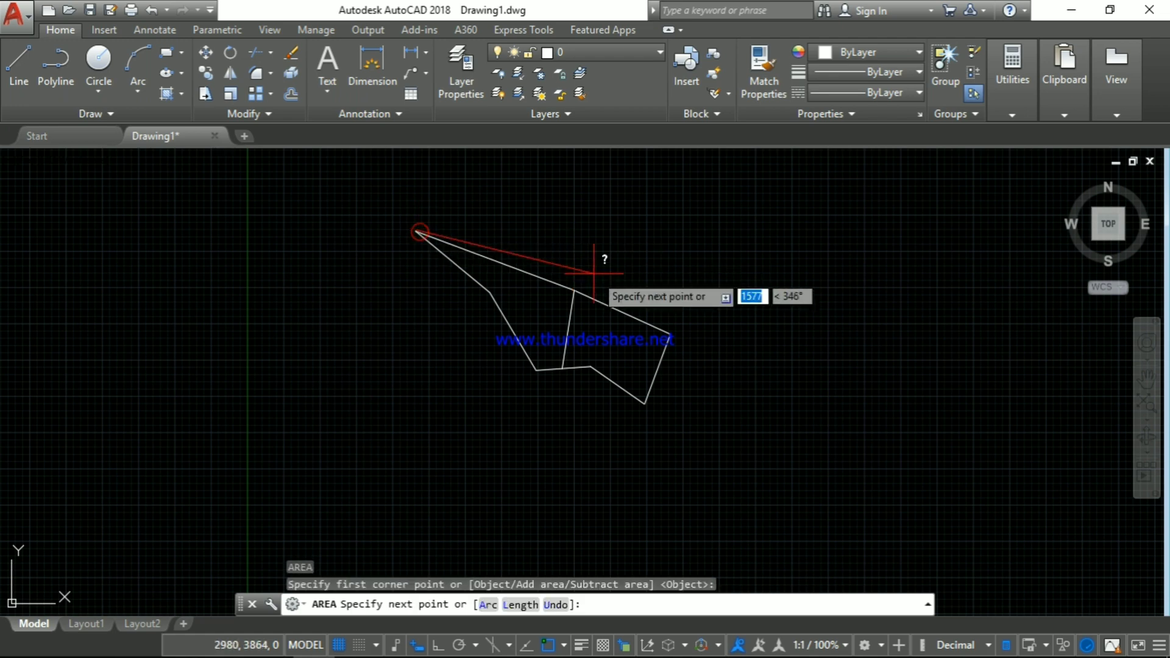
click(575, 290)
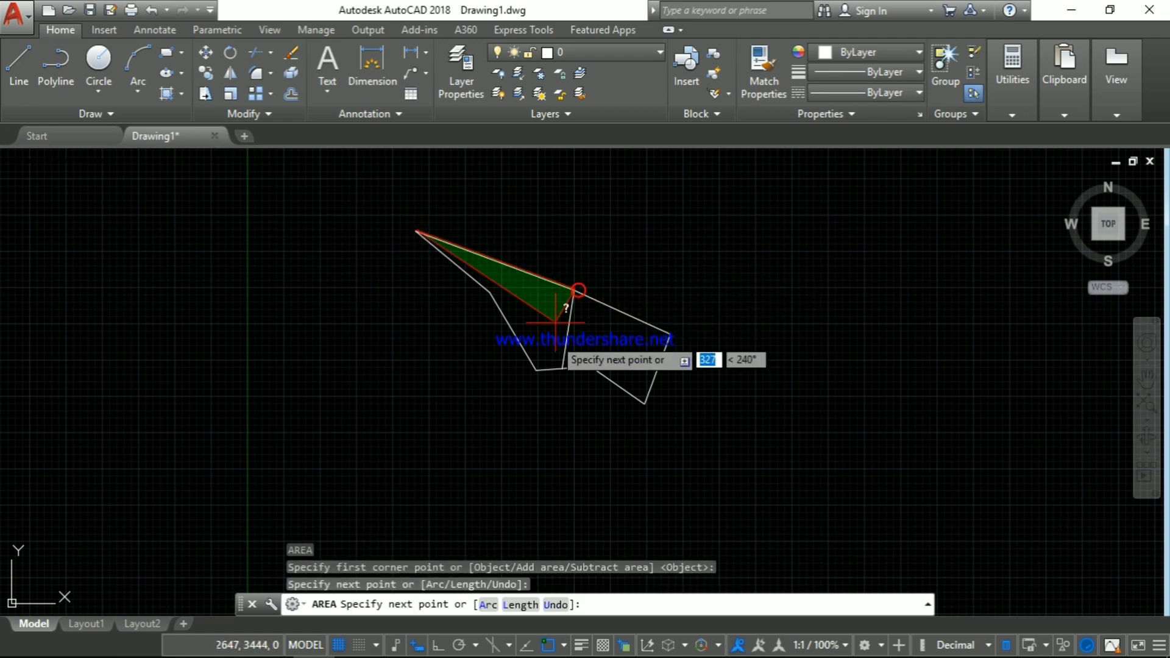
click(560, 366)
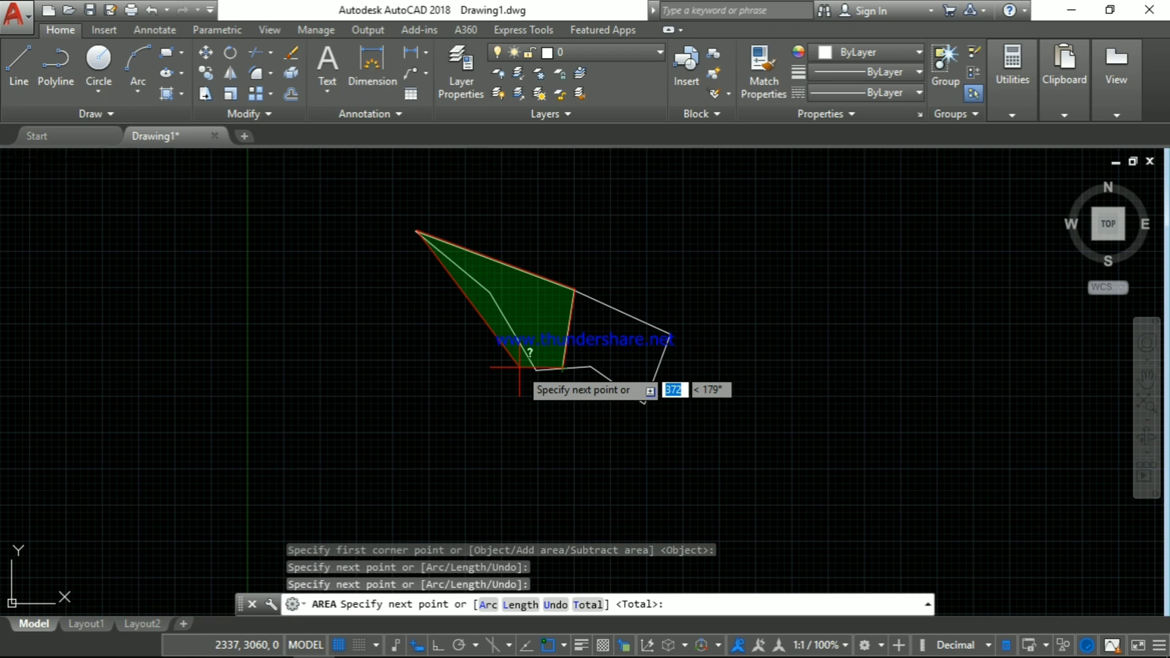
click(536, 369)
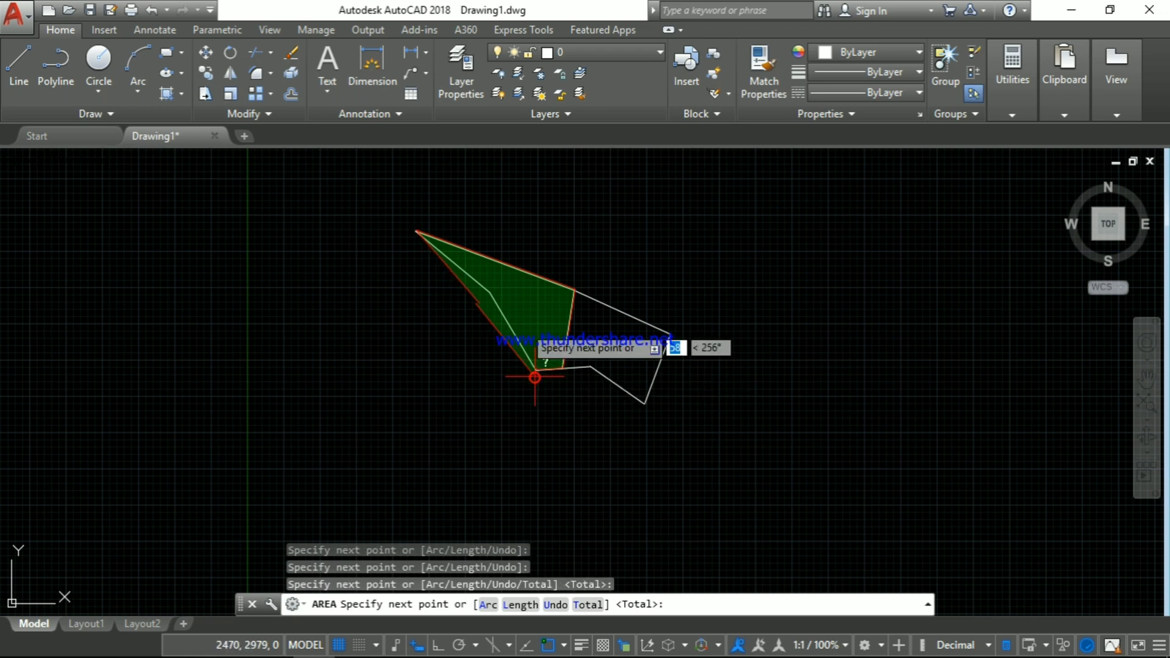
click(416, 232)
key(Return)
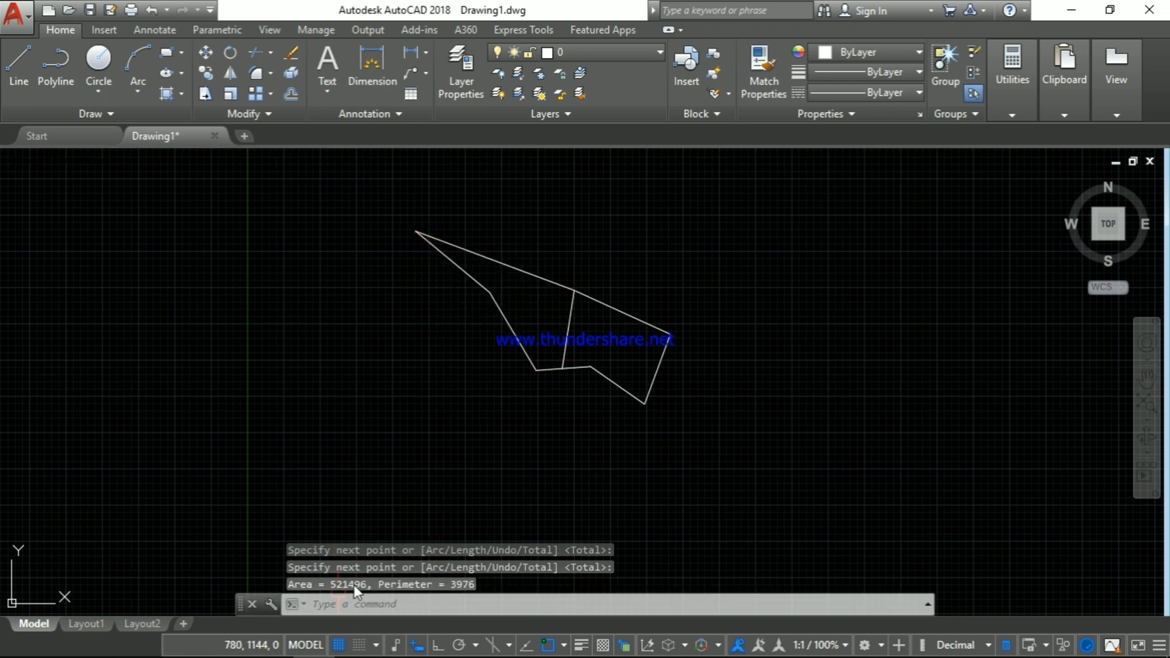
click(927, 606)
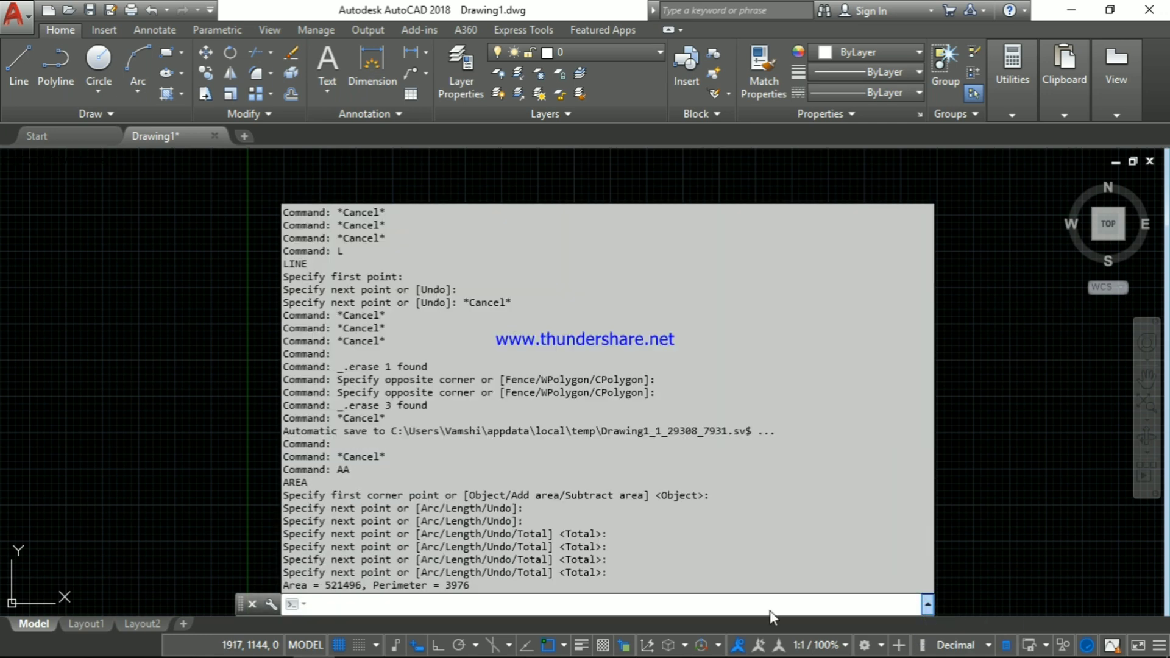
click(375, 585)
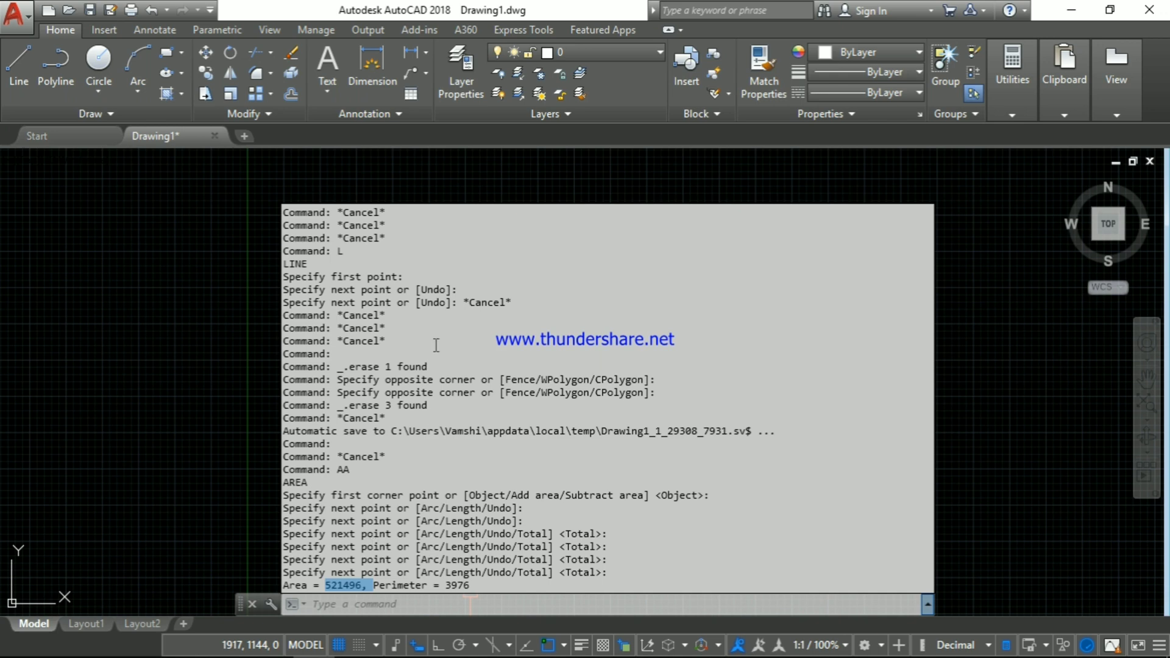
key(Escape)
key(Escape)
key(Escape)
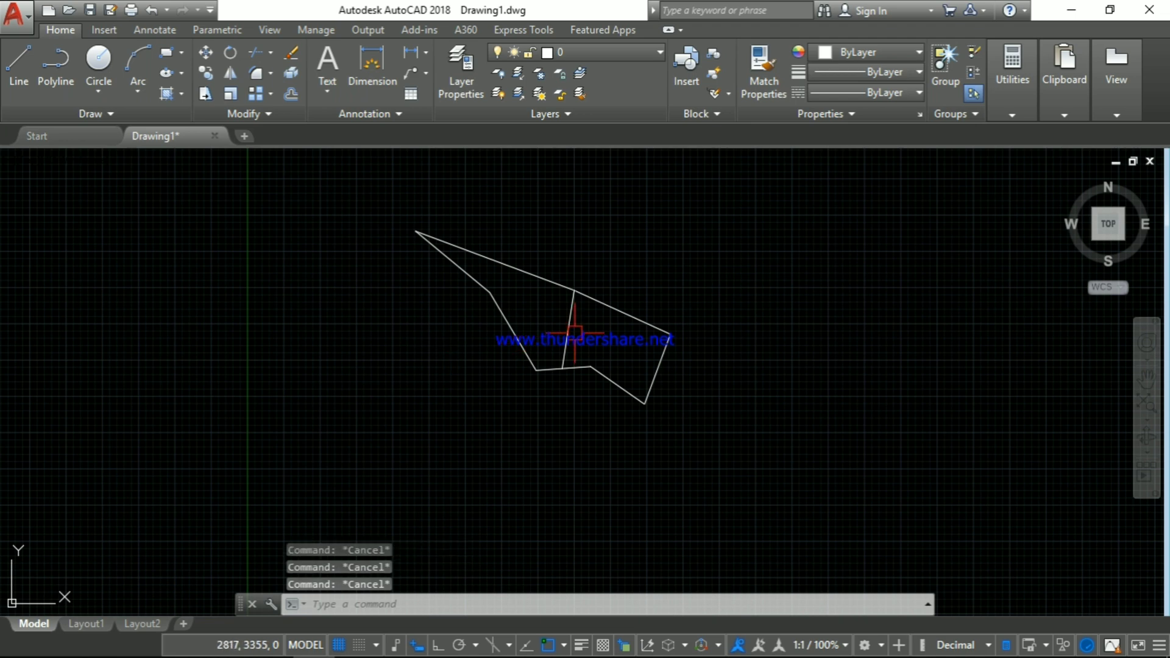
- Run AREA around the right sub-plot's five vertices, giving area 500272 and perimeter 3037
mouse_move(575, 334)
text(area)
key(Return)
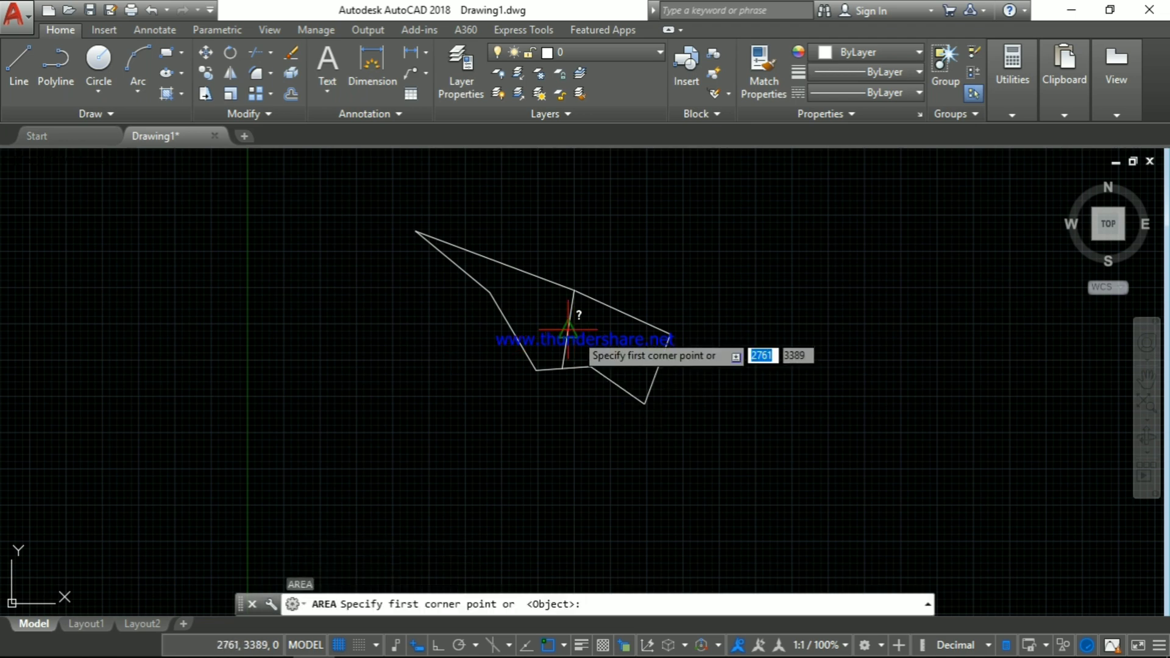
click(576, 291)
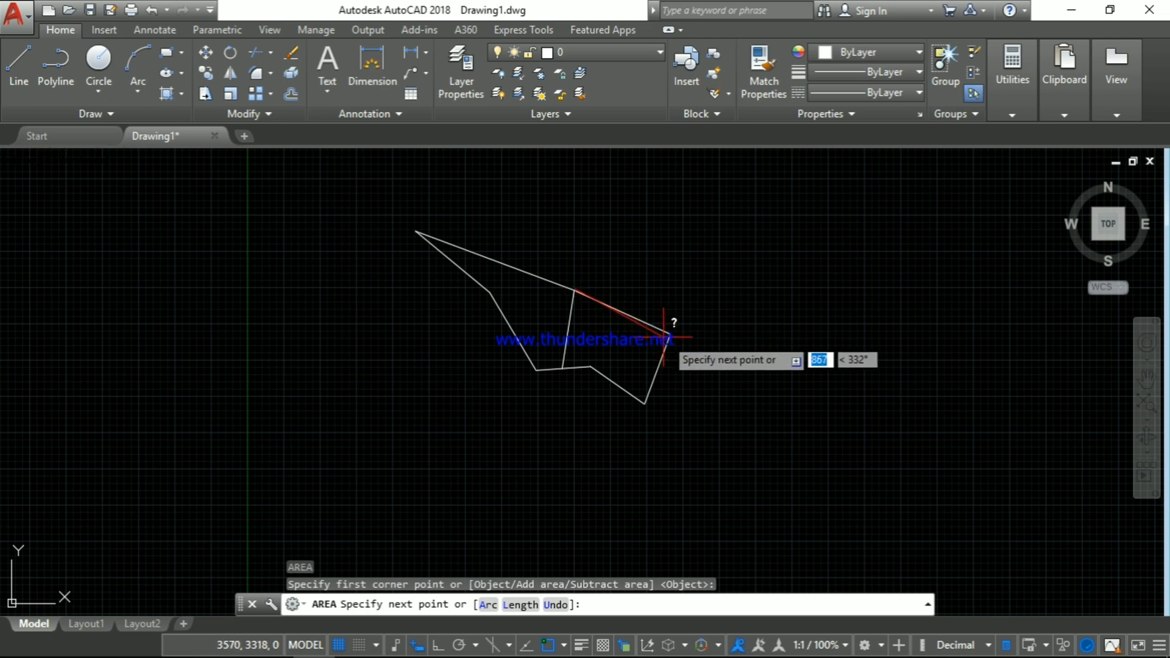
click(668, 336)
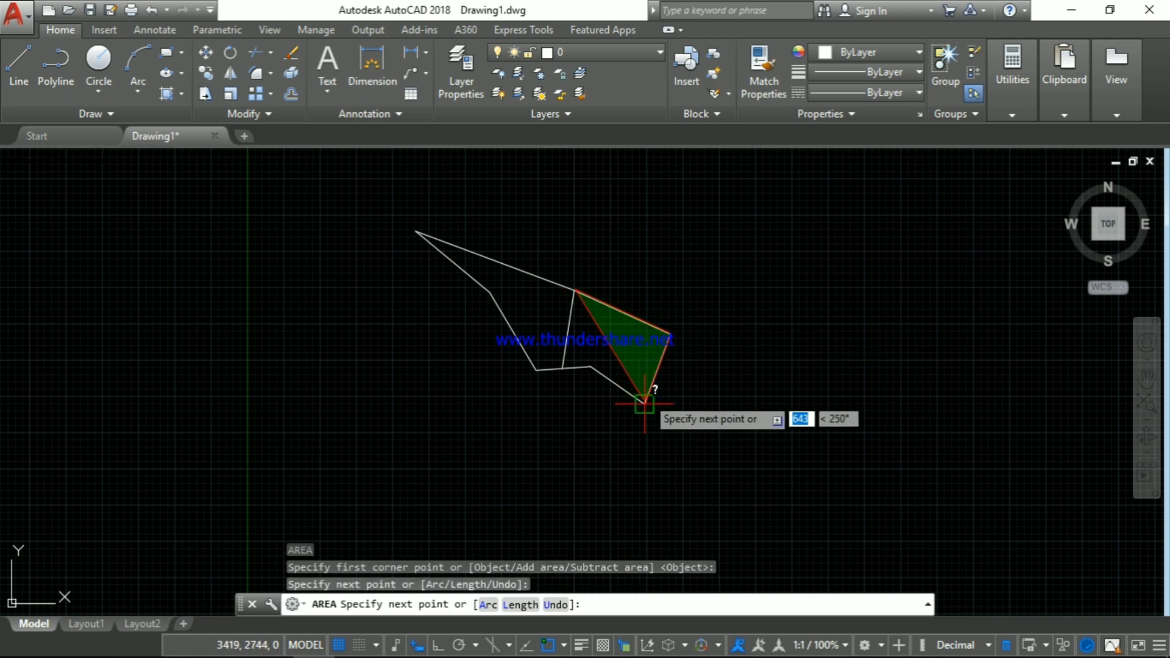
click(645, 401)
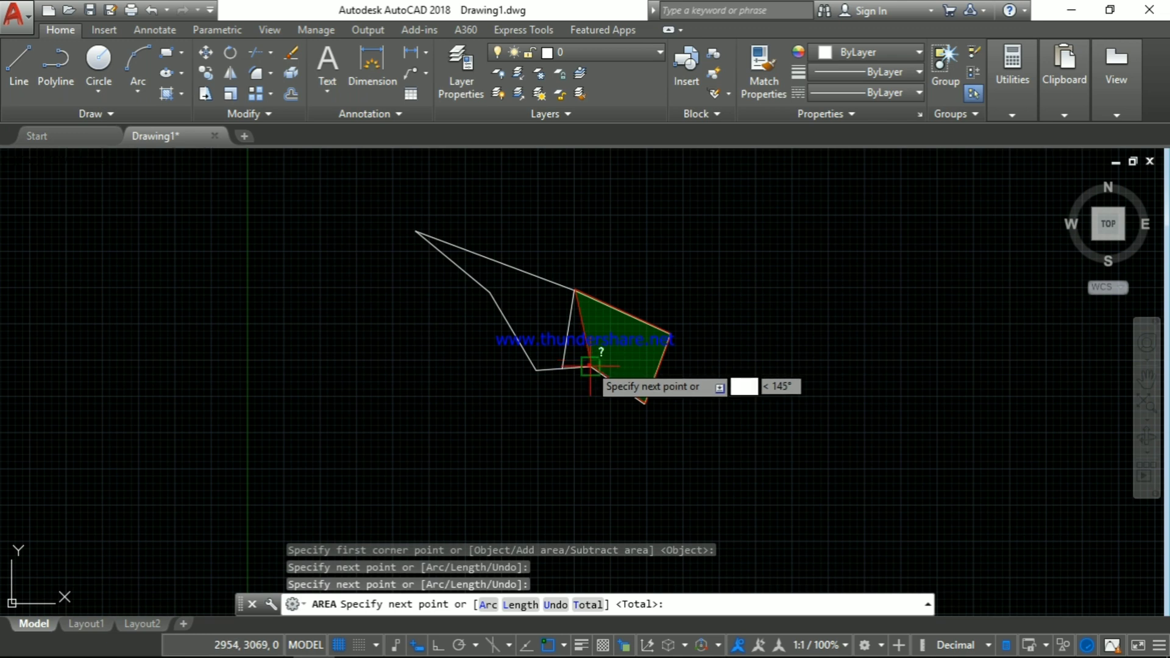
click(590, 367)
click(564, 369)
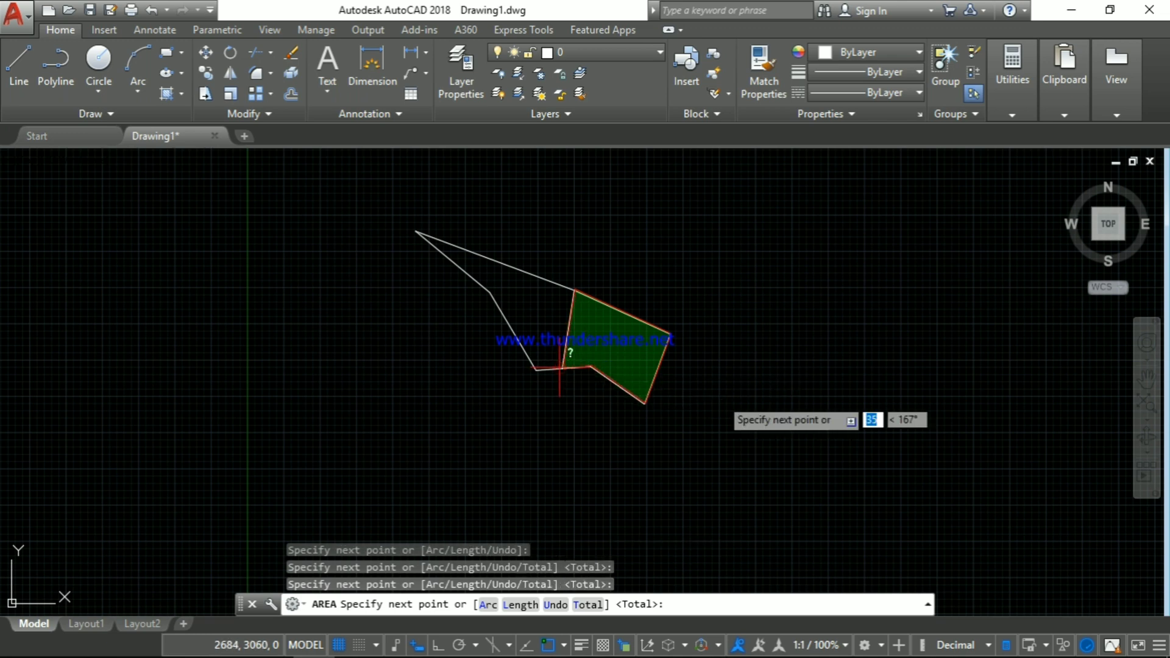
key(Return)
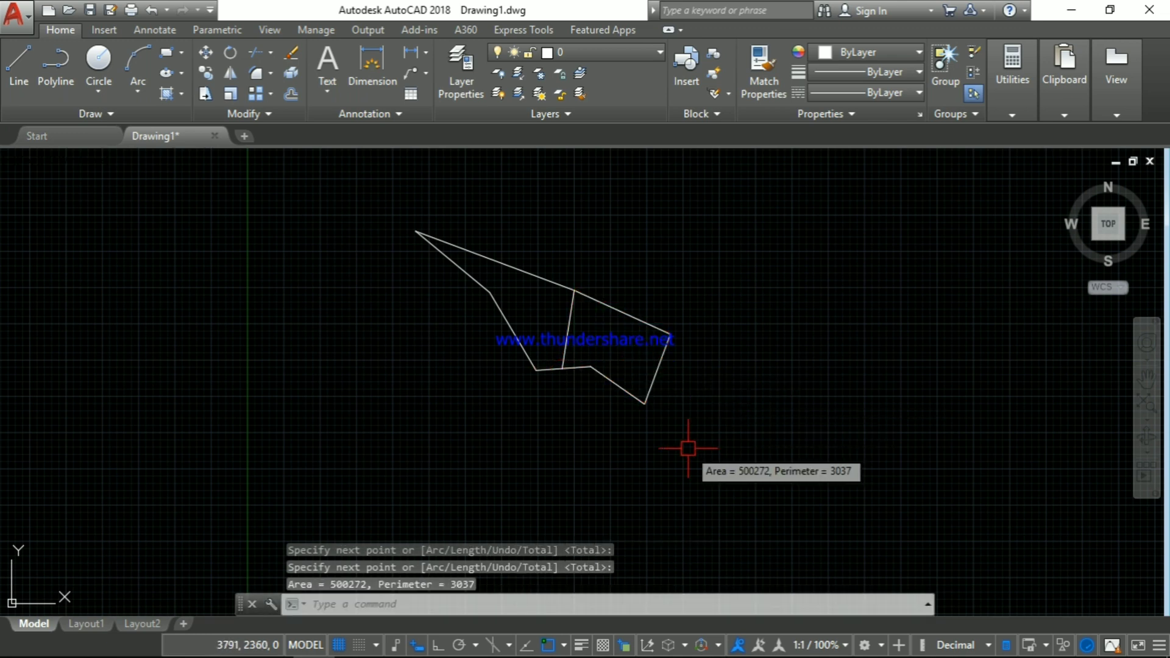
key(Escape)
key(Escape)
key(Escape)
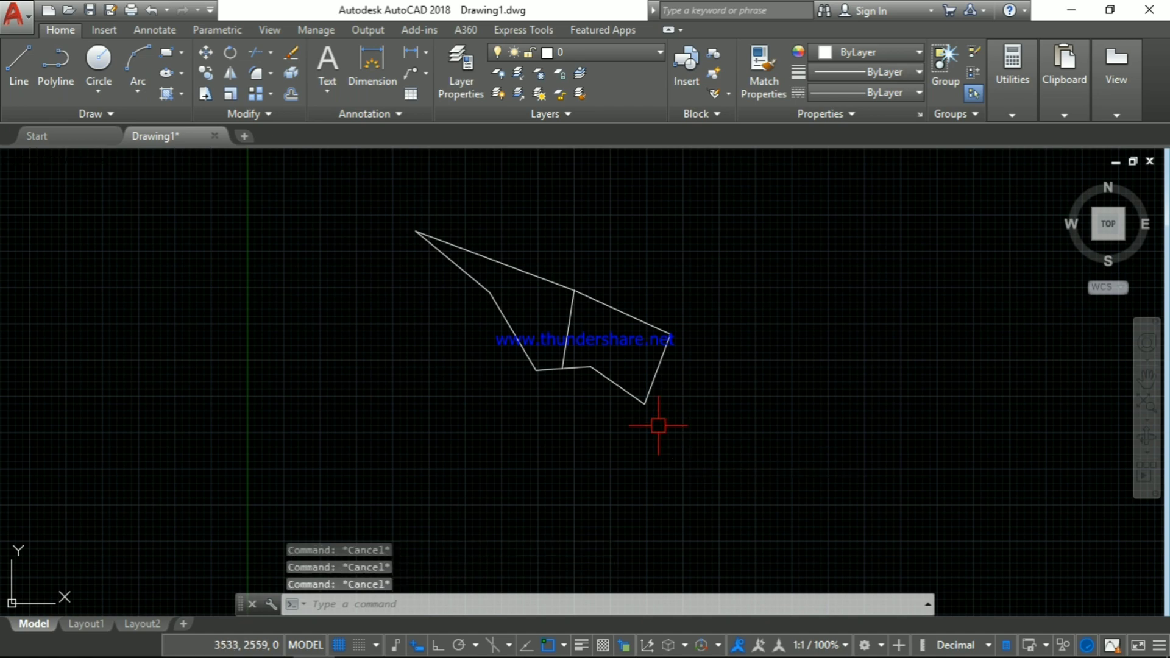
- Draw a 1906-long line from the plot's western tip to the lower boundary vertex
scroll(451, 223, up, 4)
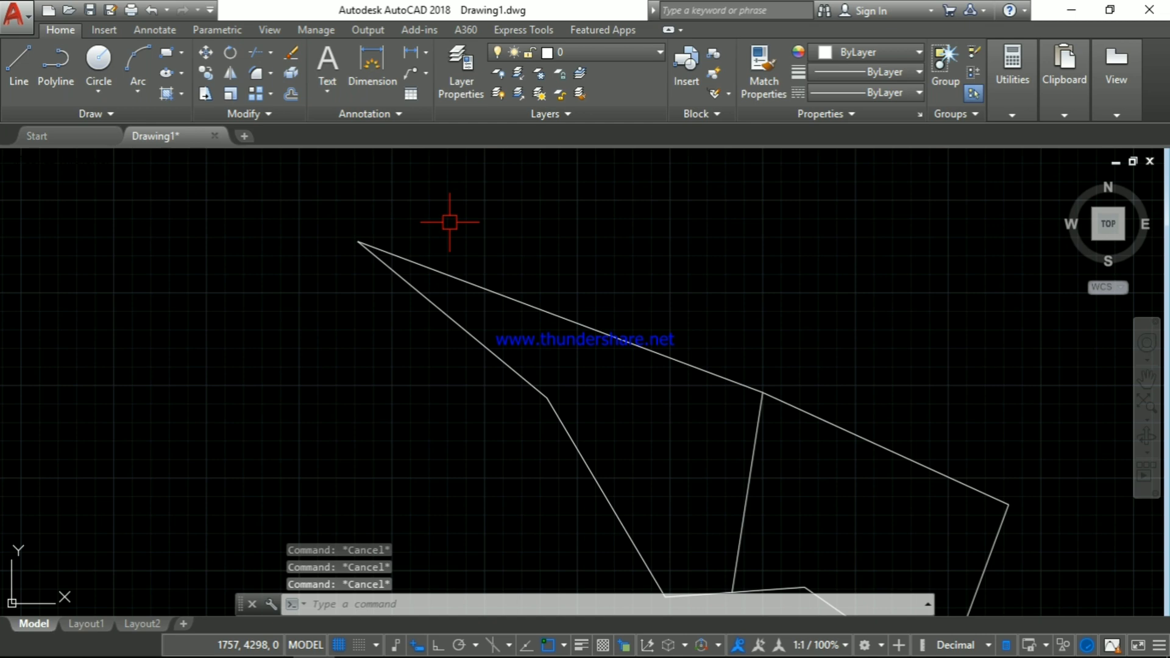
scroll(449, 222, down, 2)
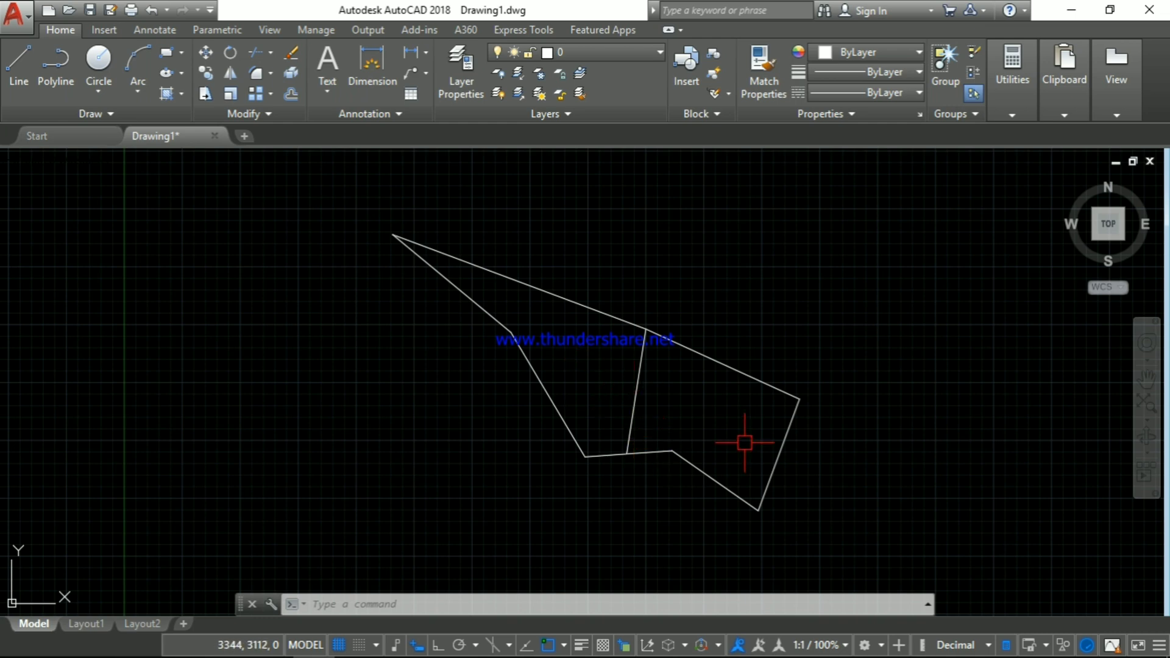
text(l)
key(Return)
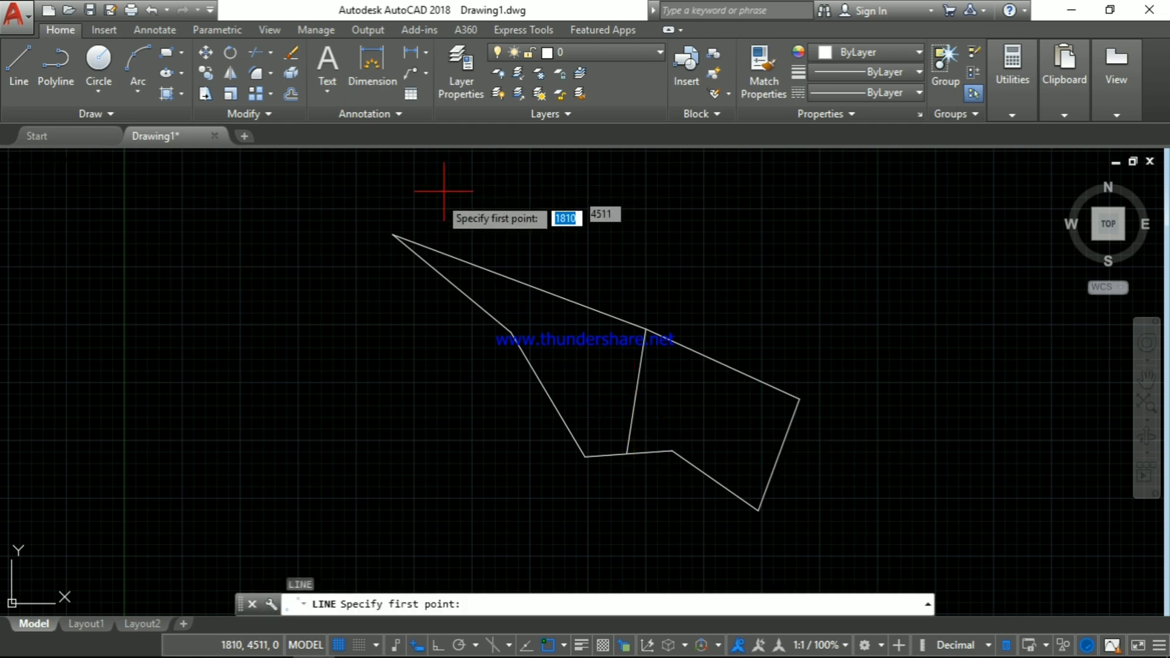
click(394, 234)
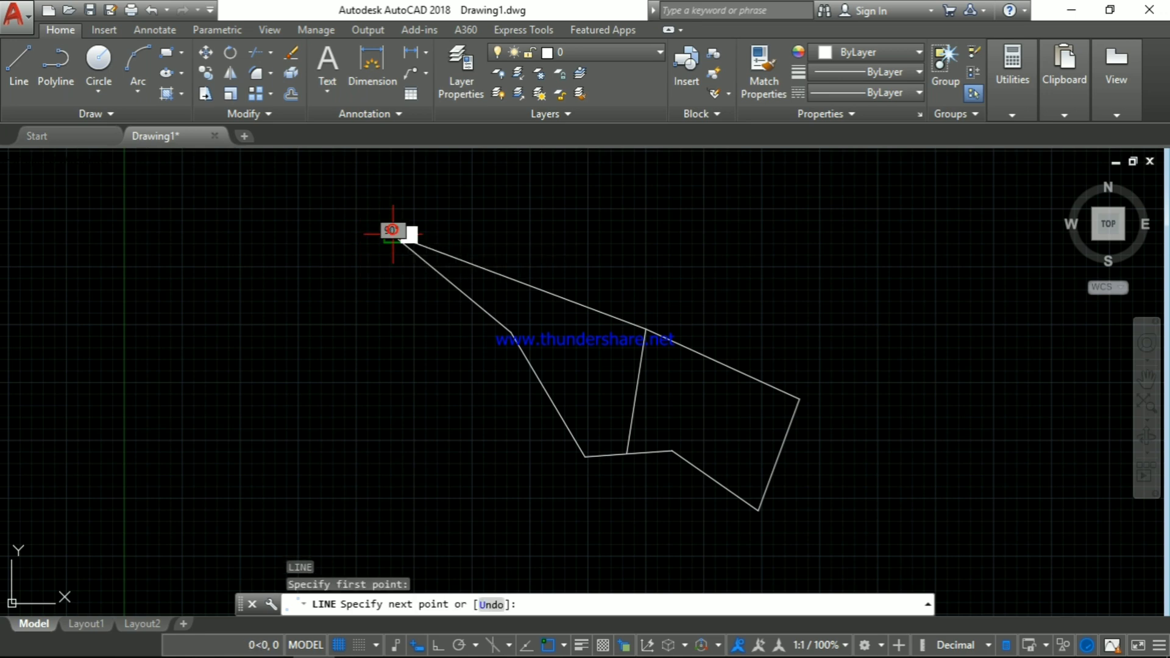
click(672, 451)
key(Escape)
key(Escape)
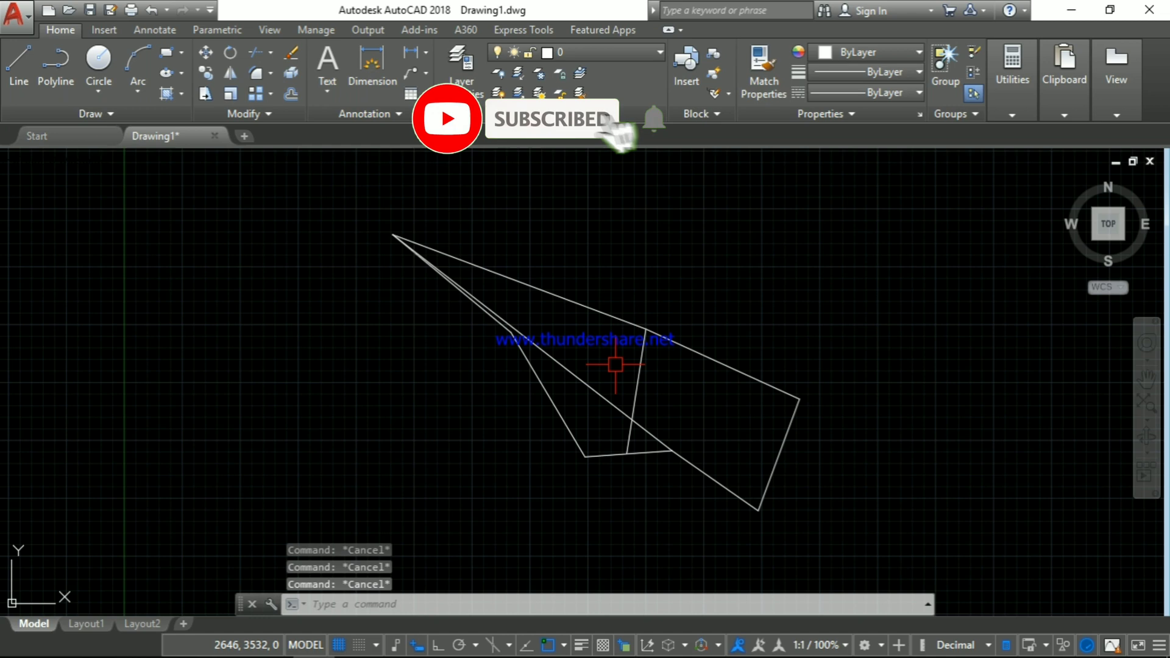
- Set the new diagonal line's colour to red in Quick Properties
click(577, 370)
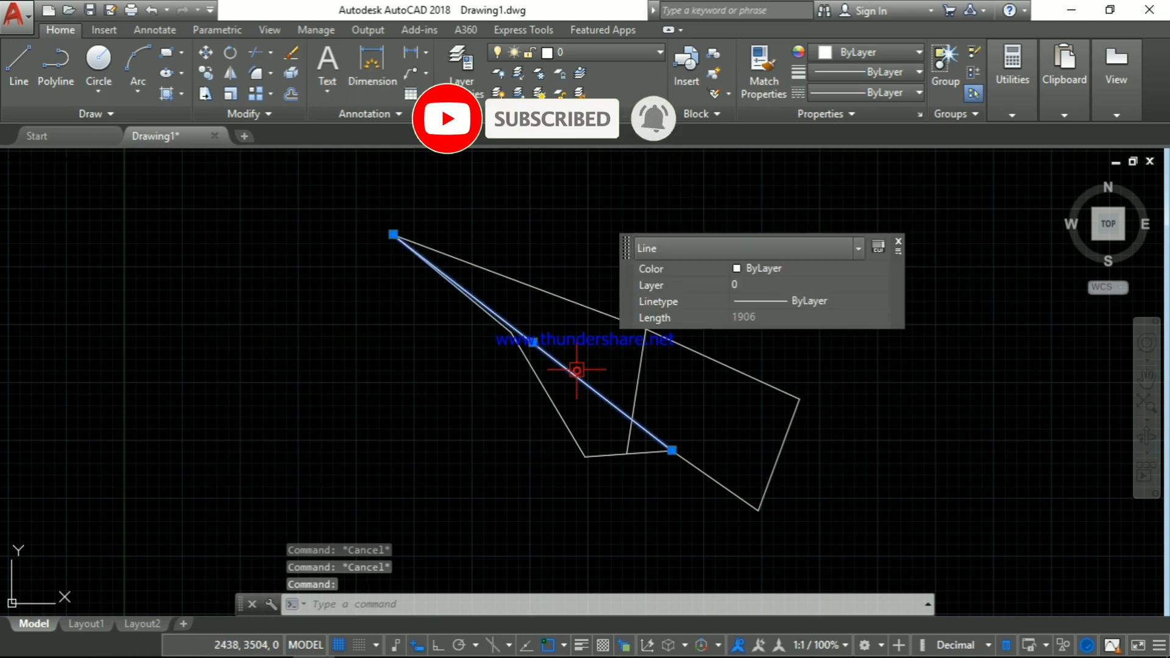
click(792, 268)
click(773, 329)
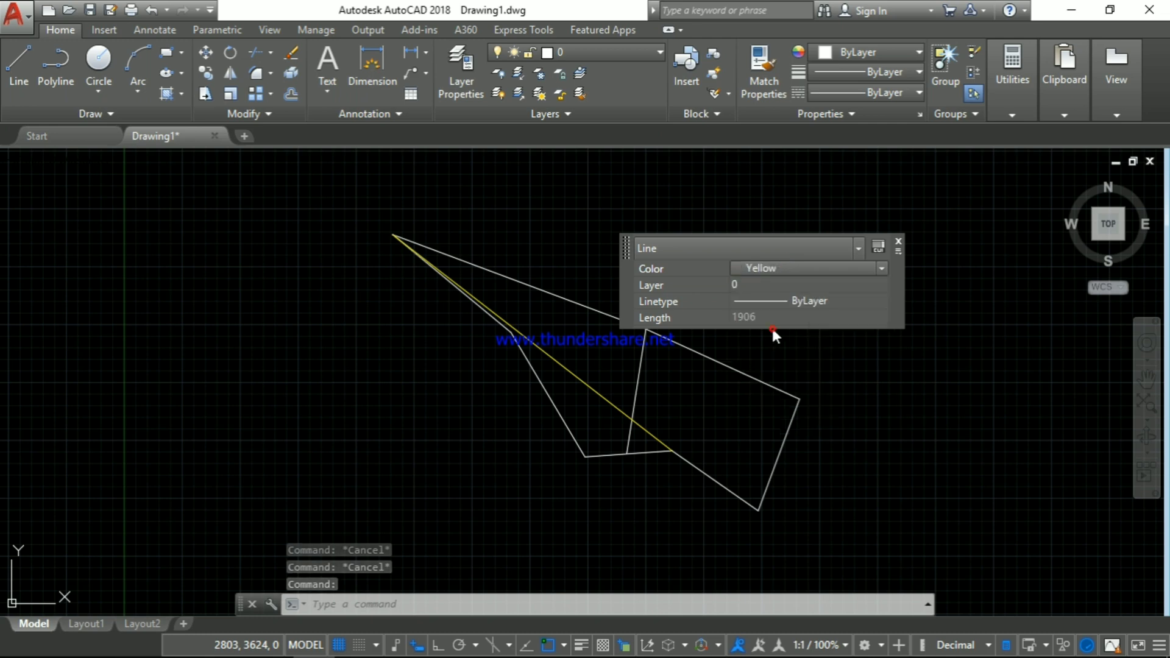
click(781, 272)
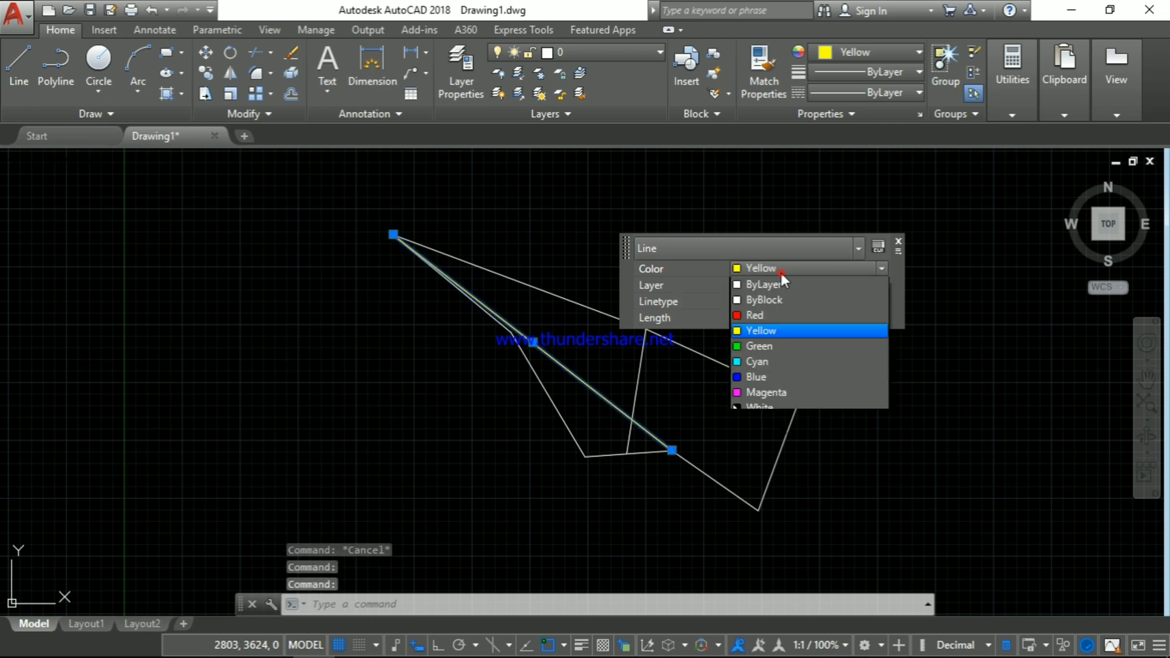
click(764, 310)
key(Escape)
key(Escape)
key(Escape)
key(Escape)
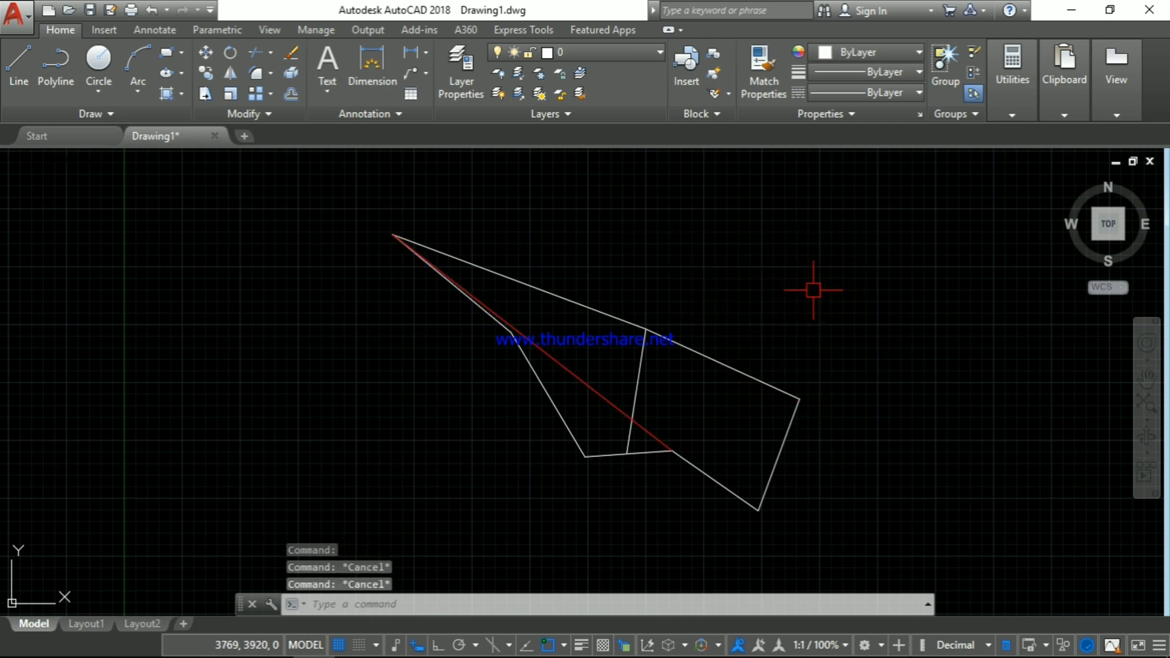
scroll(564, 358, up, 3)
scroll(791, 279, up, 2)
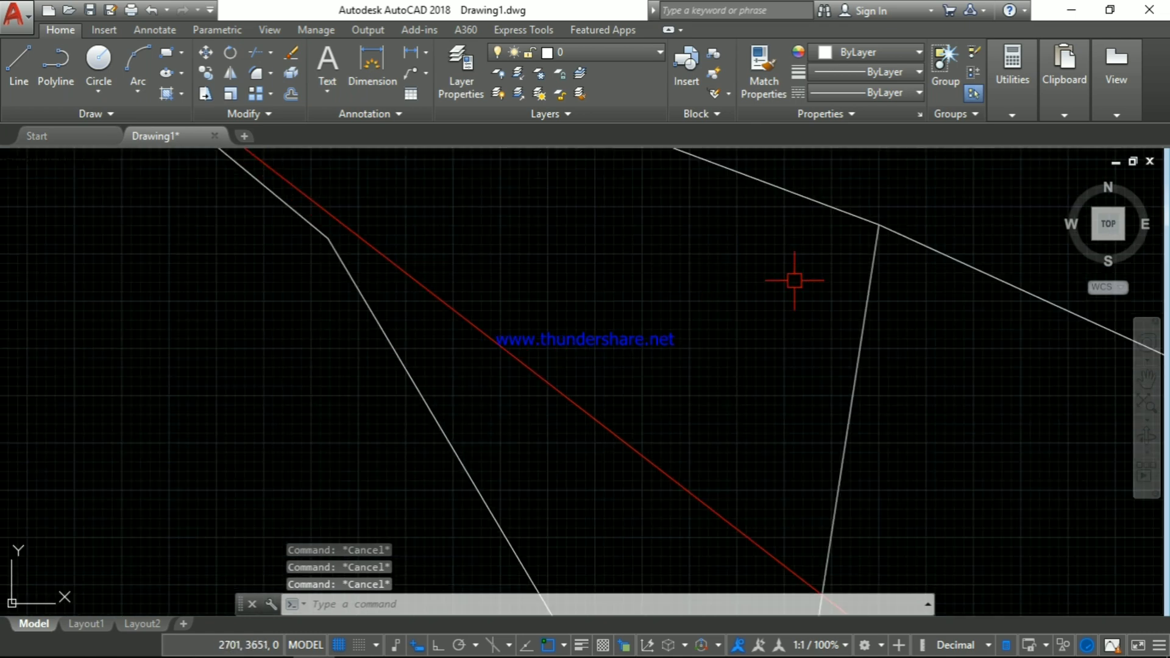
scroll(877, 224, down, 4)
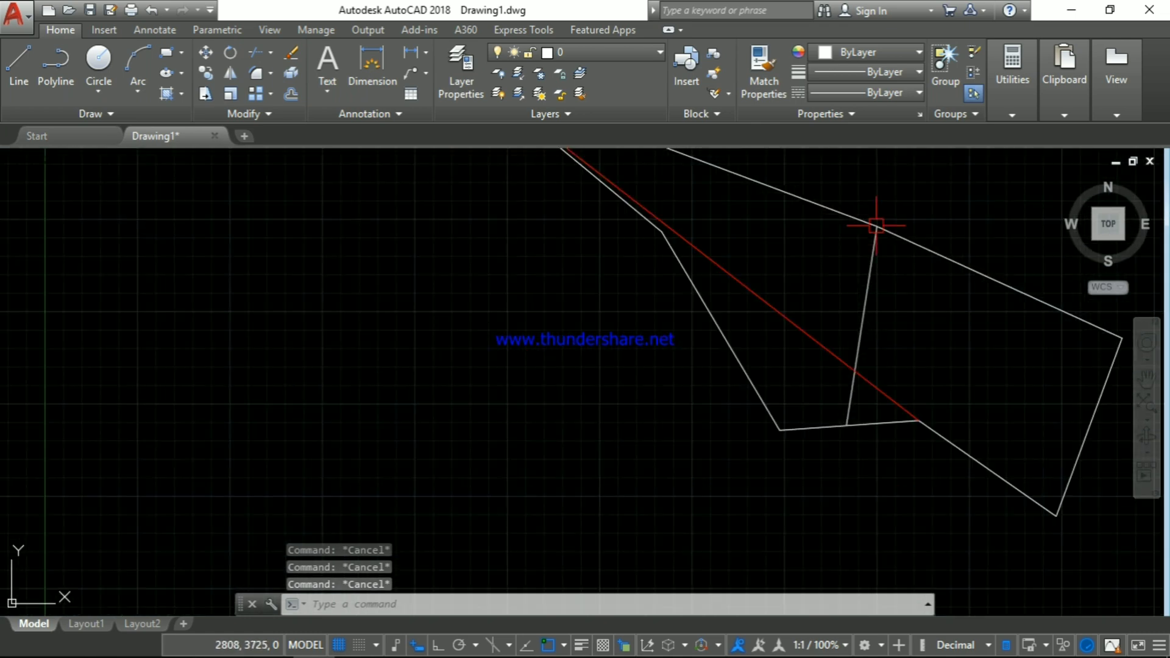
scroll(883, 193, down, 2)
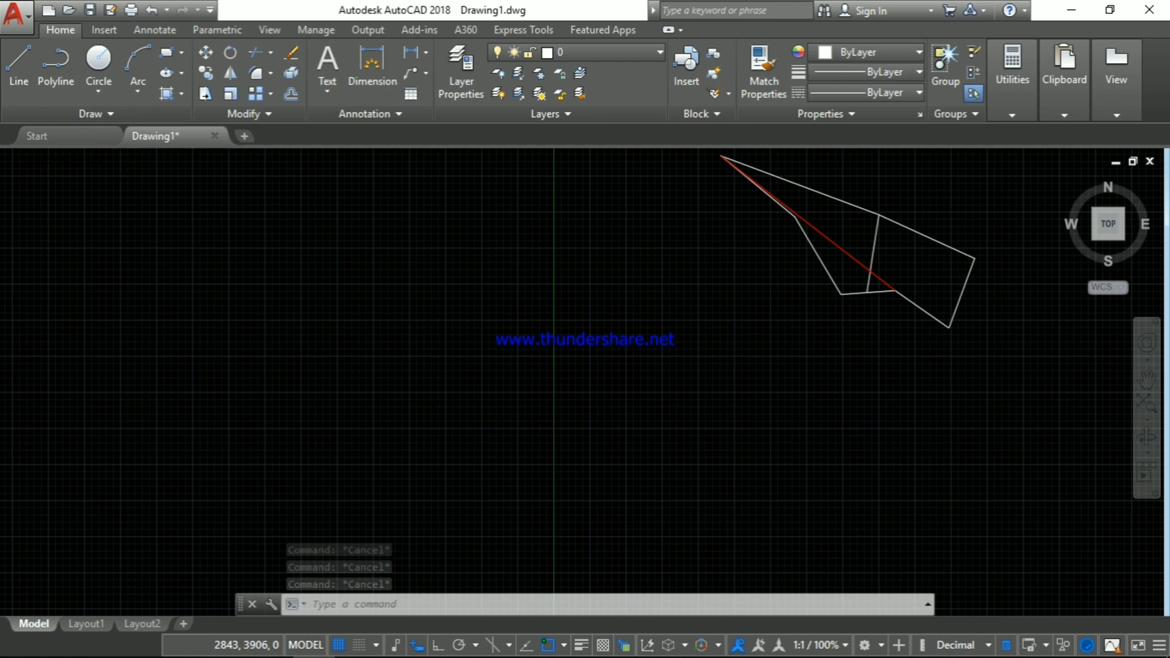
scroll(888, 191, down, 2)
middle_drag(888, 191, 718, 320)
scroll(718, 320, up, 8)
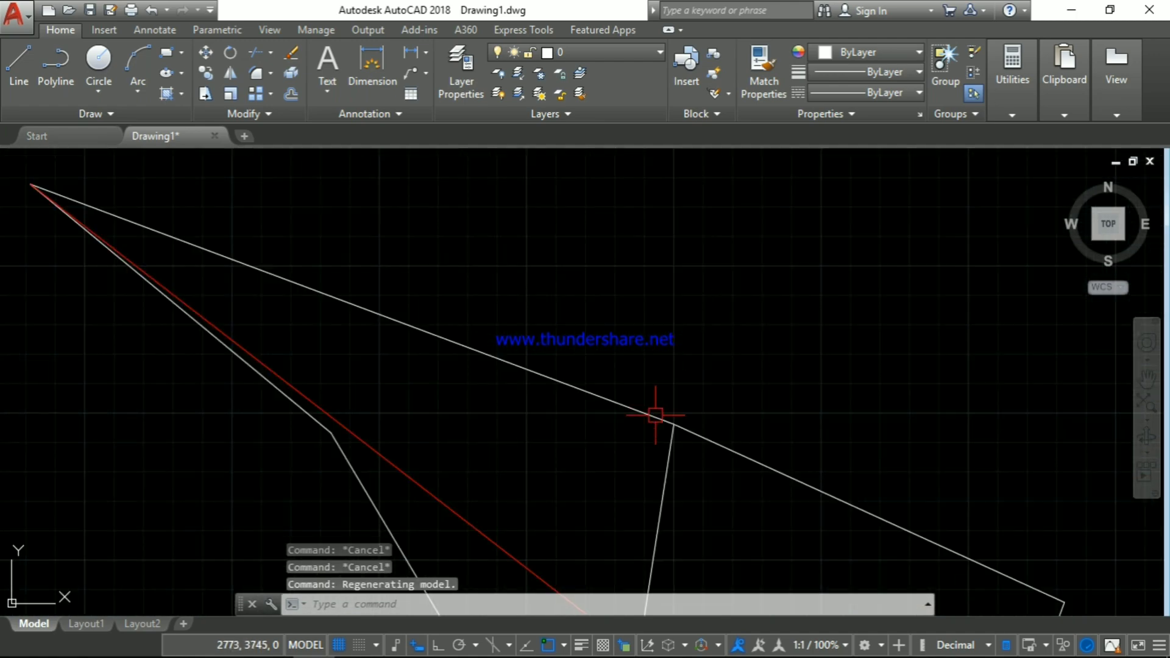
scroll(665, 402, down, 4)
key(Escape)
key(Escape)
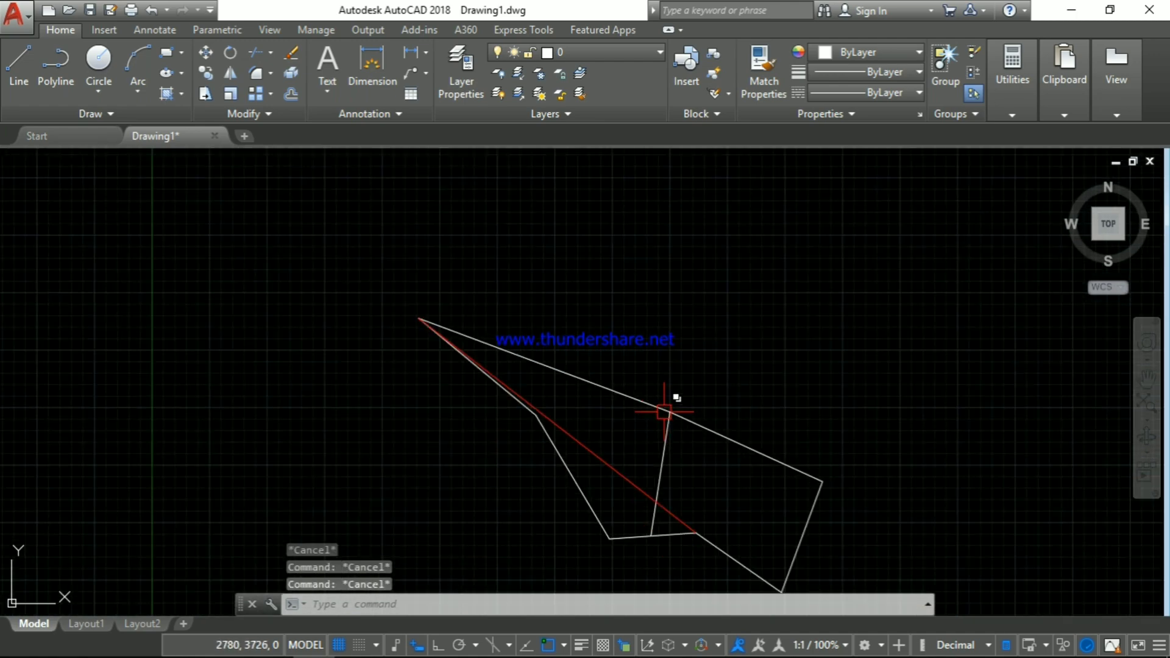
key(Return)
click(669, 412)
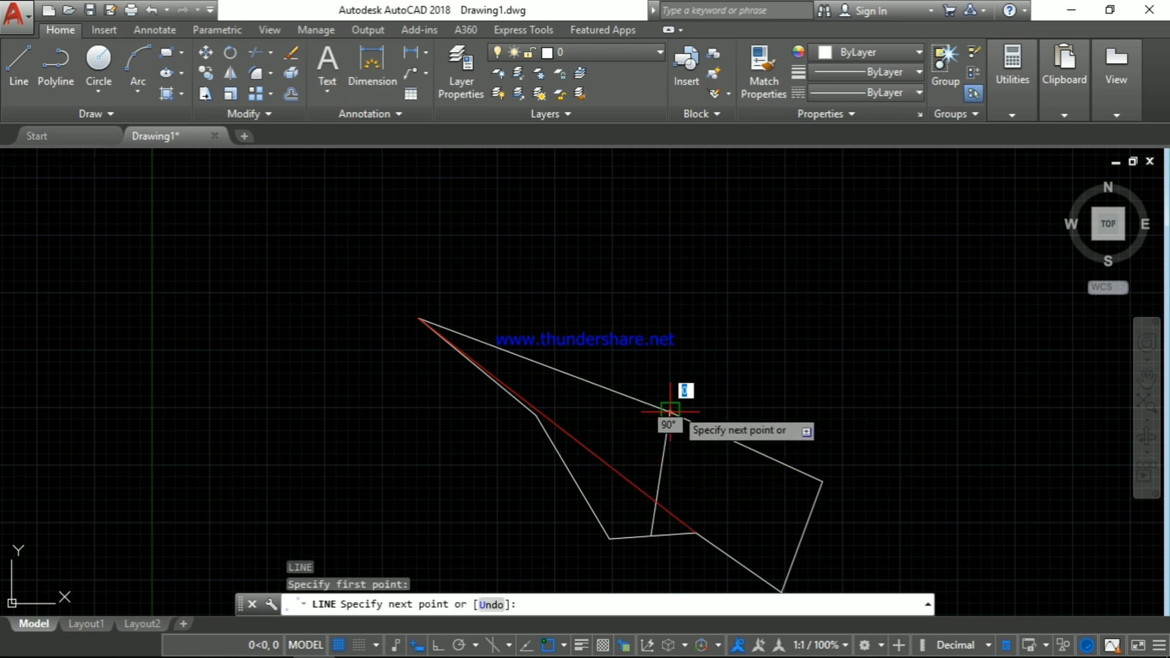
key(Escape)
key(Escape)
key(Escape)
key(Escape)
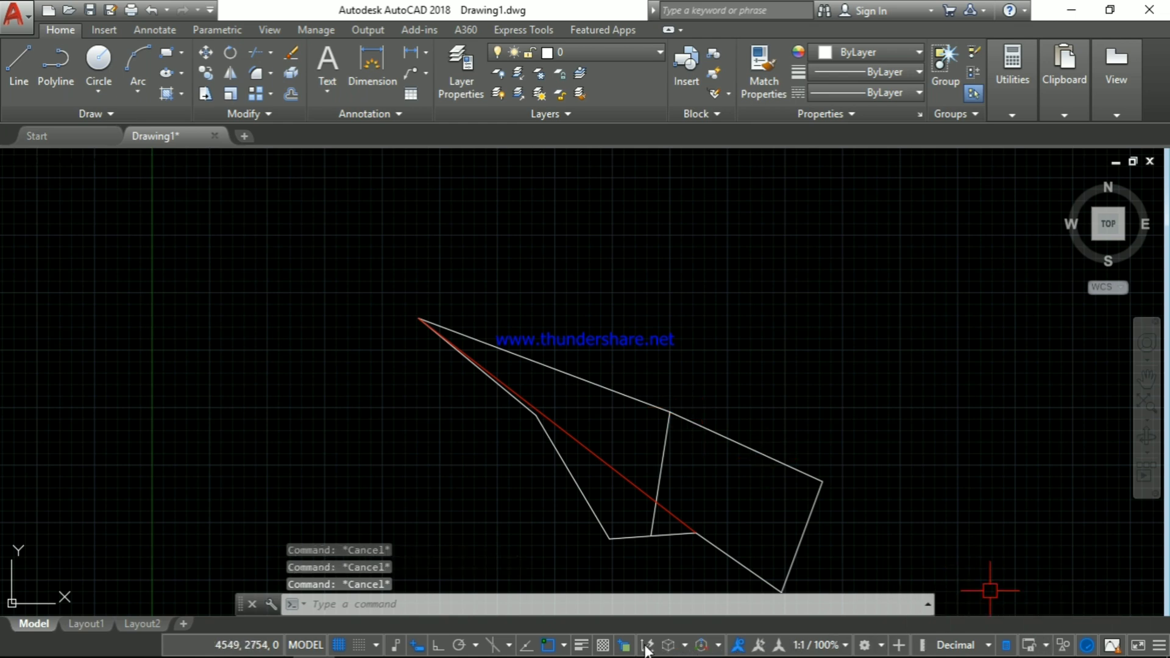
- Enable Perpendicular in the status-bar object snap modes list
click(564, 646)
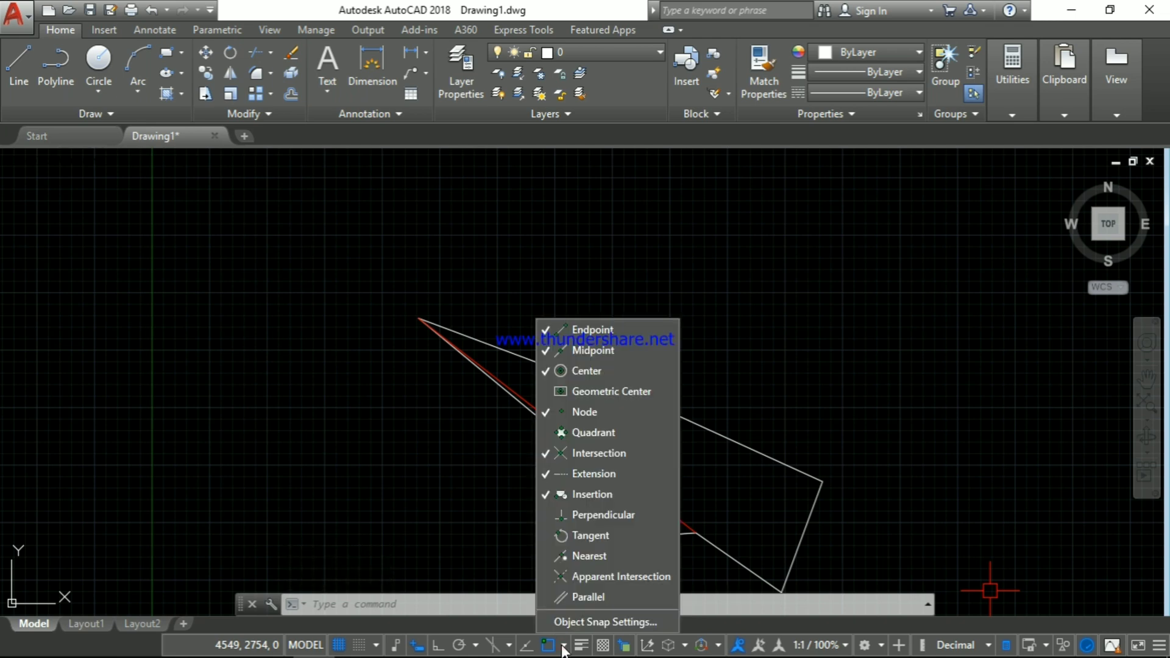
click(587, 512)
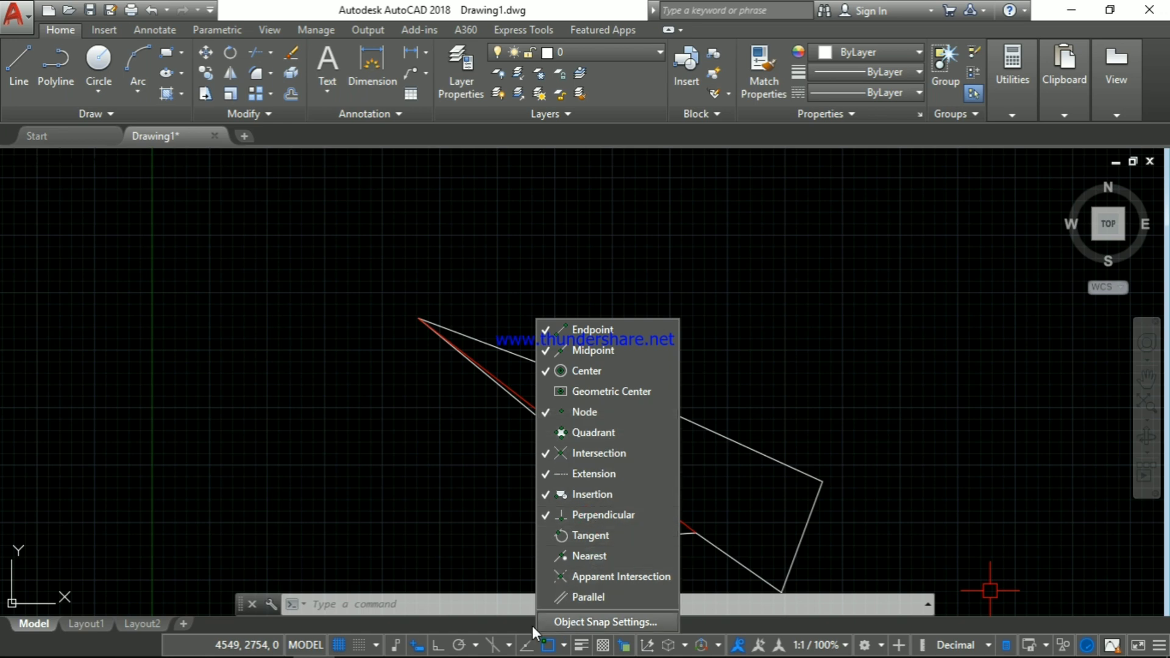
key(Escape)
key(Escape)
key(Escape)
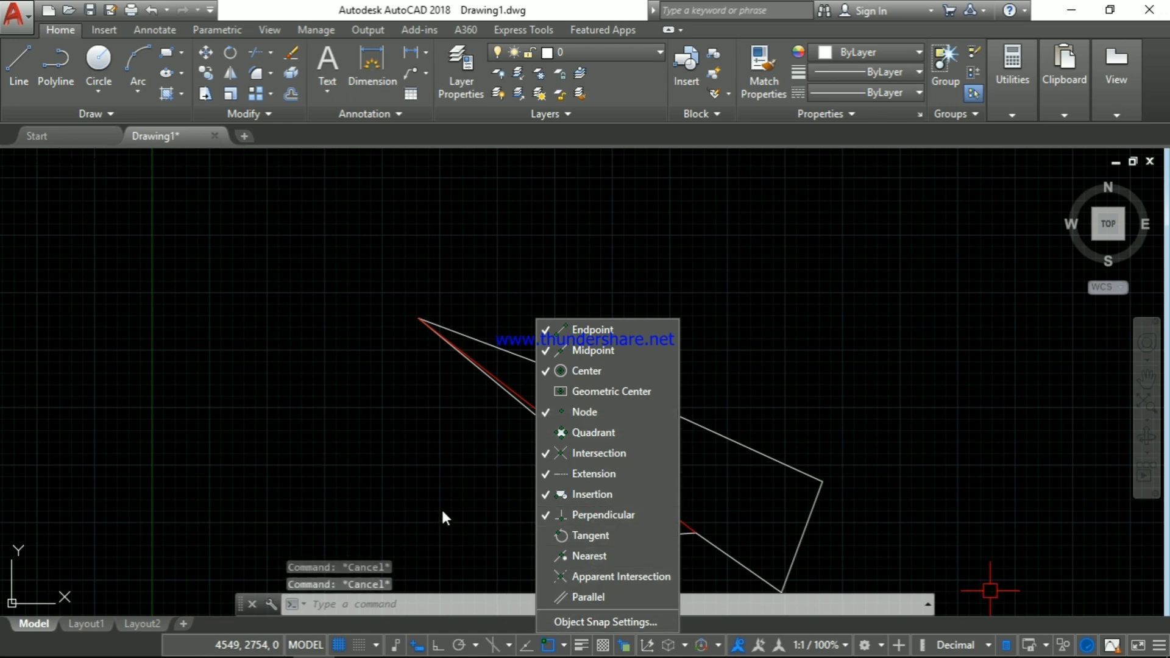
click(441, 510)
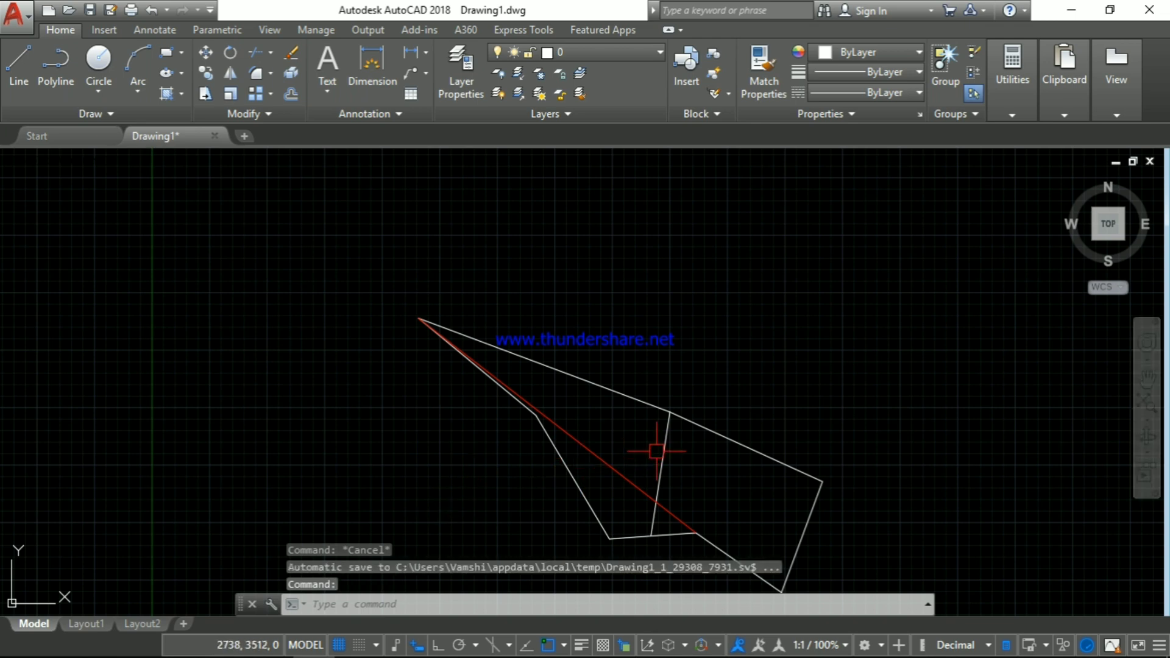
- Draw a 433-long line from the division line's upper end perpendicular to the red diagonal, then to its lower end
text(l)
key(Return)
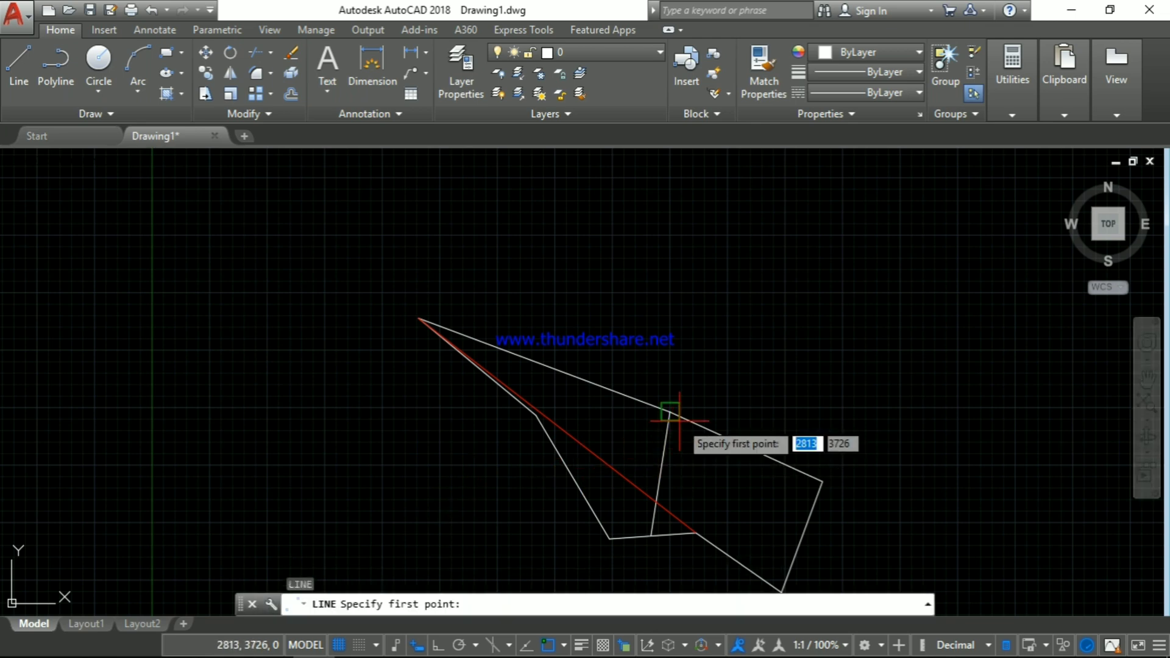
click(670, 412)
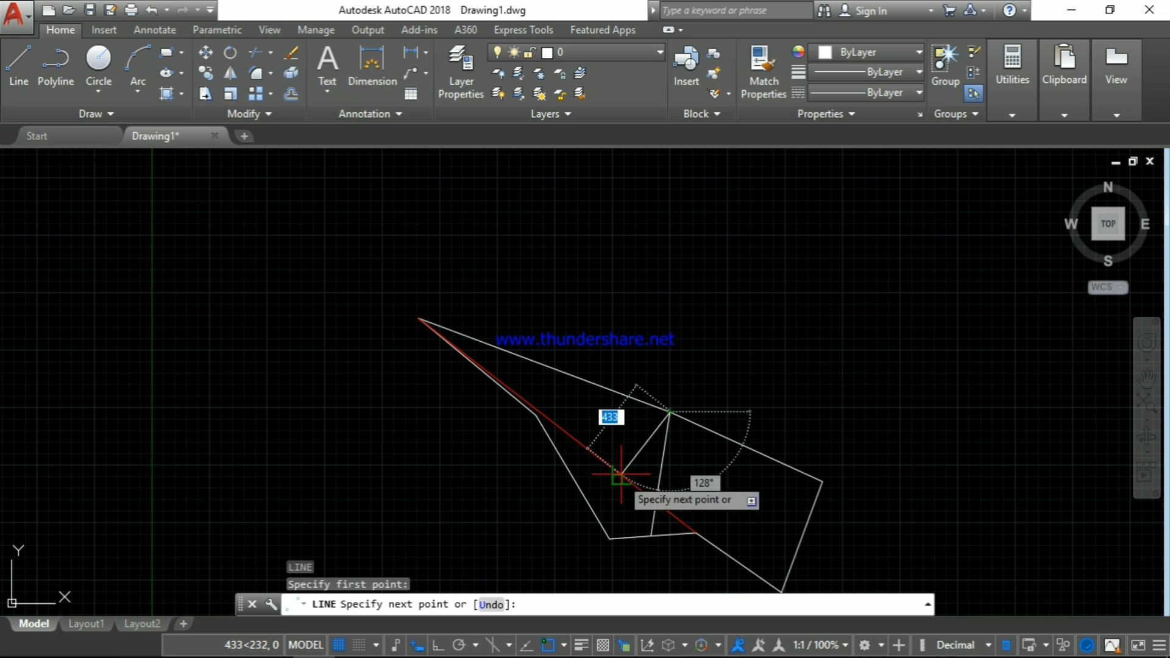
scroll(620, 474, up, 5)
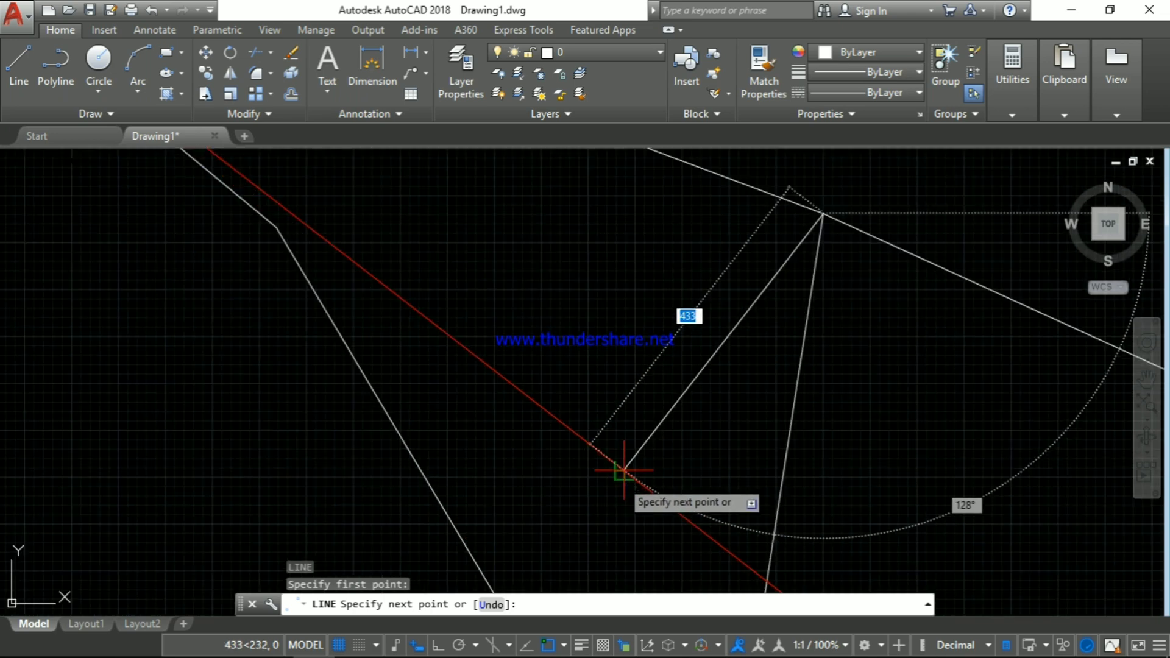
click(620, 474)
scroll(597, 420, down, 5)
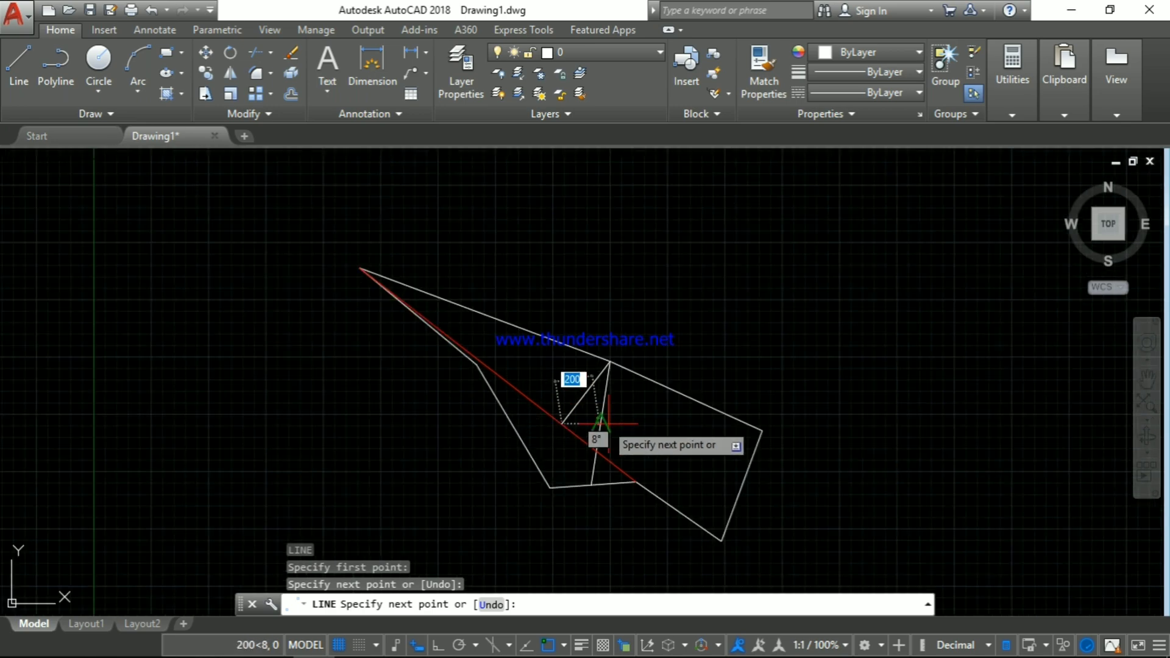
scroll(625, 467, up, 4)
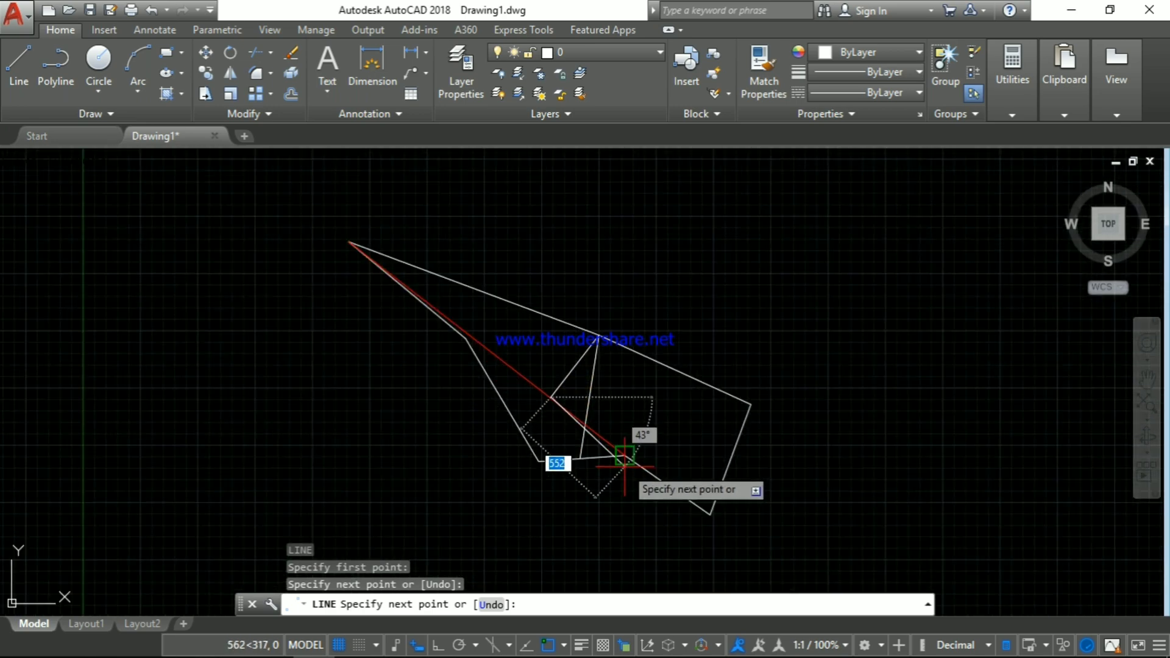
scroll(625, 466, up, 3)
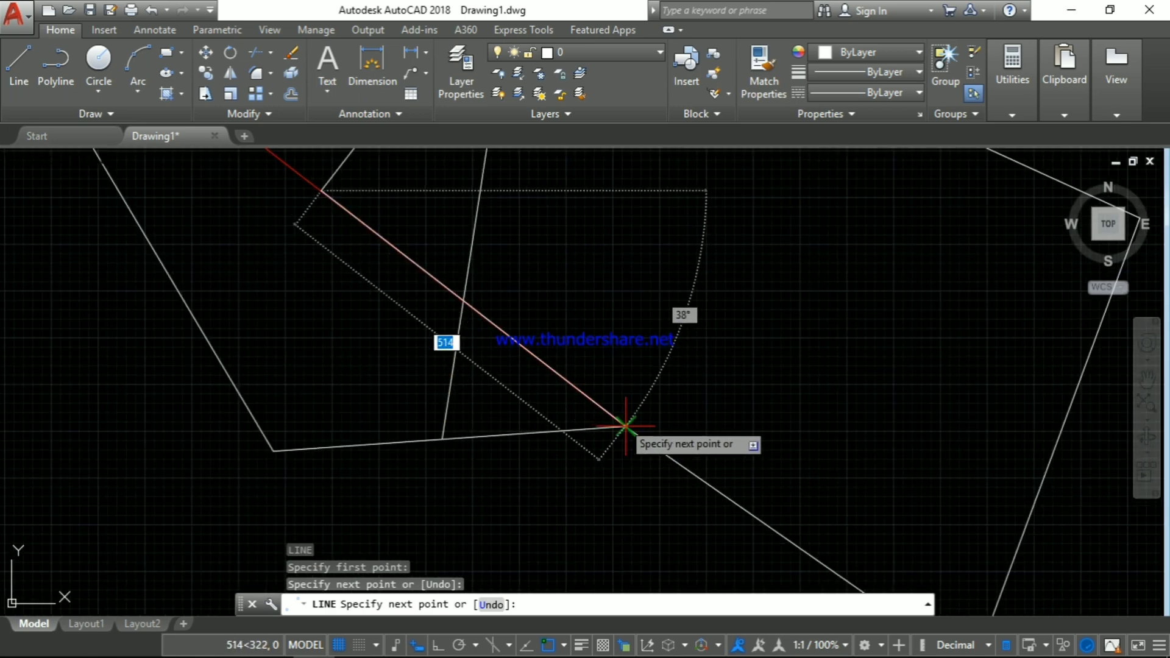
scroll(625, 425, down, 6)
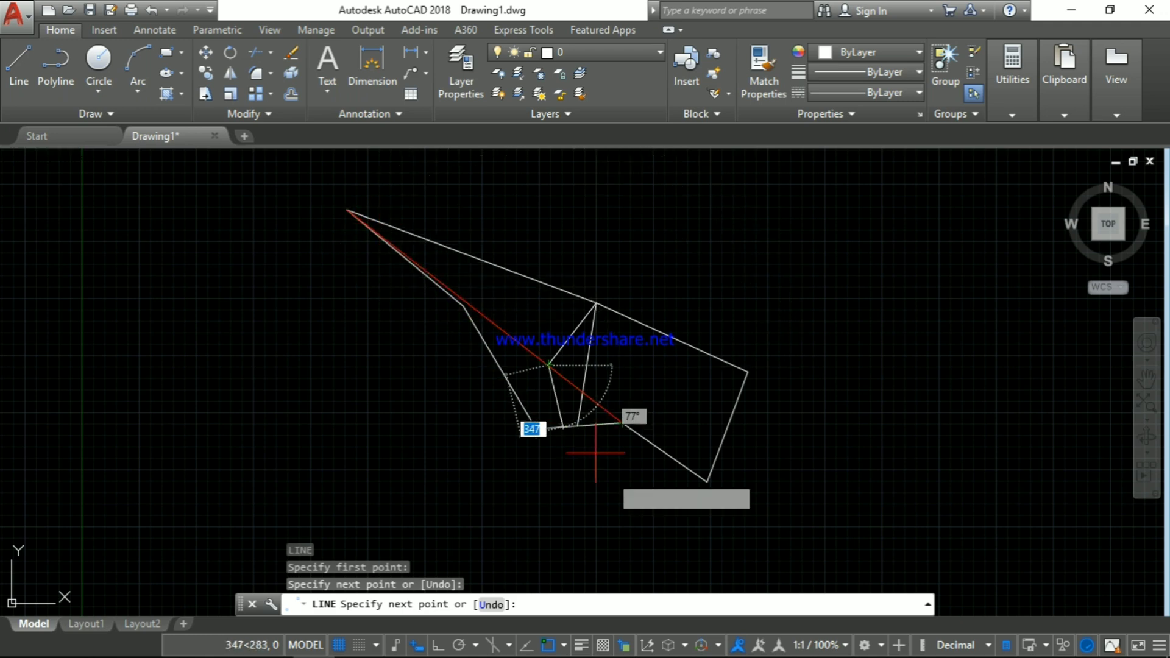
click(624, 424)
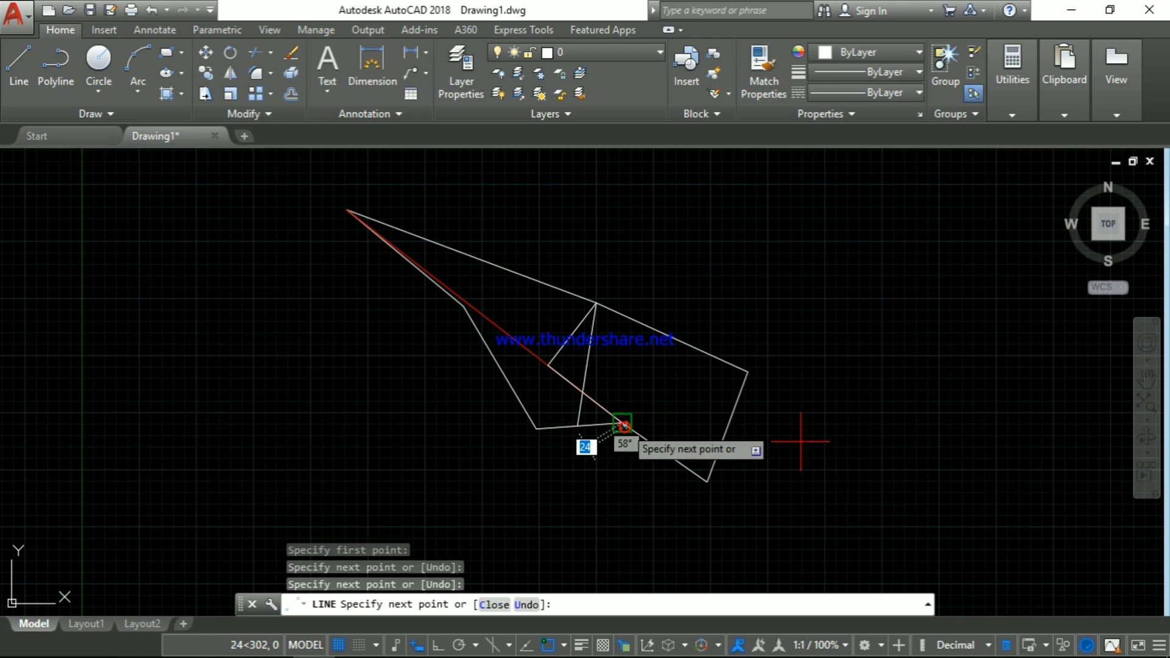
key(Escape)
key(Escape)
key(Escape)
key(Escape)
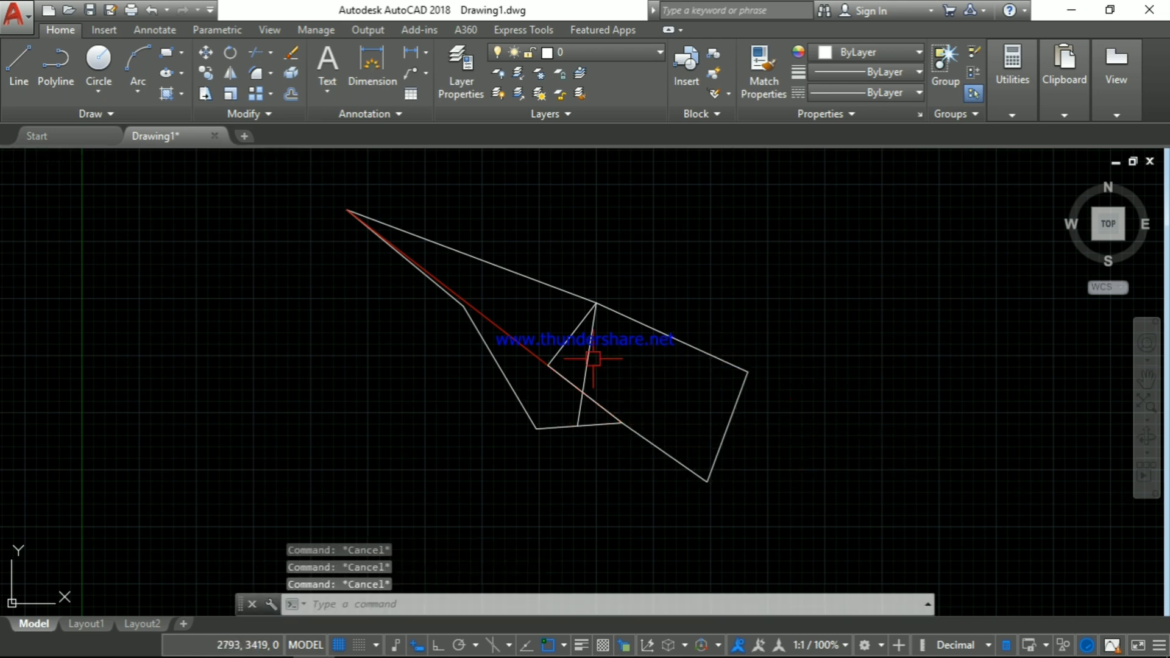
- List the selected interior line, confirming length 433 at an XY-plane angle of 232
click(567, 340)
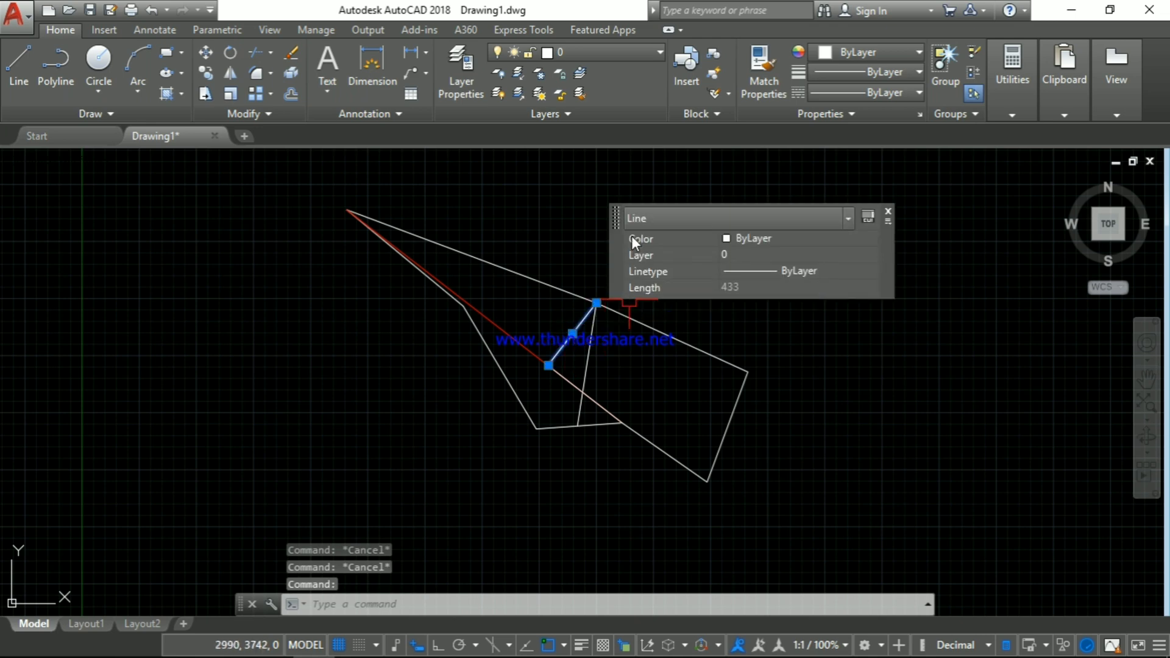
drag(620, 214, 745, 192)
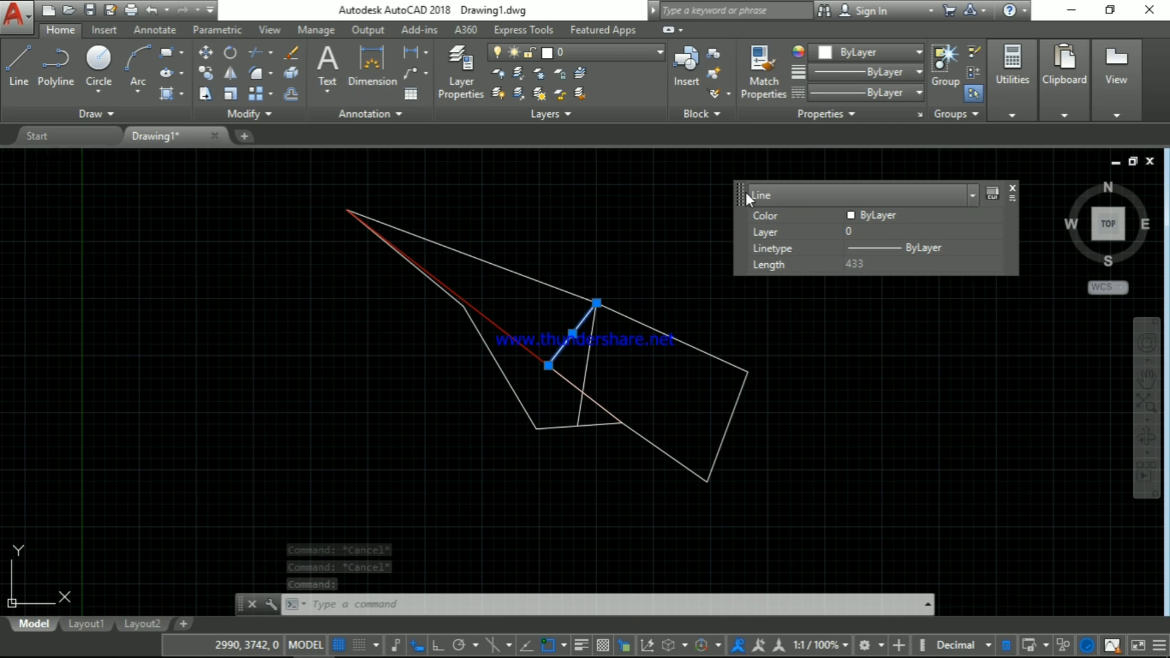
text(LIST)
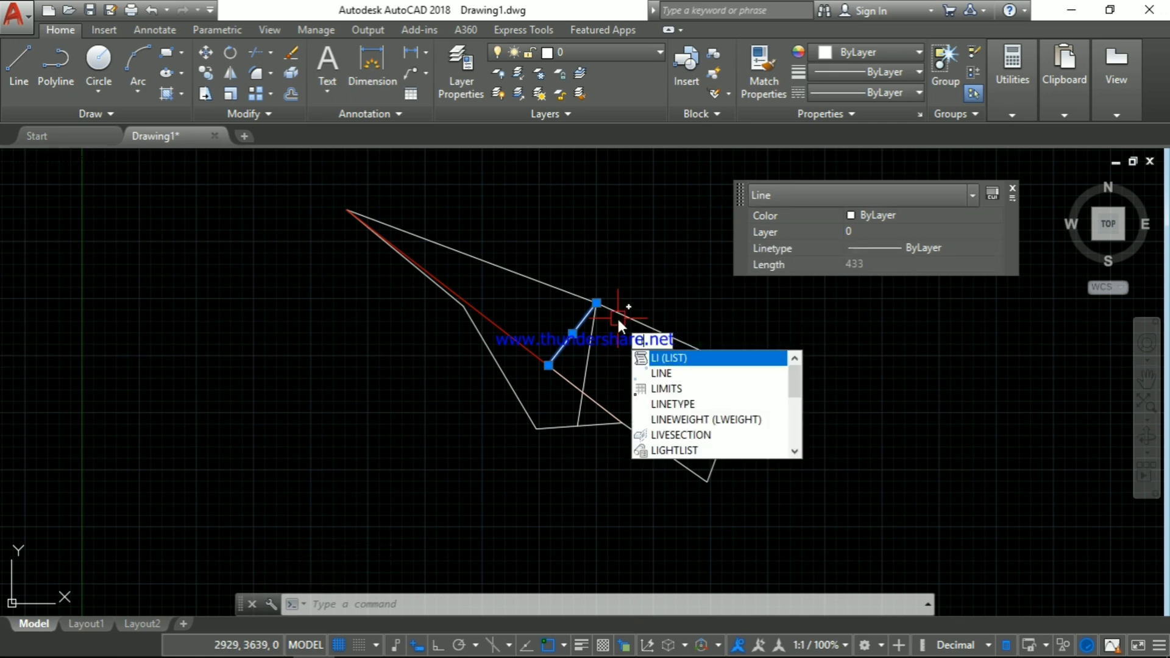
key(Return)
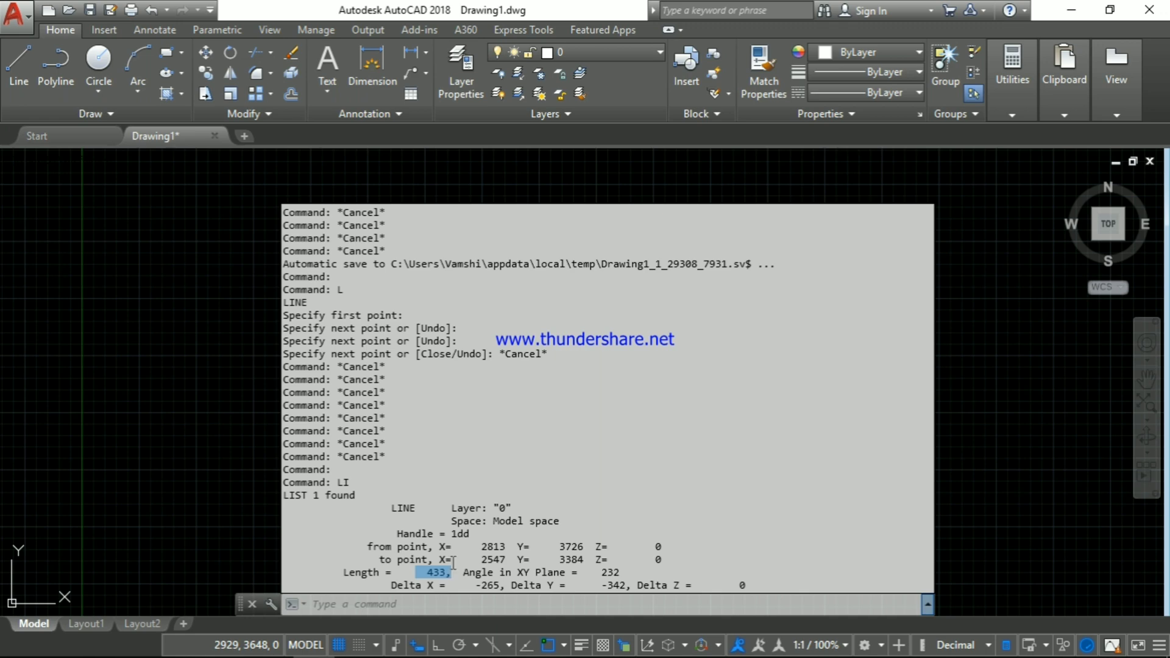
key(Escape)
key(Escape)
- Pick the white line over the red diagonal via selection cycling and list it: length 514 at 322°
scroll(587, 383, up, 2)
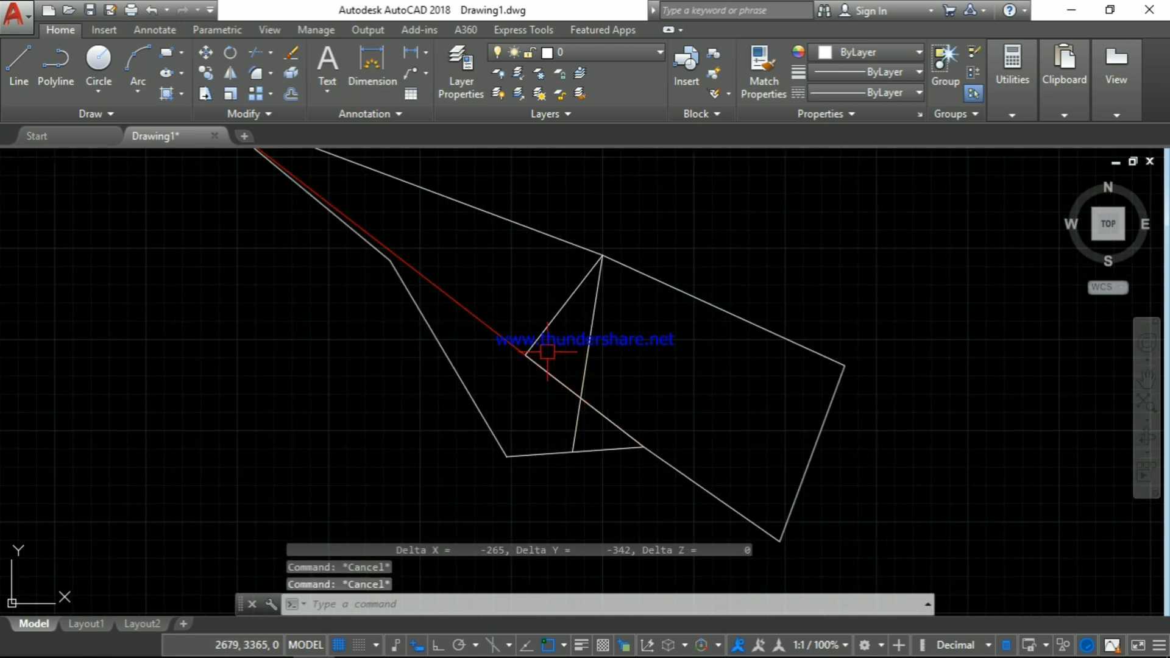
click(556, 382)
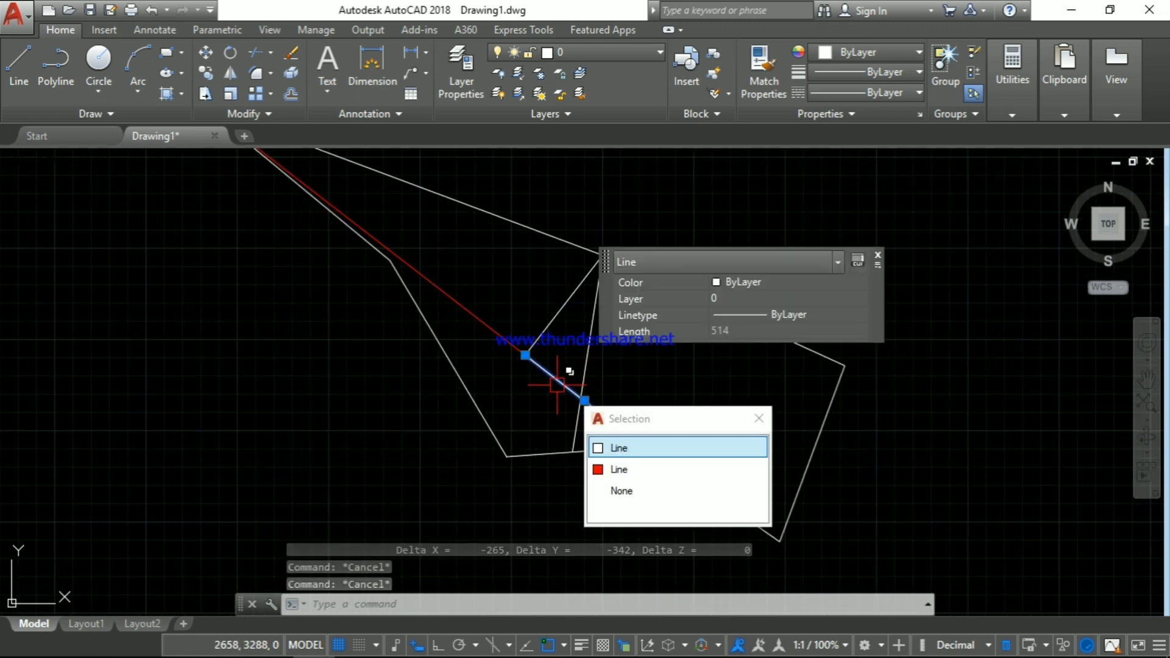
click(629, 449)
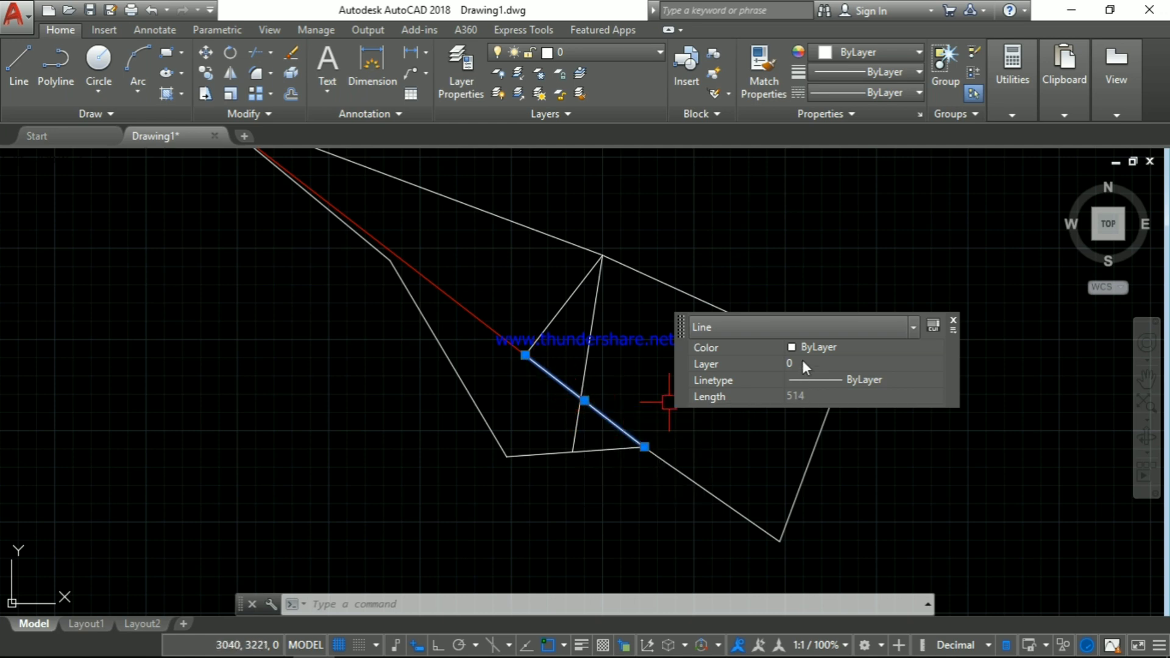
drag(686, 331, 843, 293)
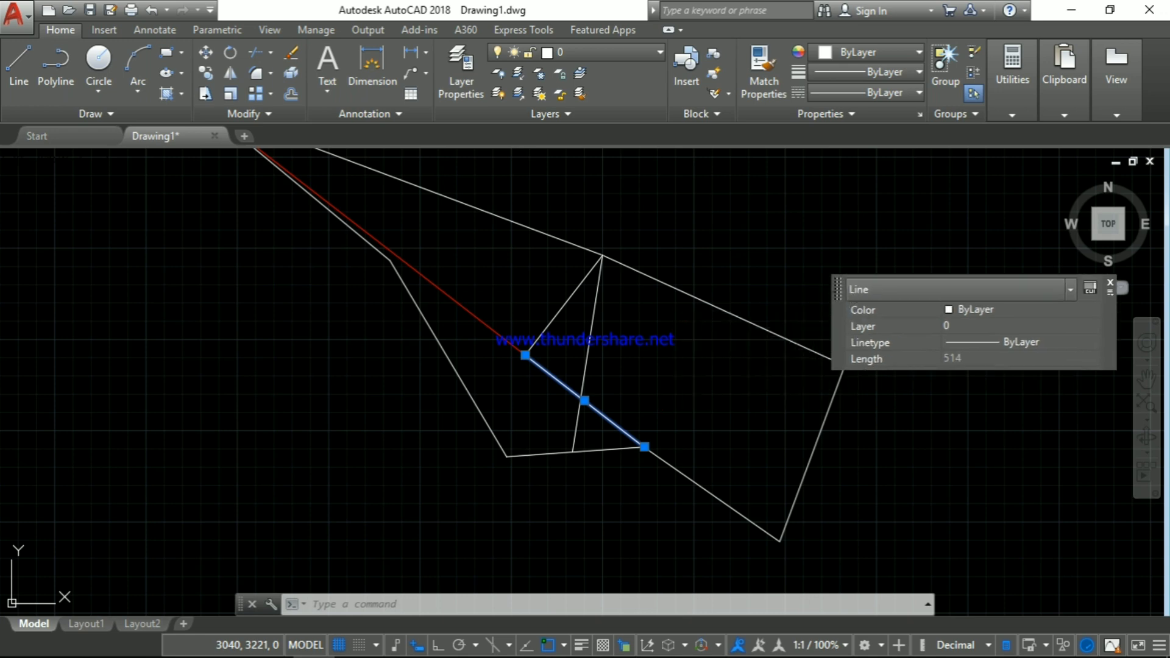
text(li)
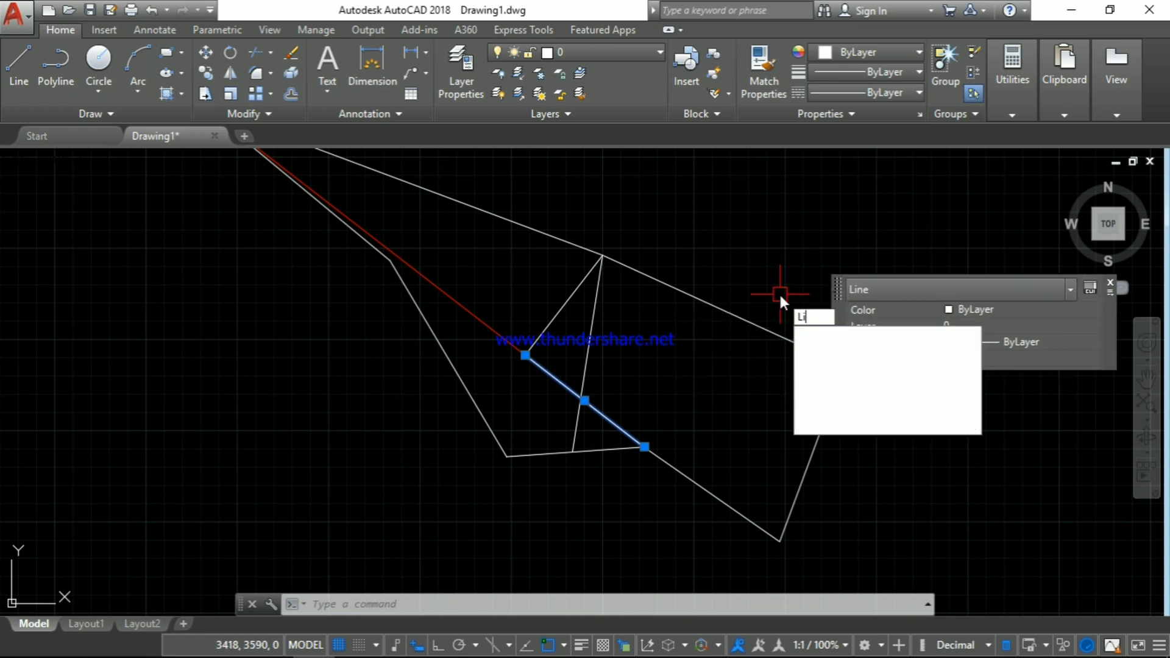
key(Return)
key(Escape)
key(Escape)
text(li)
key(Return)
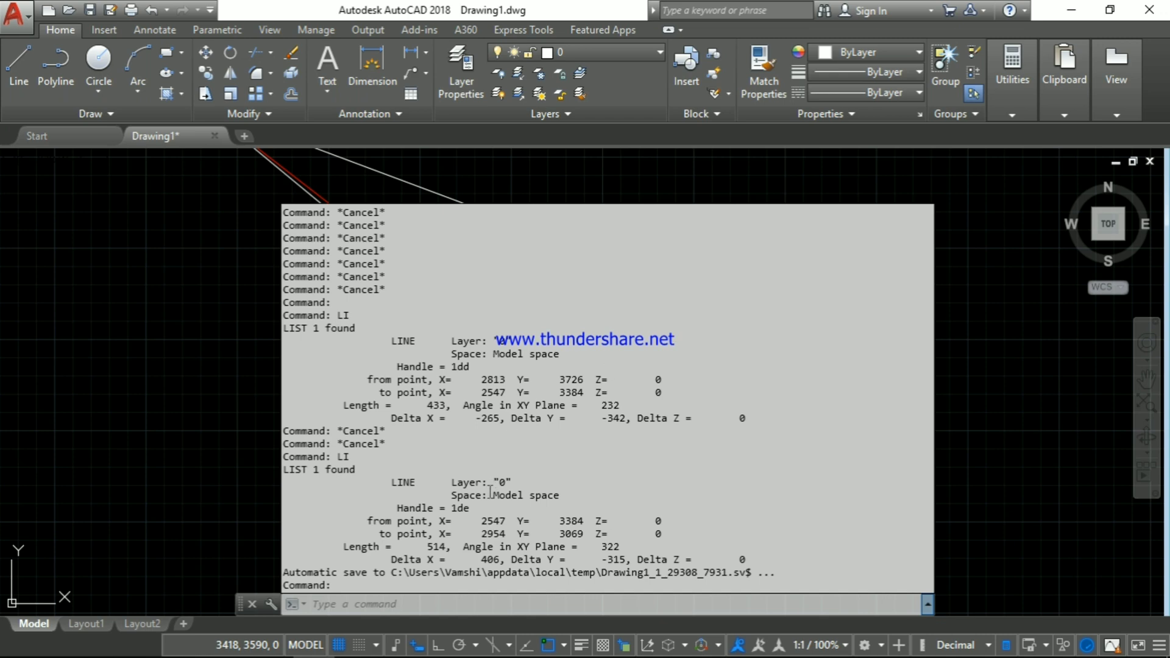
key(Escape)
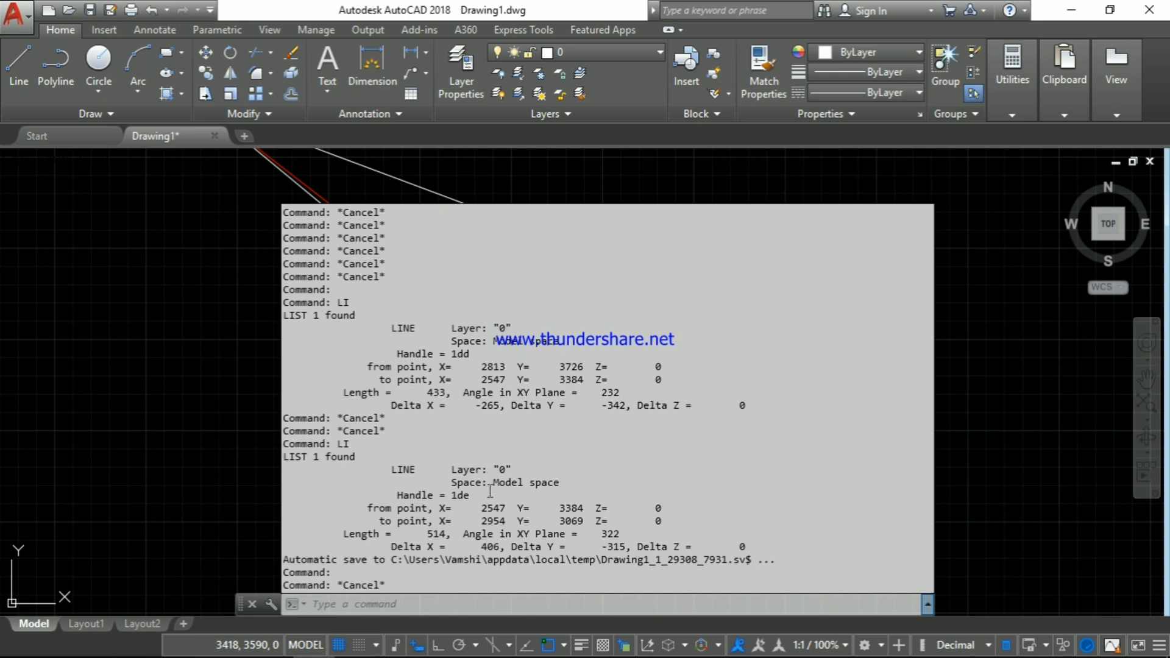
key(Escape)
key(Escape)
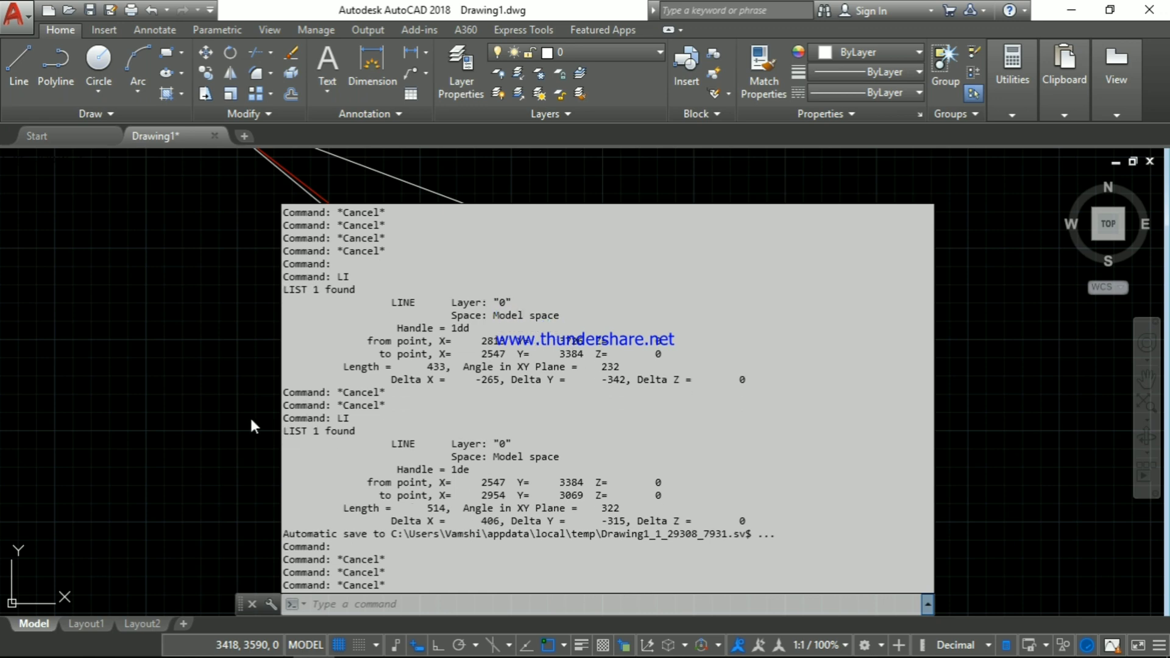
click(221, 427)
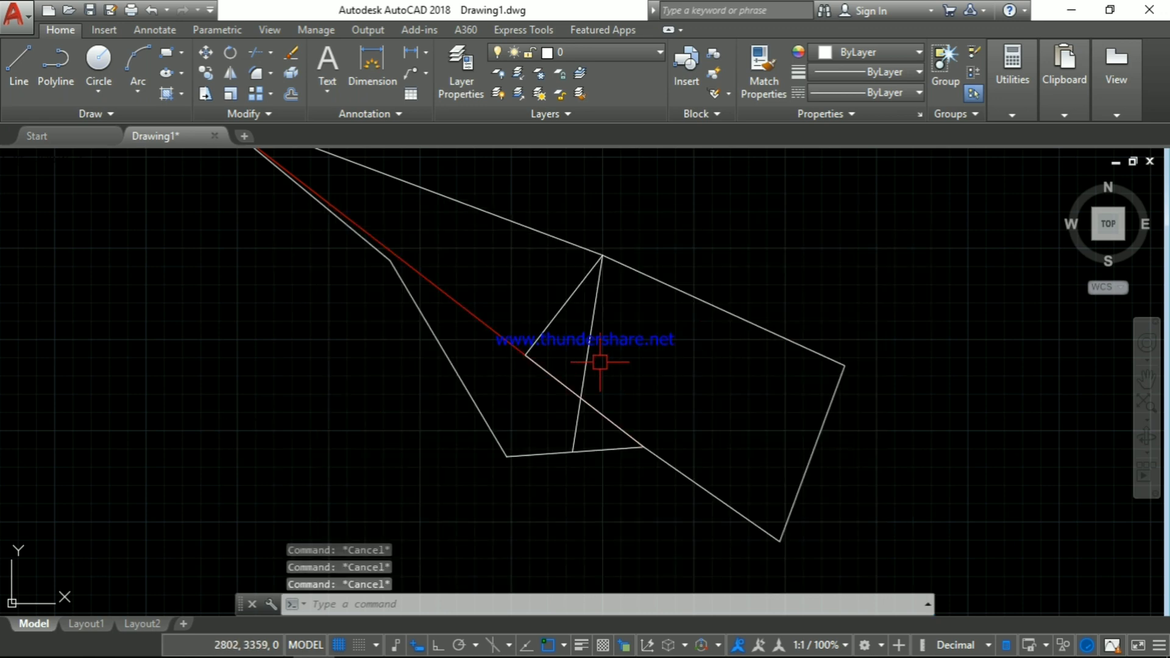
- Erase the 514-long white overlapping line and the short 433-long connecting line
click(549, 377)
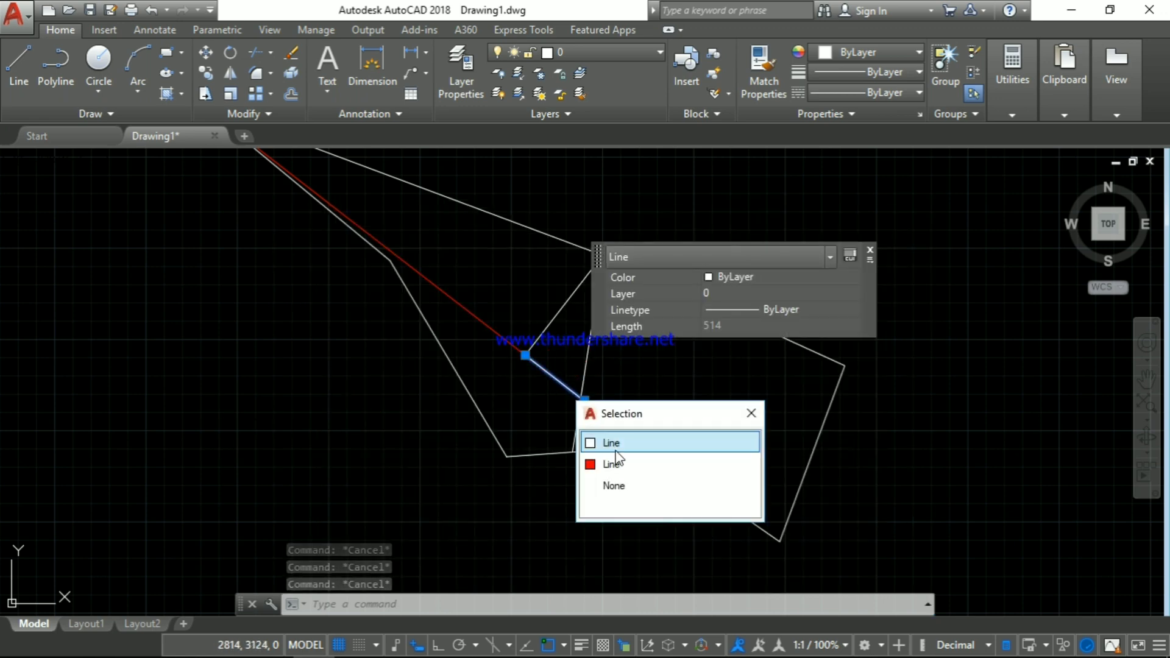
click(674, 445)
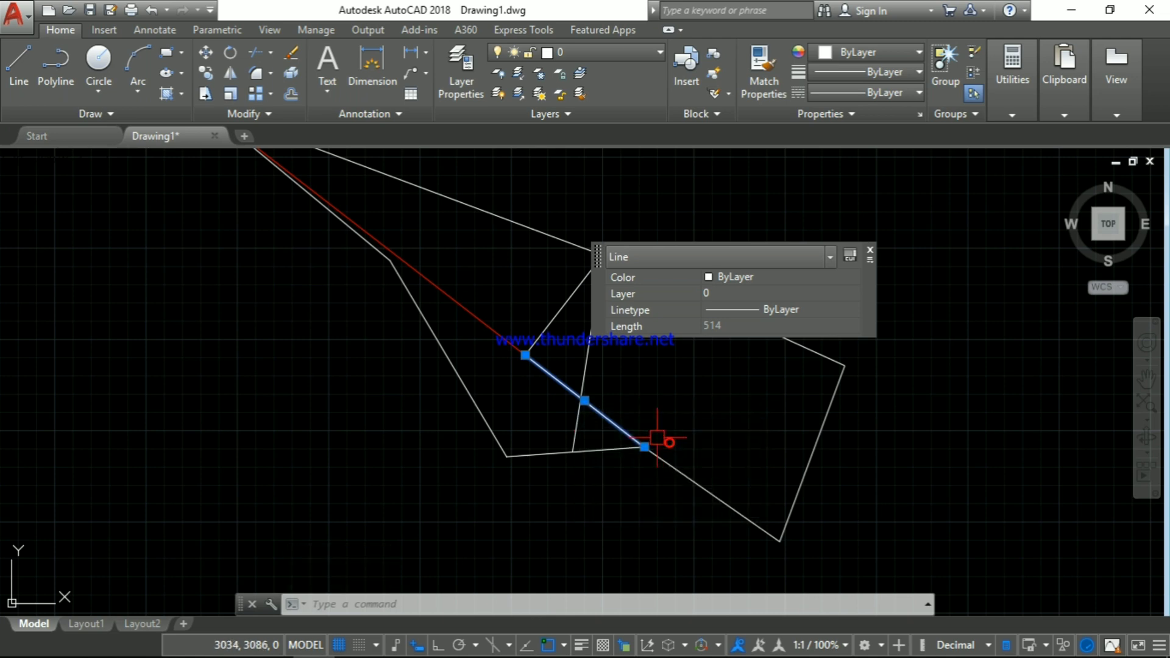
key(Delete)
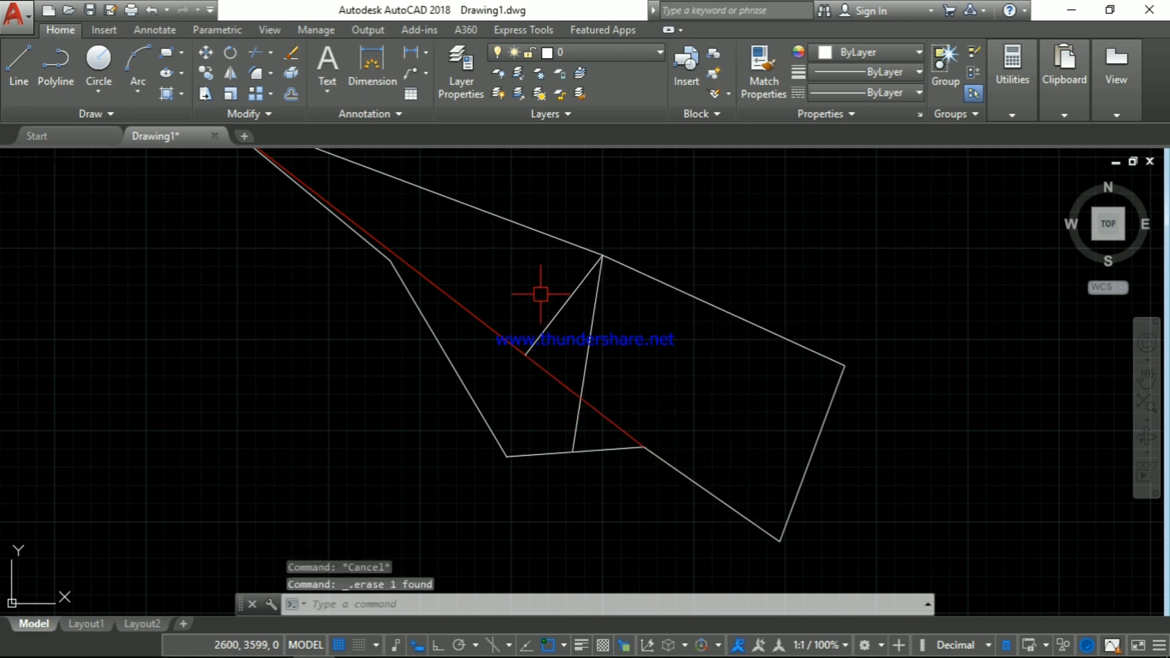
click(564, 305)
key(Delete)
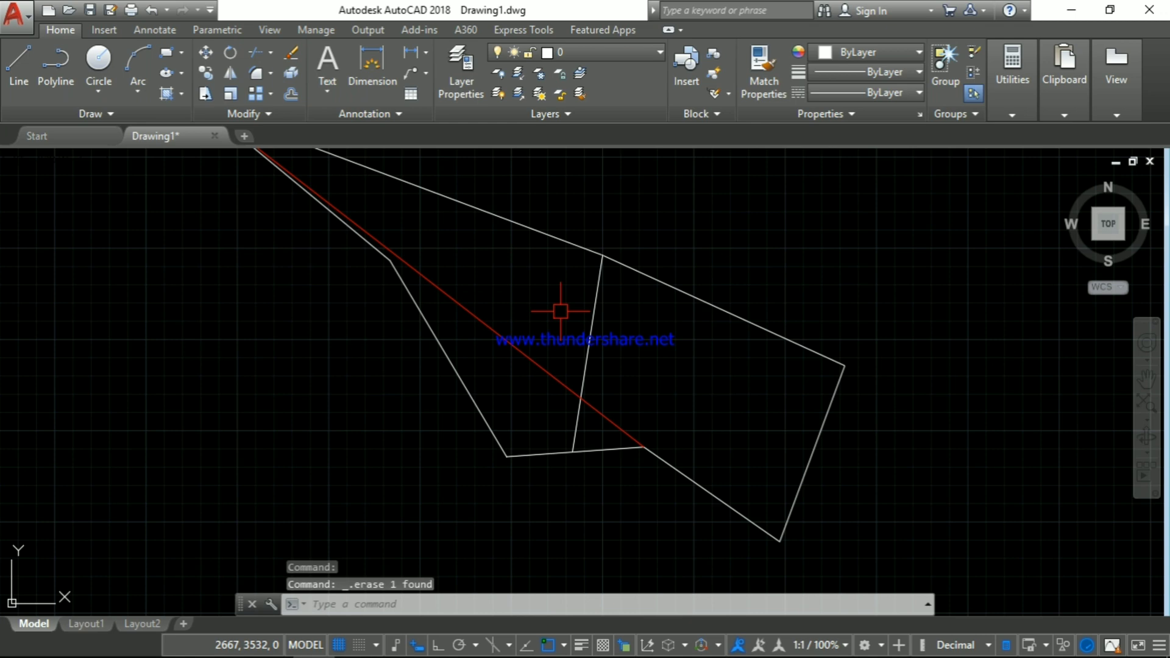
scroll(570, 326, down, 2)
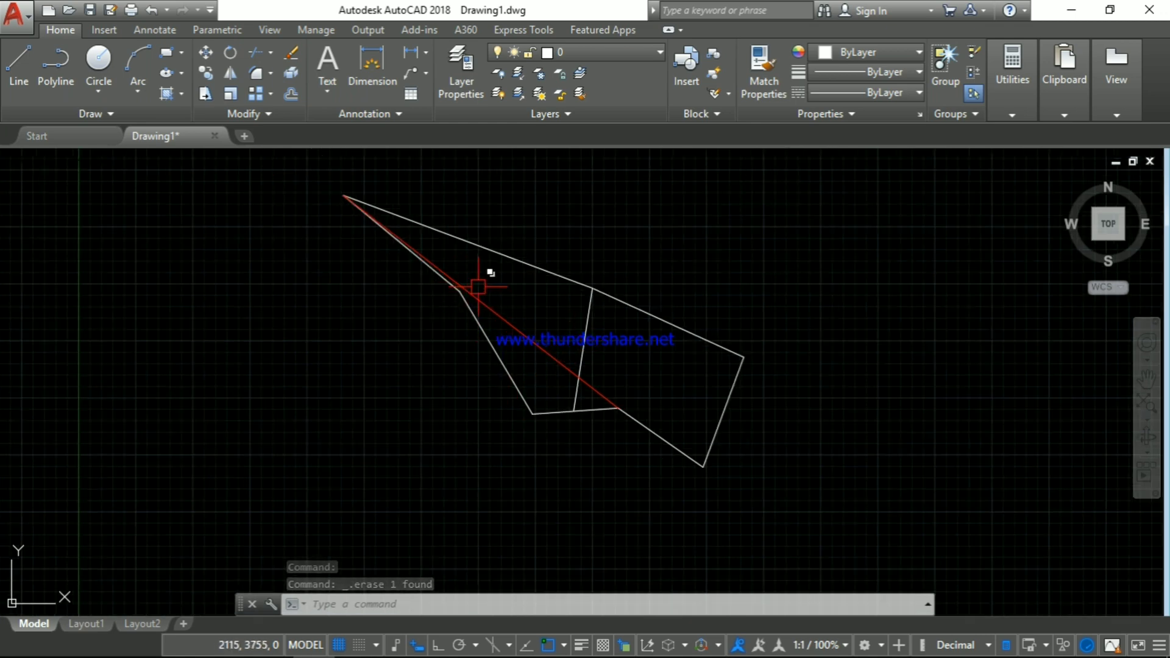
scroll(572, 422, up, 8)
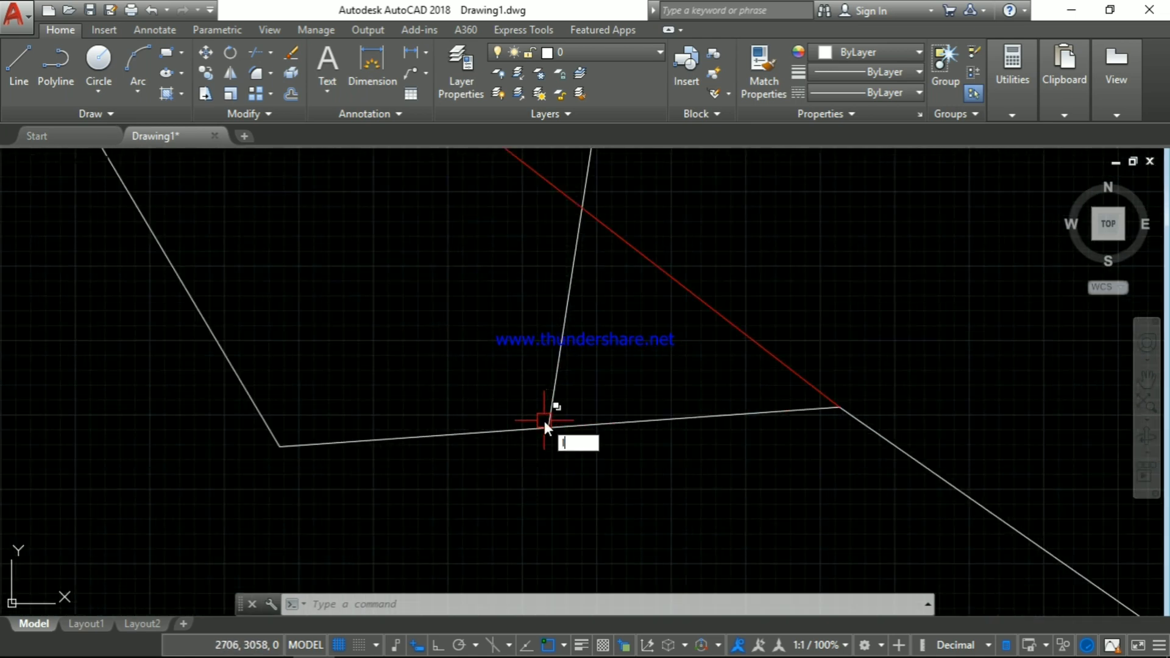
- Draw lines from the divider's base to the red diagonal, then to its bottom-boundary intersection
key(Return)
click(548, 427)
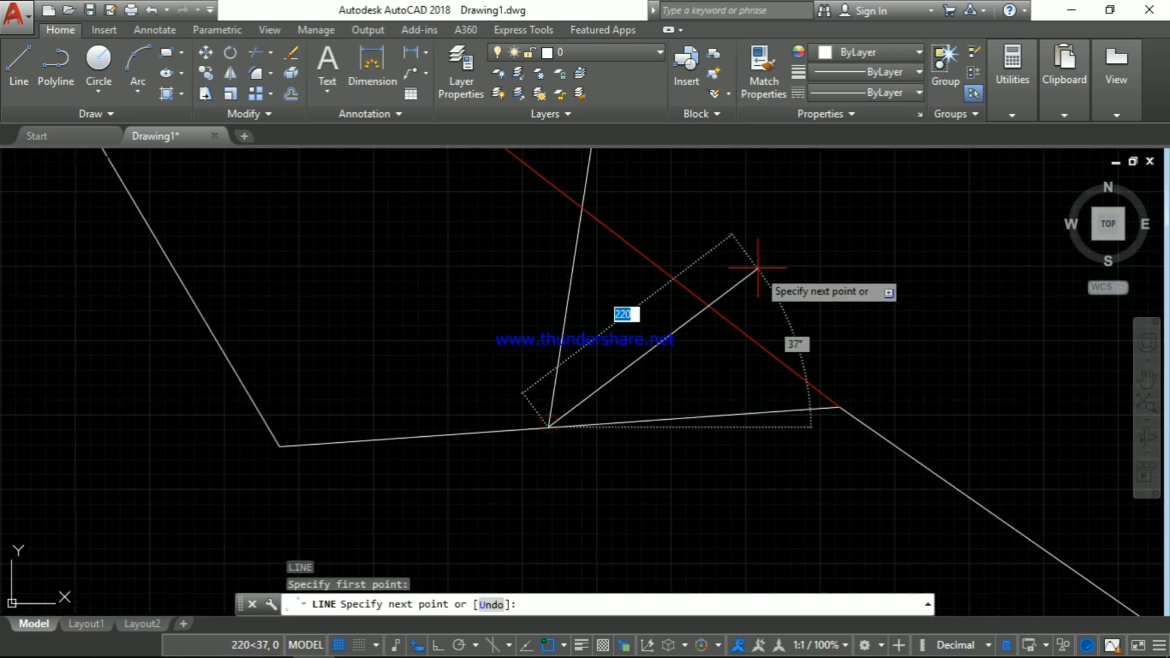
click(667, 274)
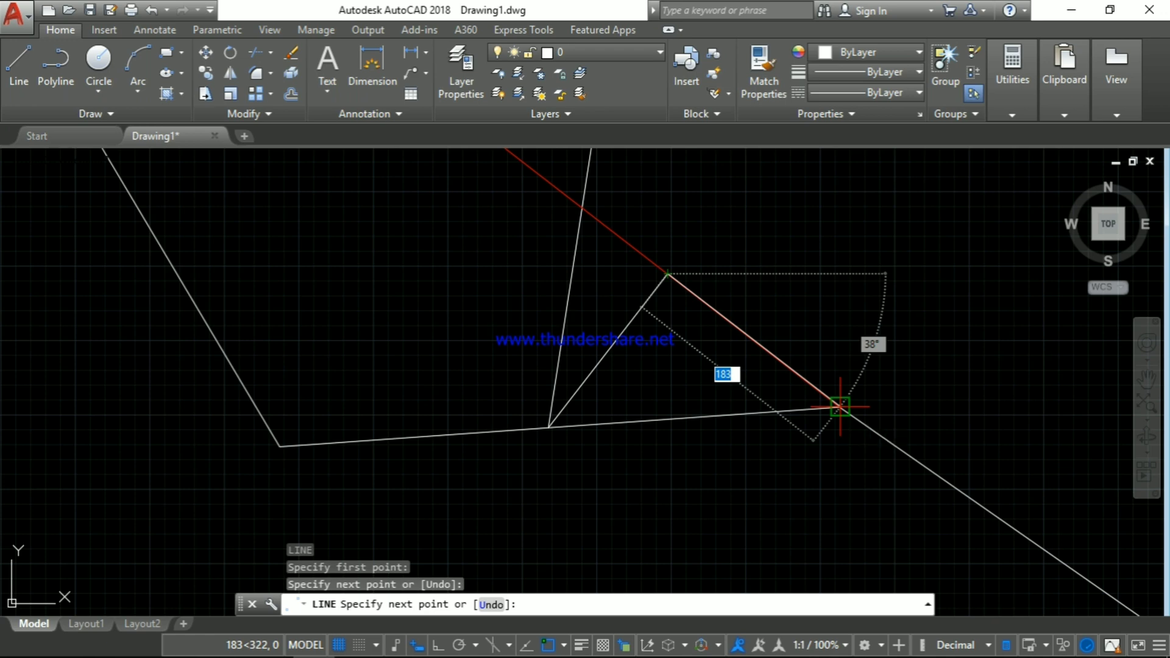
scroll(840, 406, down, 5)
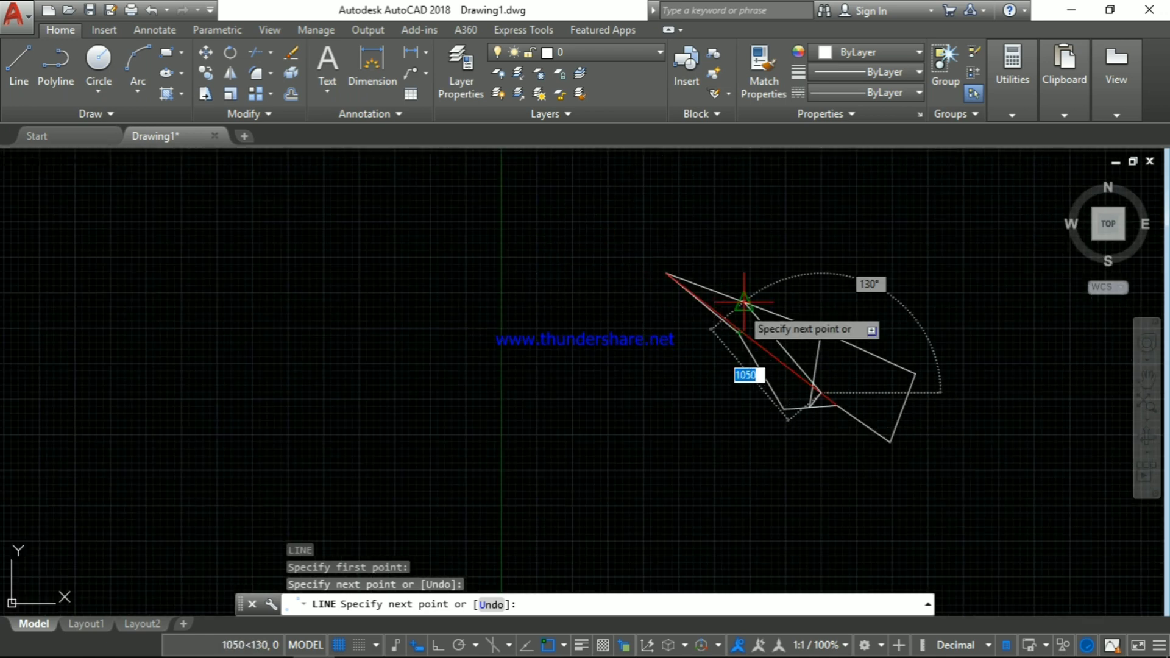
scroll(890, 442, down, 2)
scroll(881, 438, up, 4)
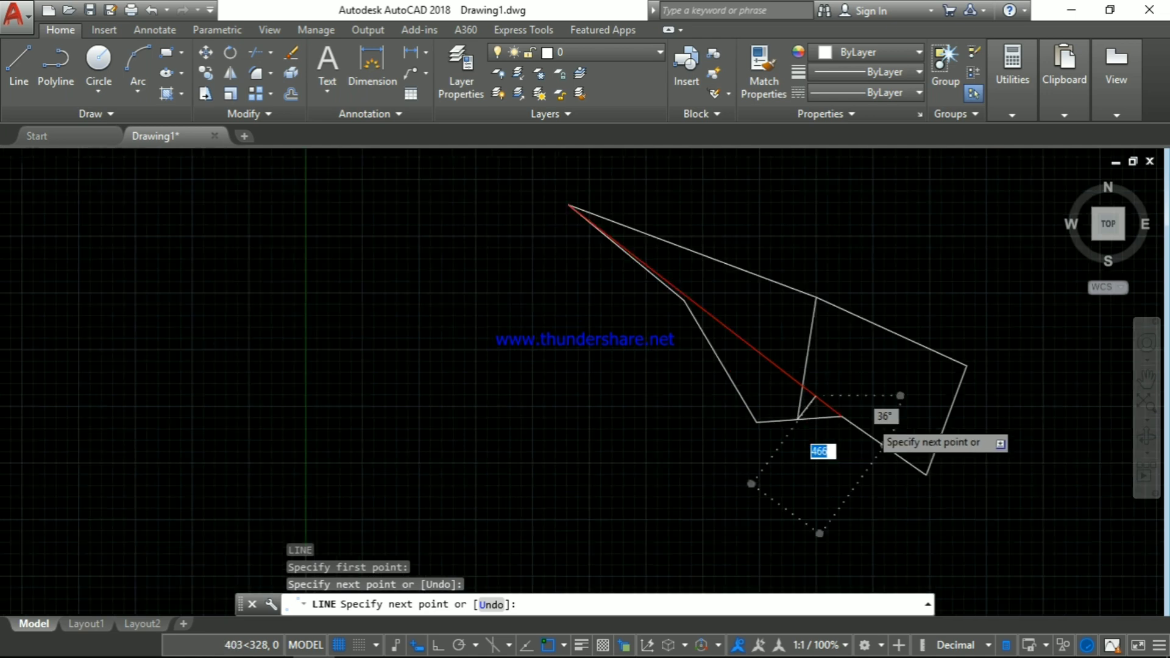
scroll(854, 415, up, 3)
scroll(835, 428, up, 3)
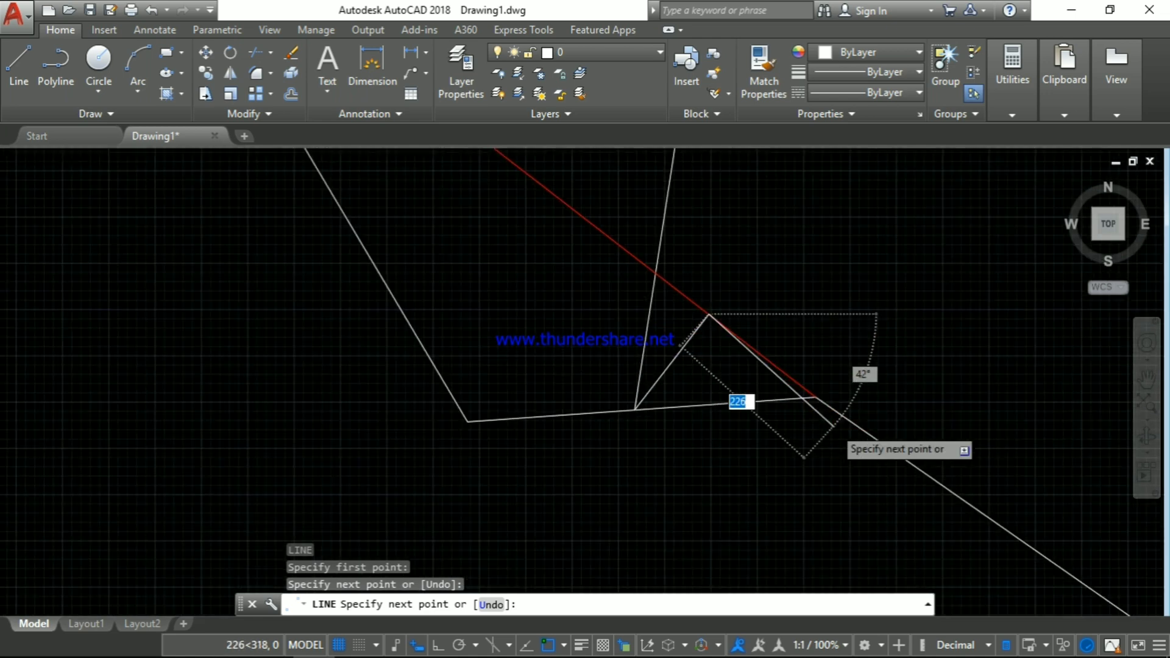
scroll(833, 426, up, 2)
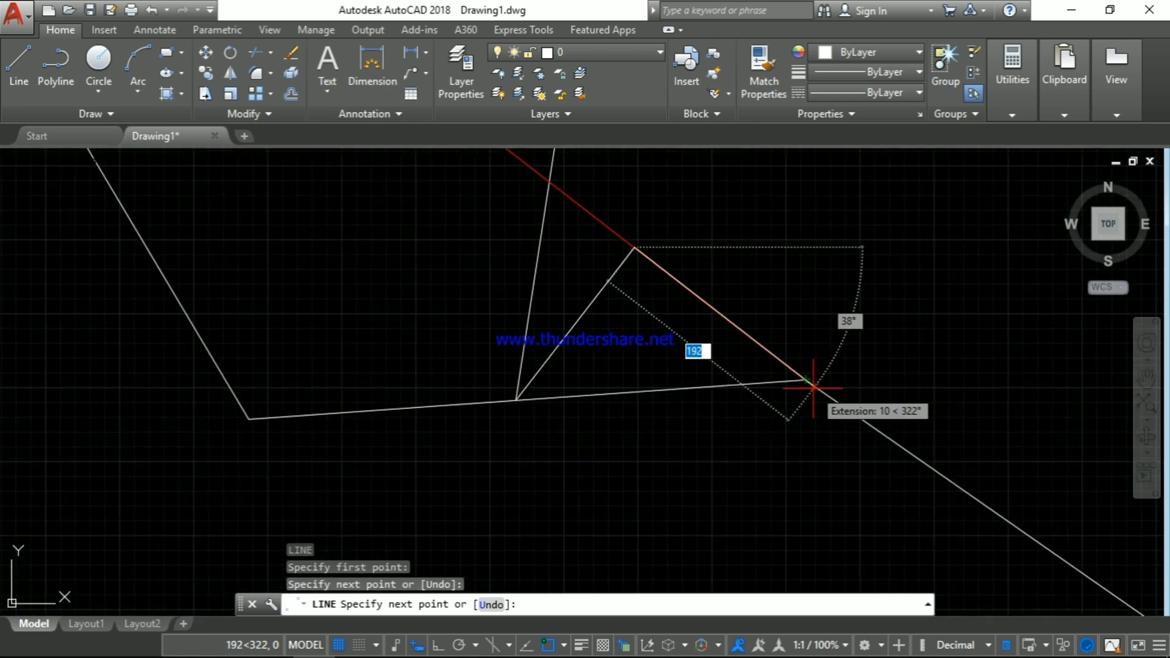
click(807, 382)
key(Escape)
key(Escape)
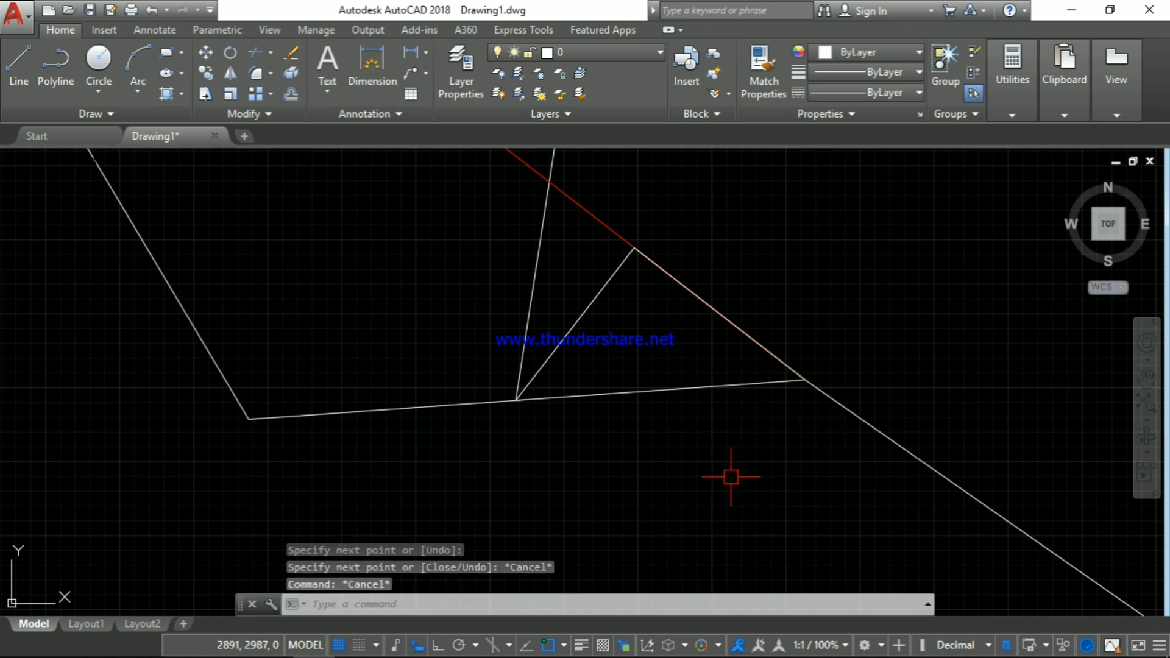
key(Escape)
key(Escape)
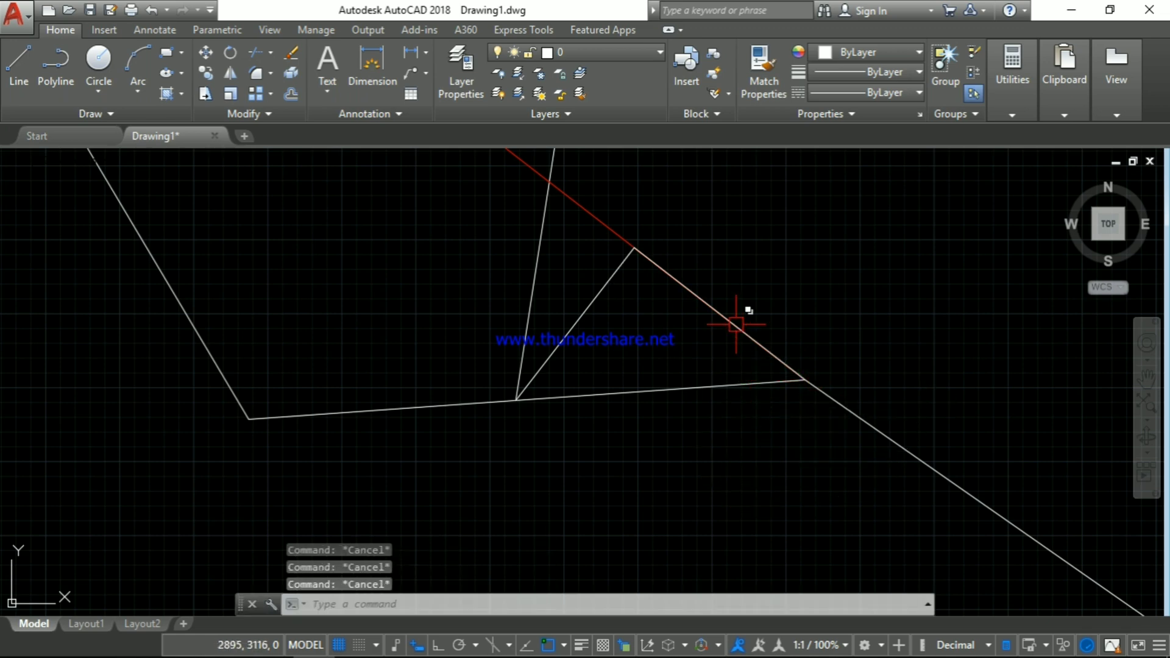
- Read the new lines' lengths (183 and 163) and erase the 163-long line
click(736, 323)
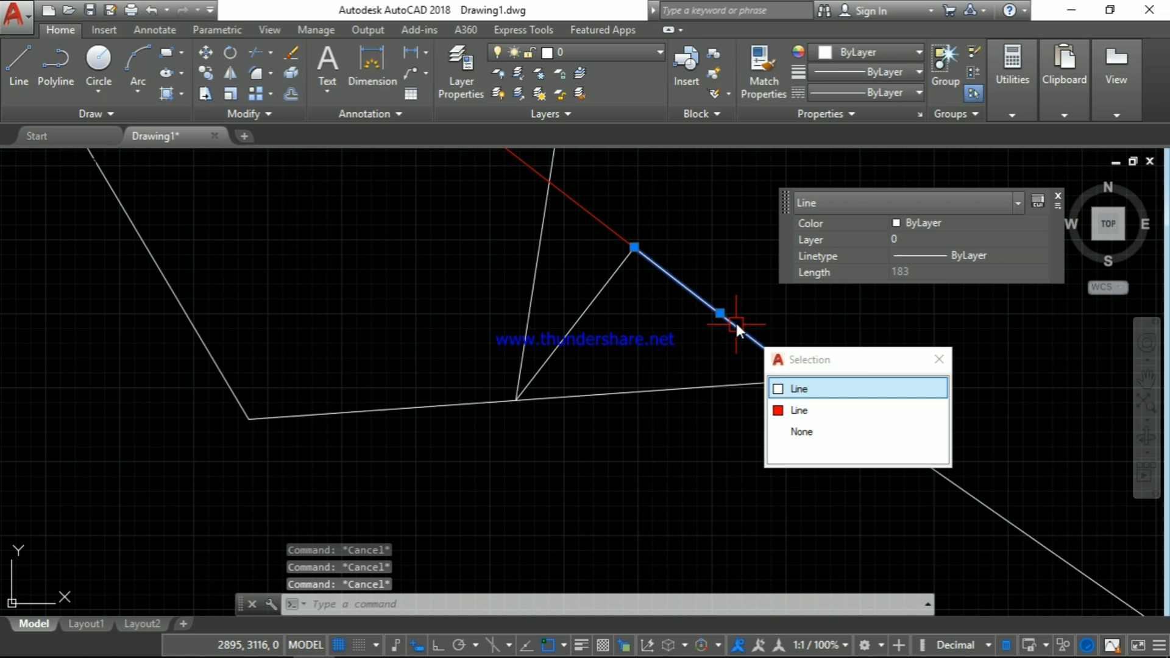
click(826, 390)
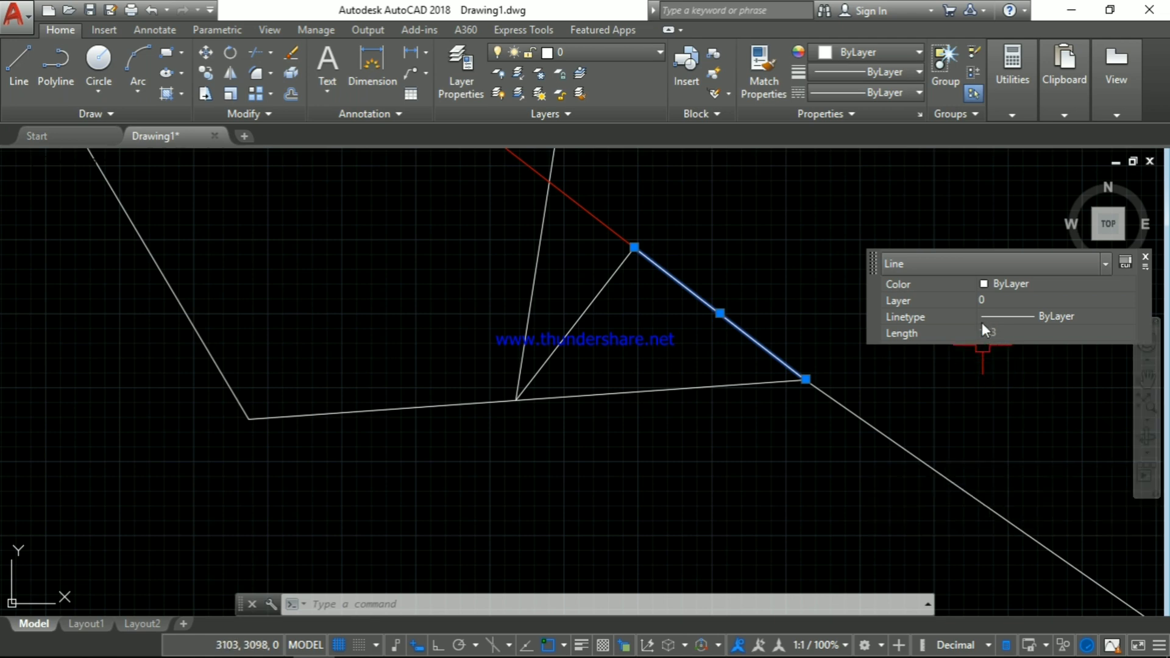
key(Escape)
key(Escape)
click(621, 284)
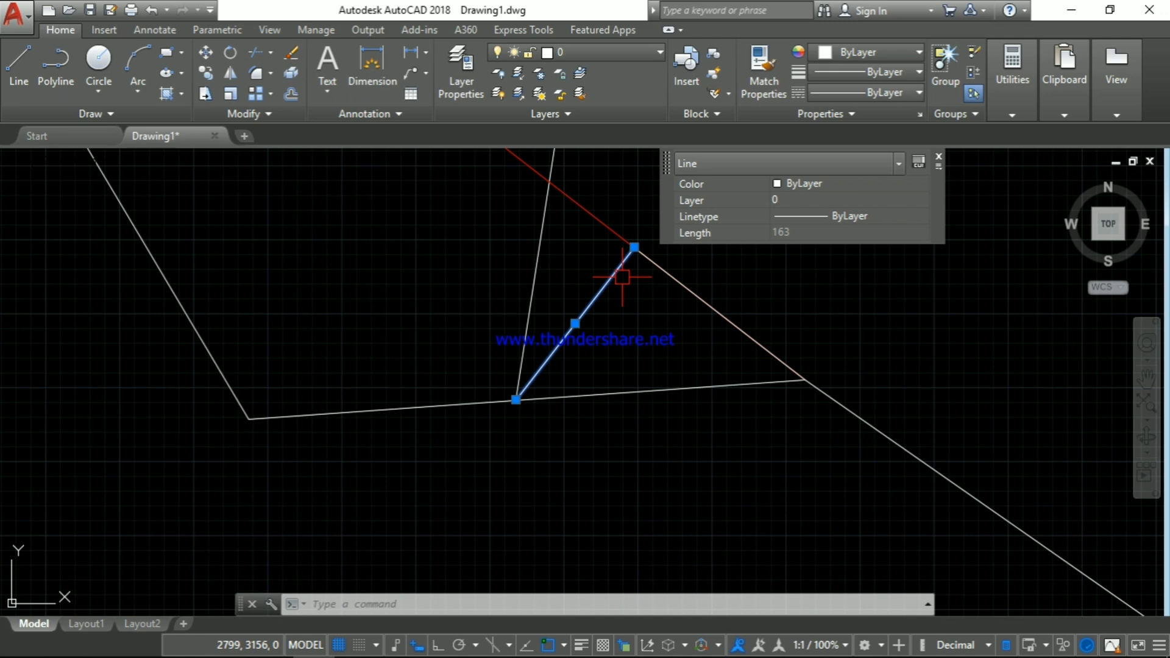
key(Escape)
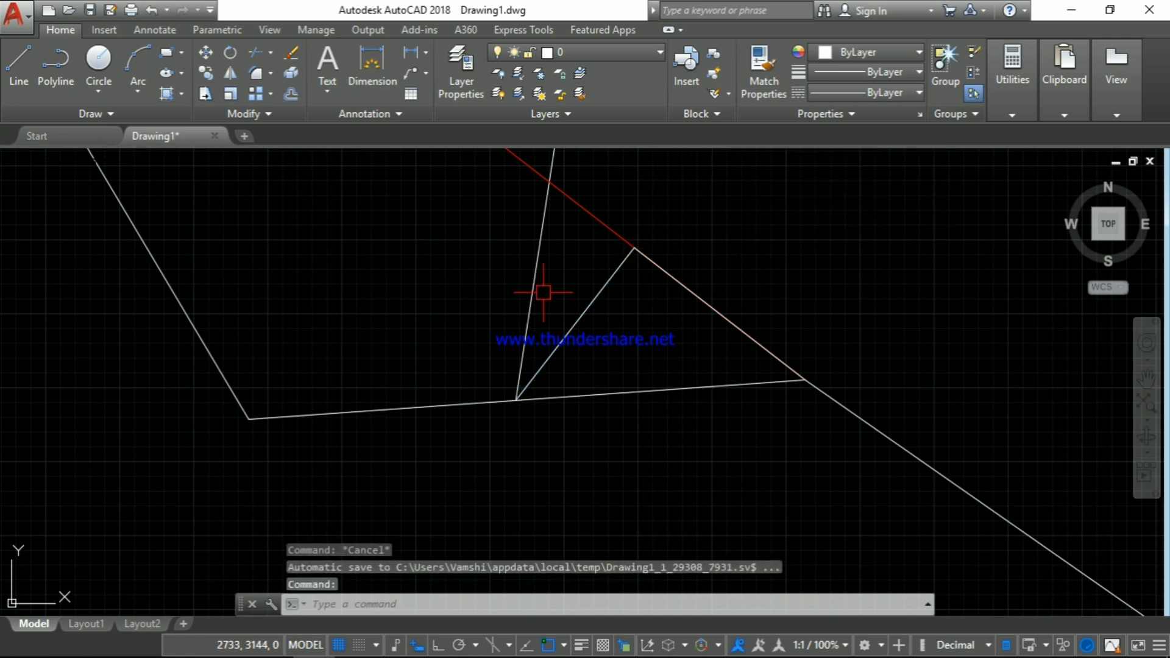
click(574, 324)
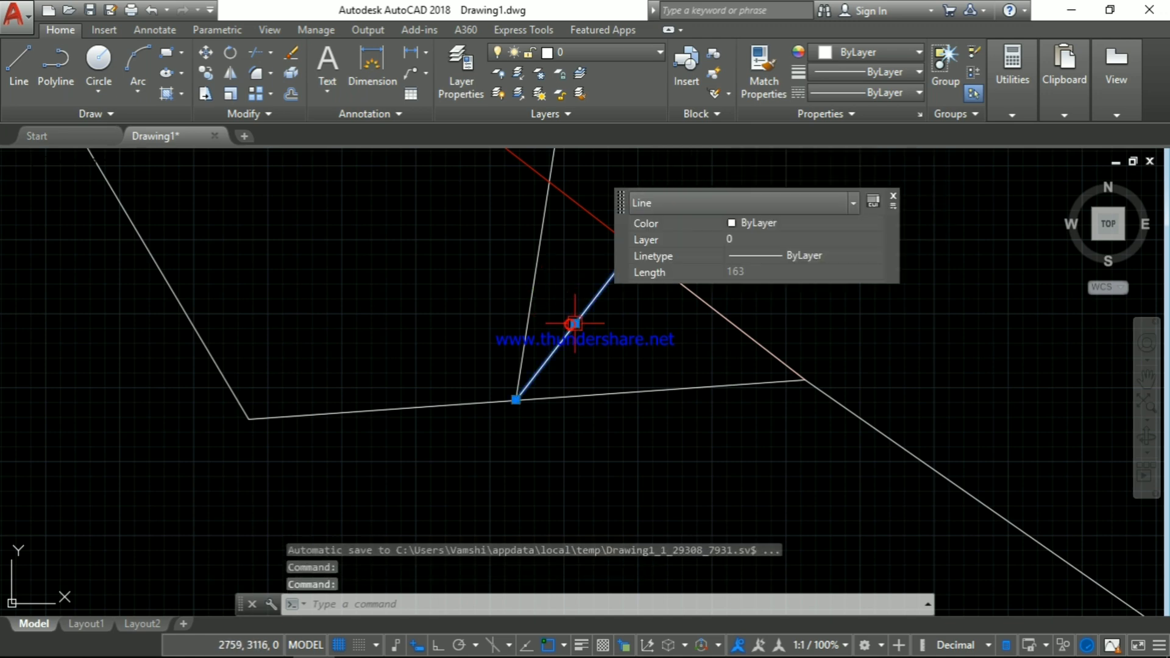
key(Delete)
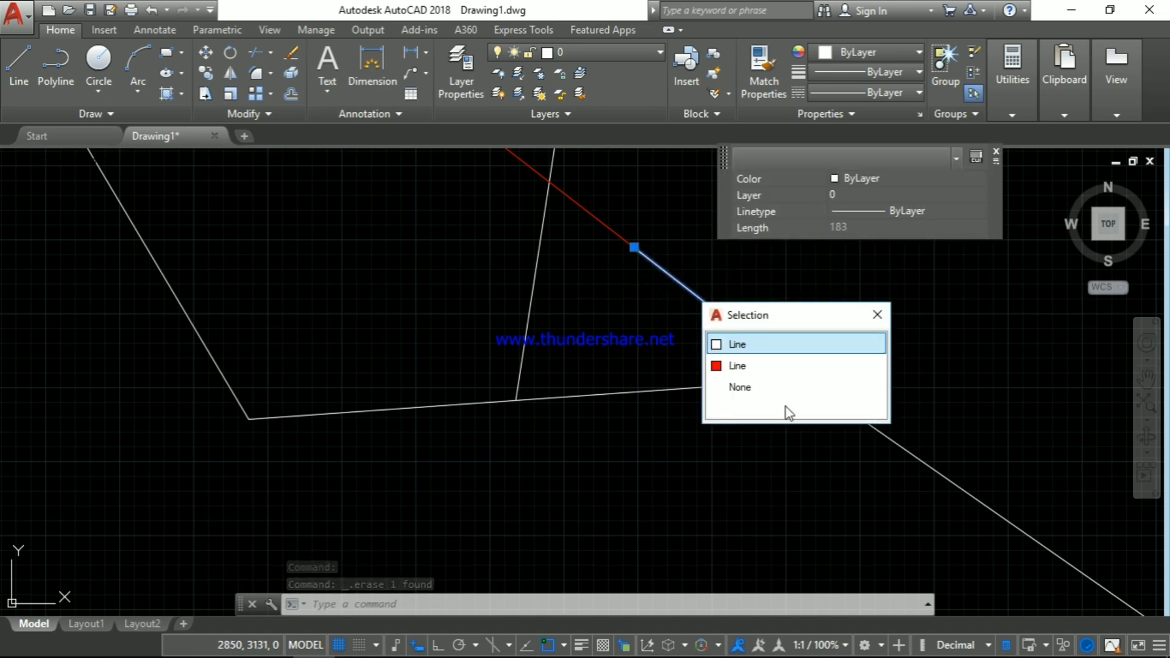
- Erase the 183-long white line and the red diagonal line
click(792, 354)
key(Delete)
scroll(792, 354, down, 6)
click(727, 301)
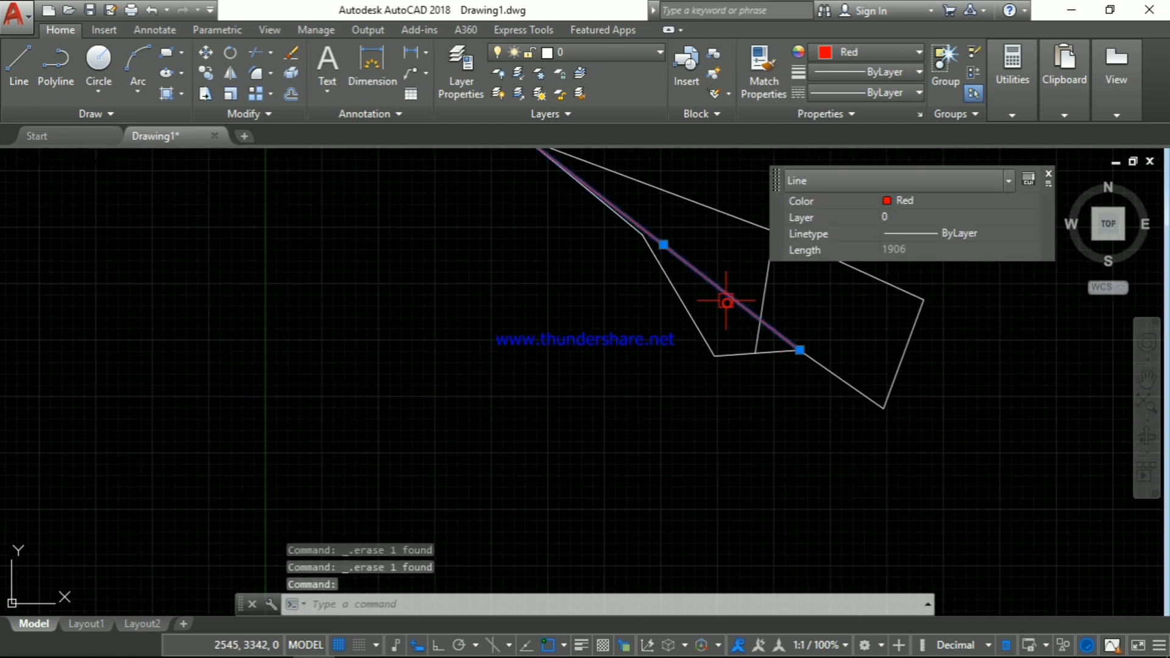
key(Delete)
scroll(738, 293, down, 4)
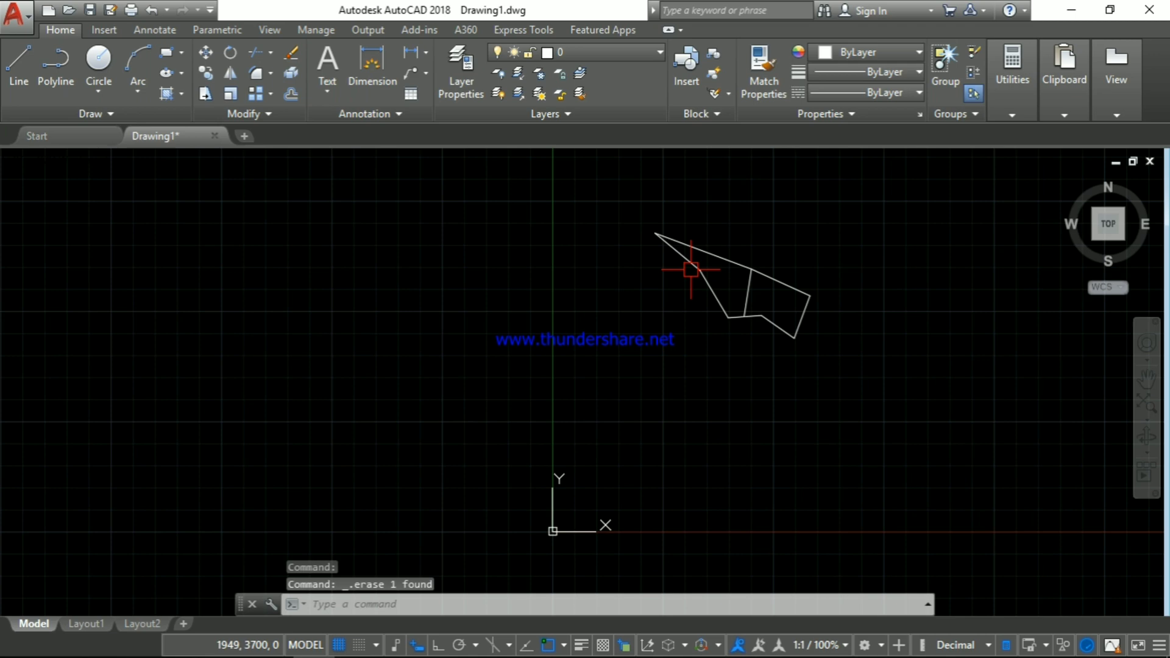
scroll(736, 224, up, 4)
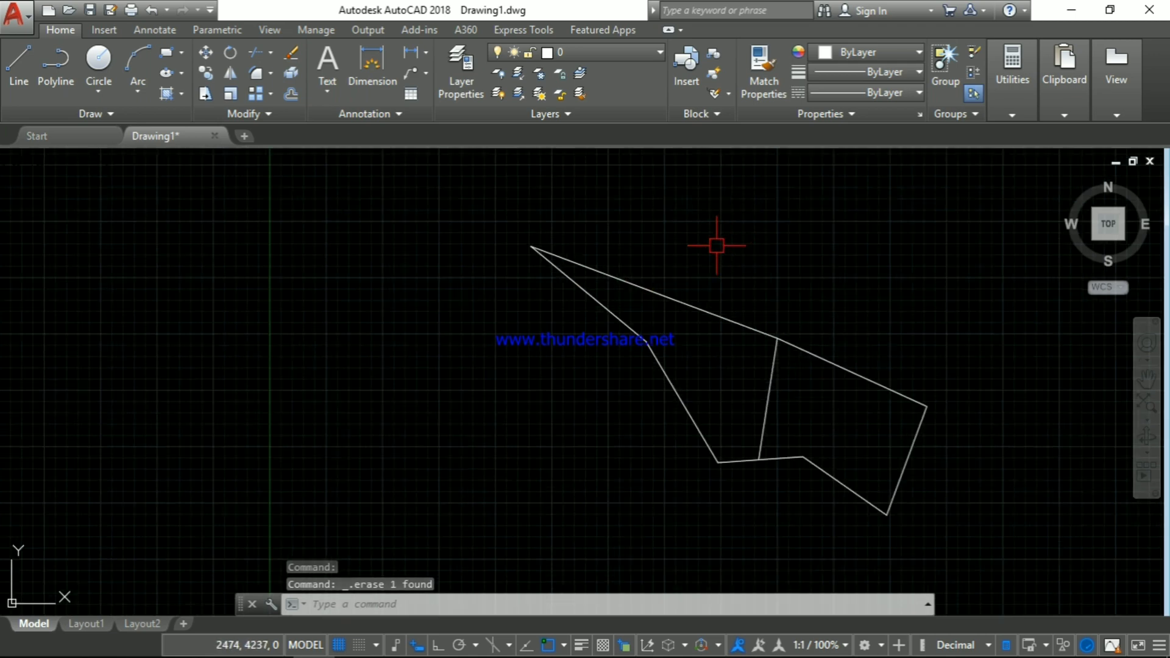
- Draw a 728-long line from the left edge to the divider's top corner, then begin another at the lower vertex
text(l)
key(Return)
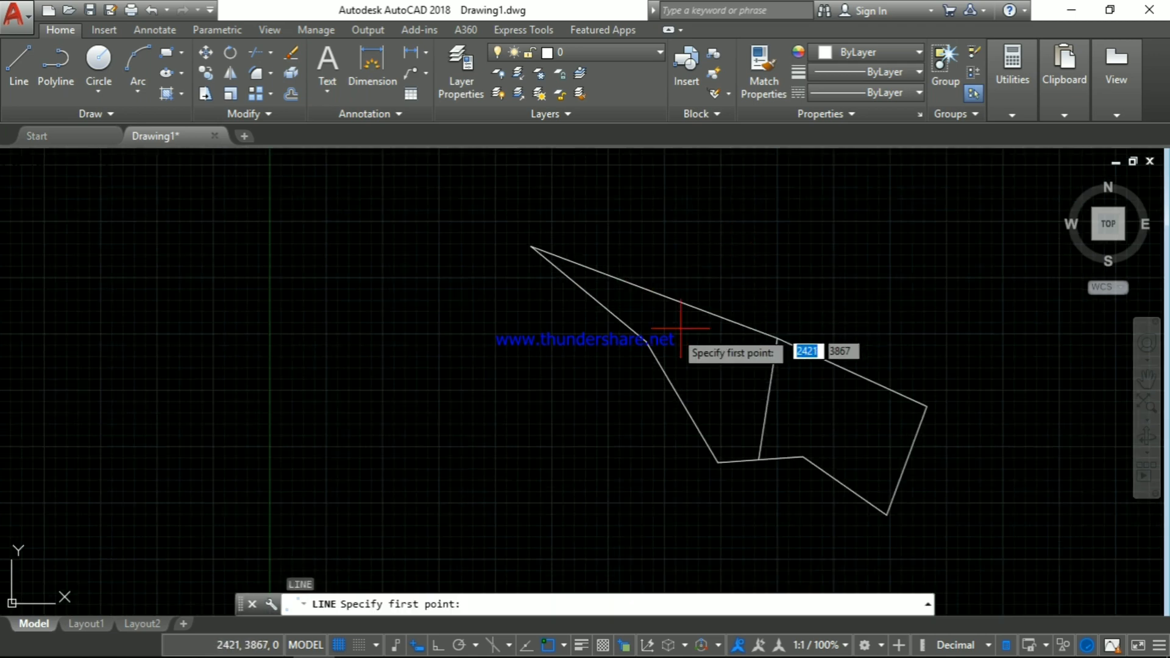
click(649, 343)
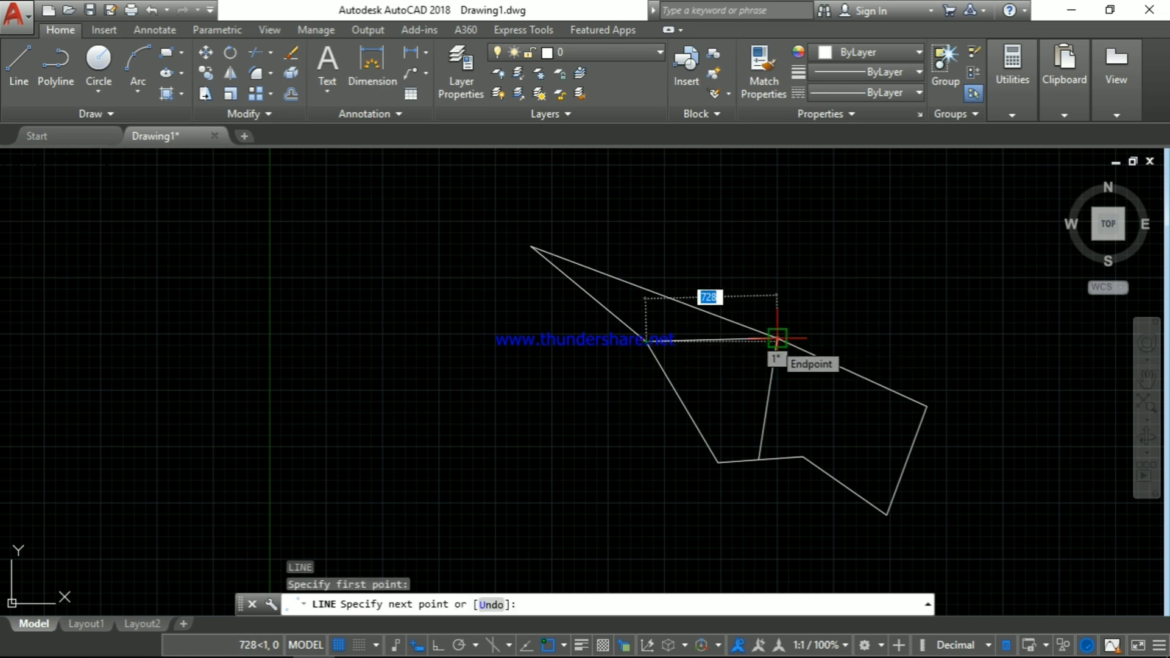
click(773, 341)
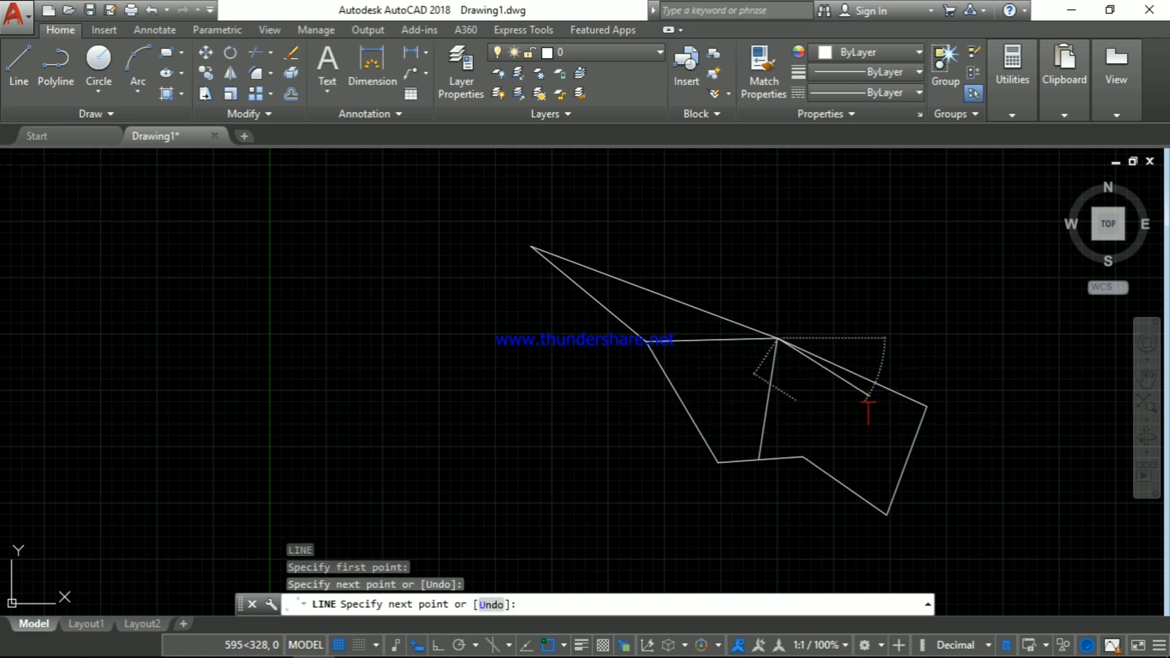
key(Escape)
click(713, 349)
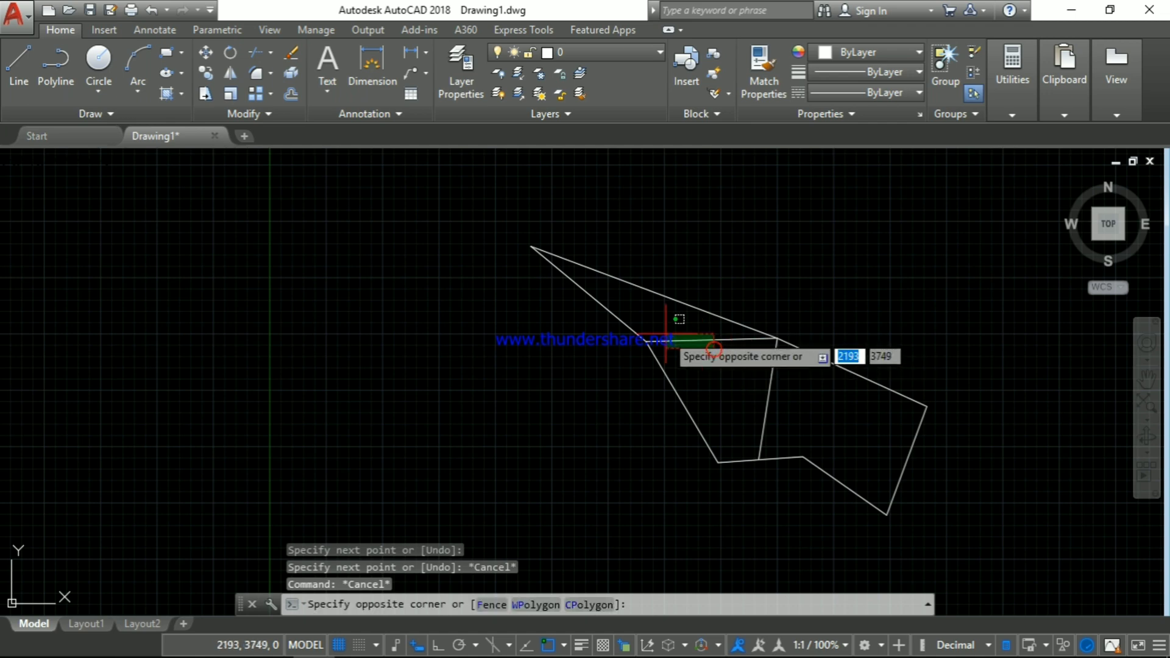
click(668, 335)
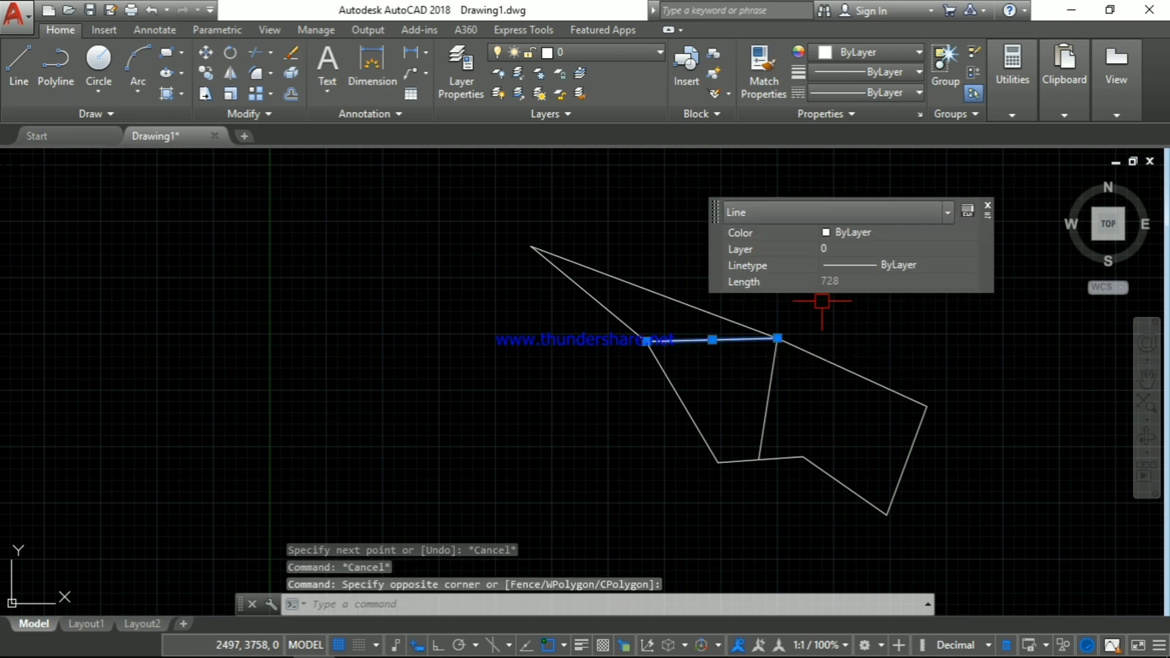
drag(721, 217, 824, 221)
key(Escape)
key(Escape)
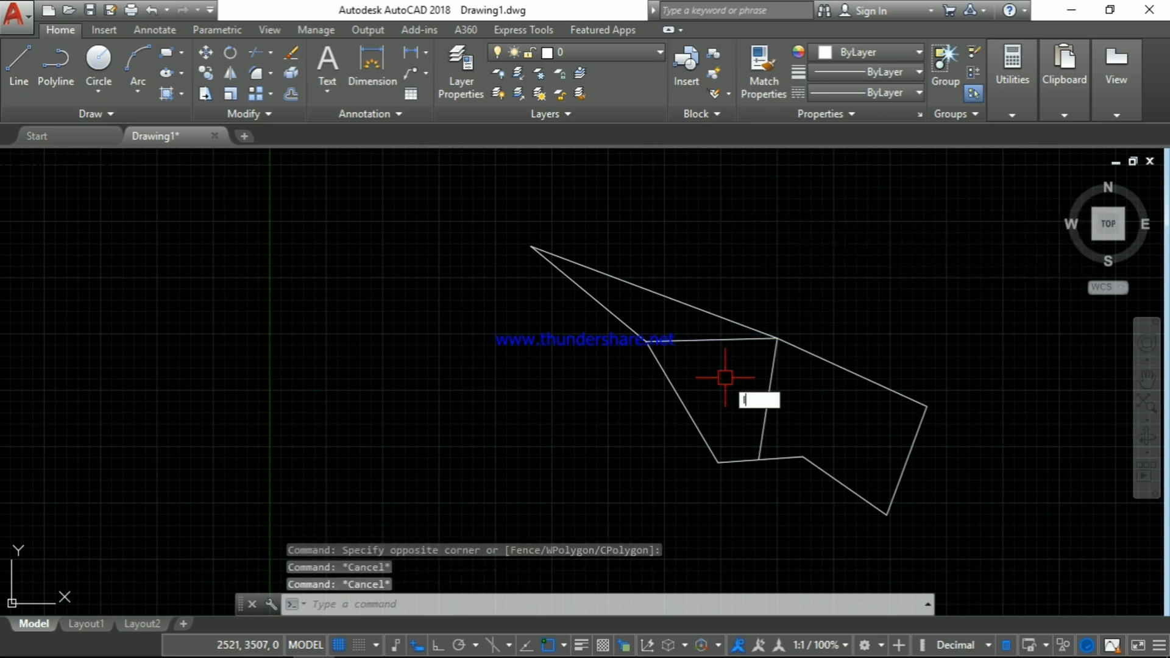
key(Return)
click(719, 462)
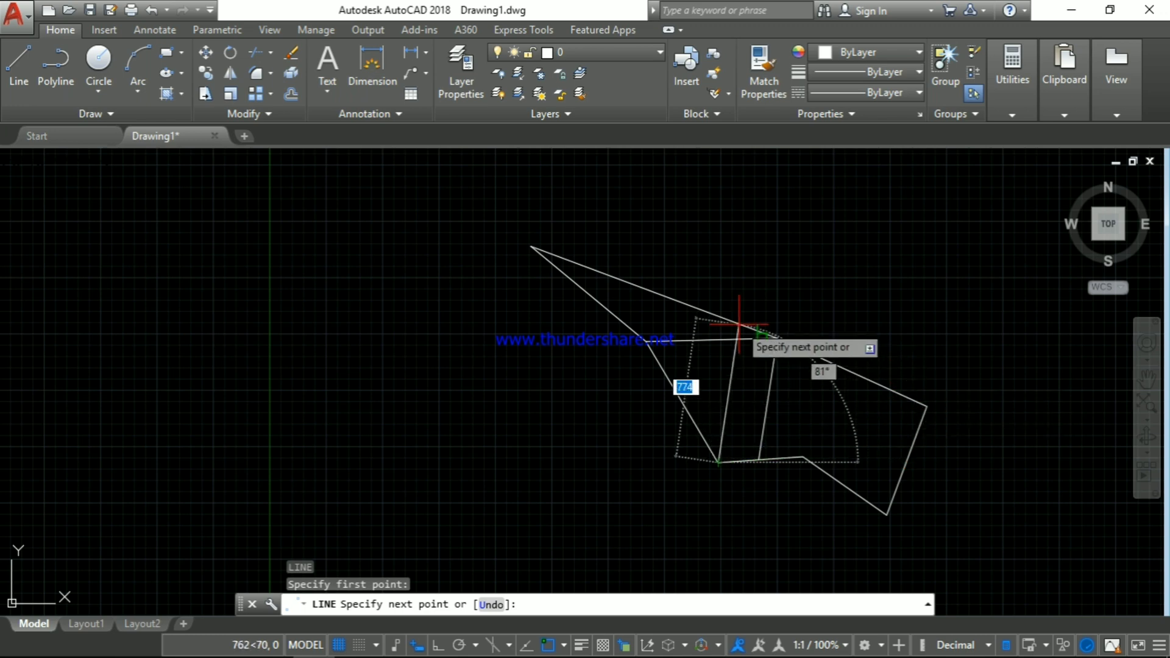
- Abandon the unfinished line and erase the short horizontal line
key(Escape)
key(Escape)
key(Escape)
key(Escape)
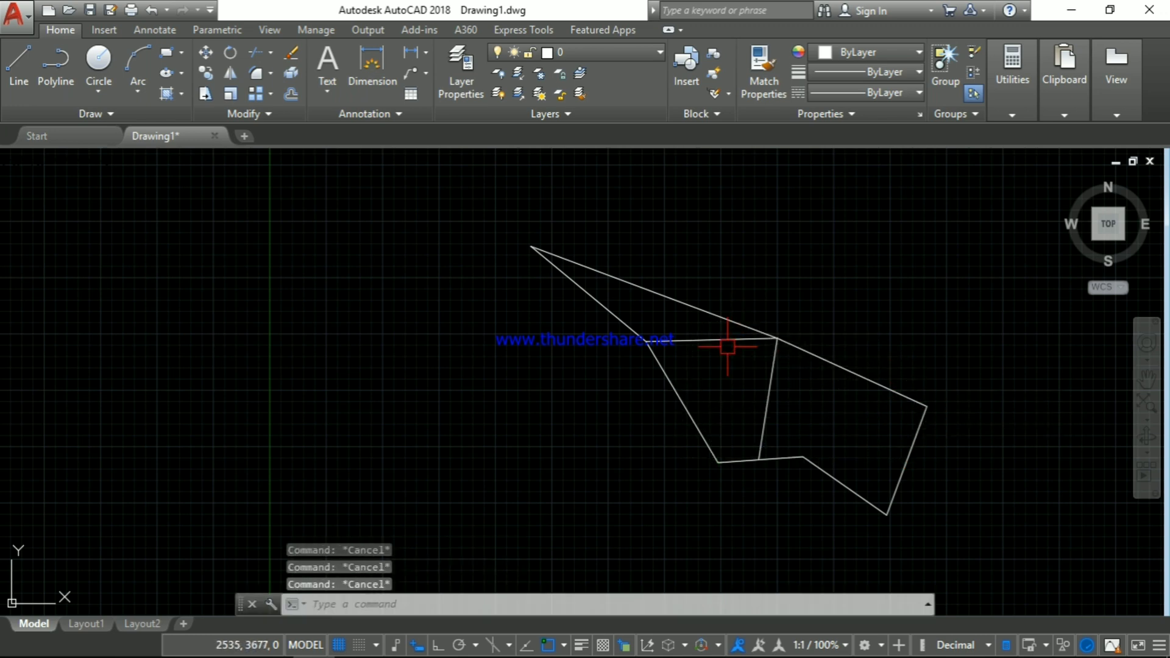
click(732, 345)
click(707, 337)
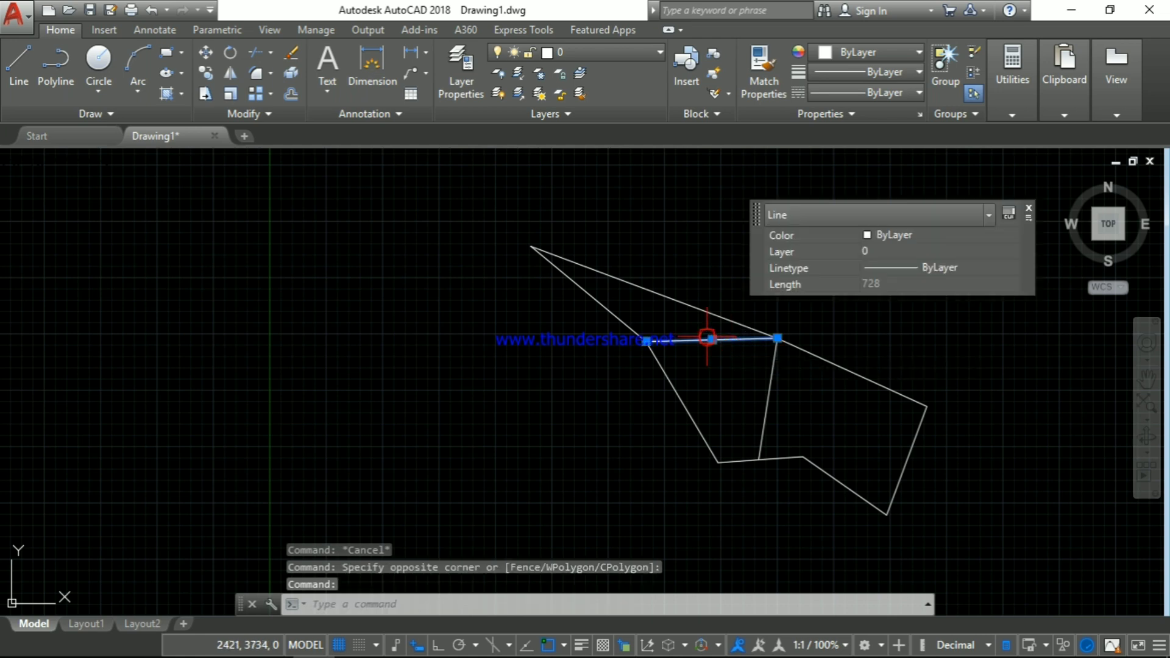
key(Delete)
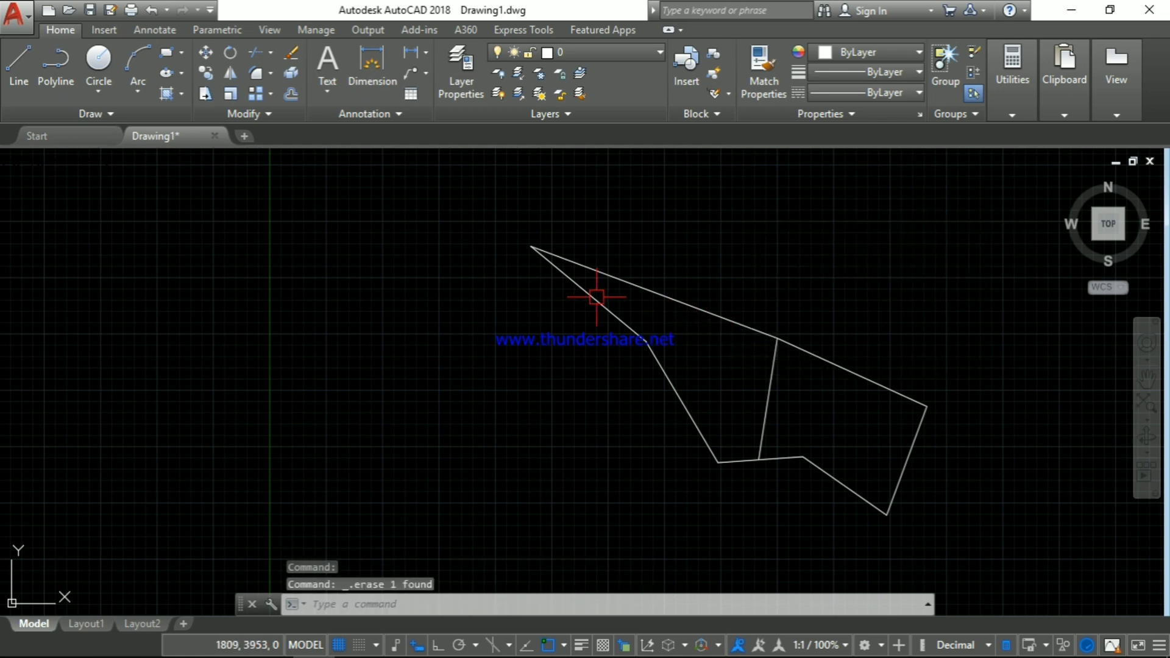
- Draw a diagonal line from the plot's top vertex to the bend in the lower edge
text(l)
key(Return)
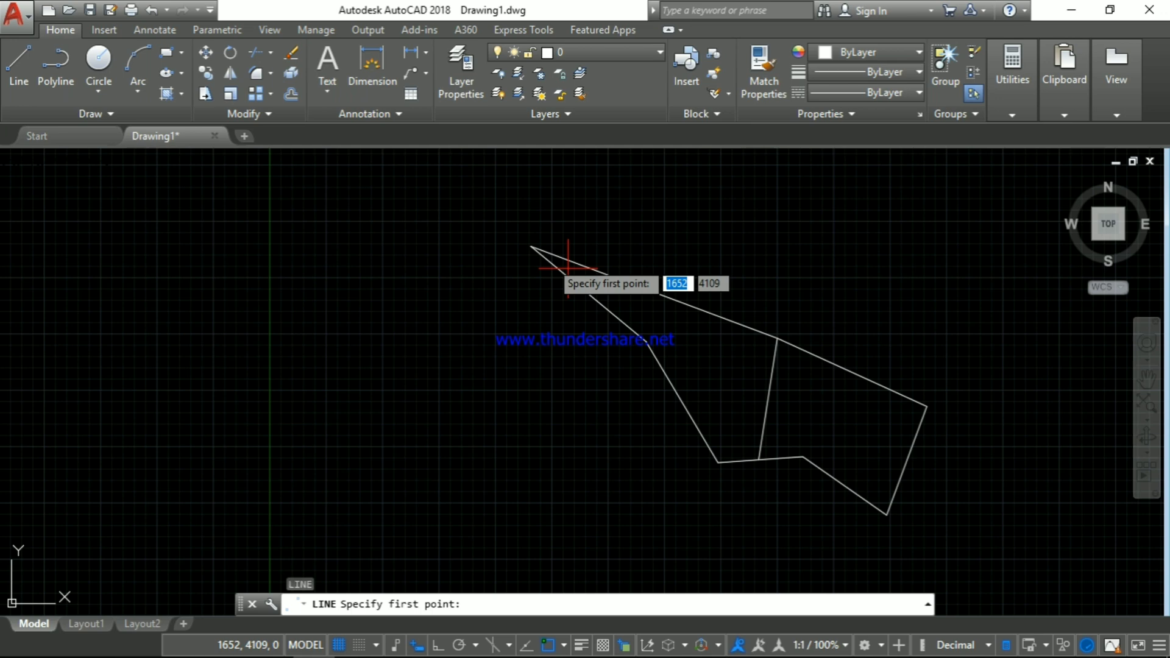
click(533, 250)
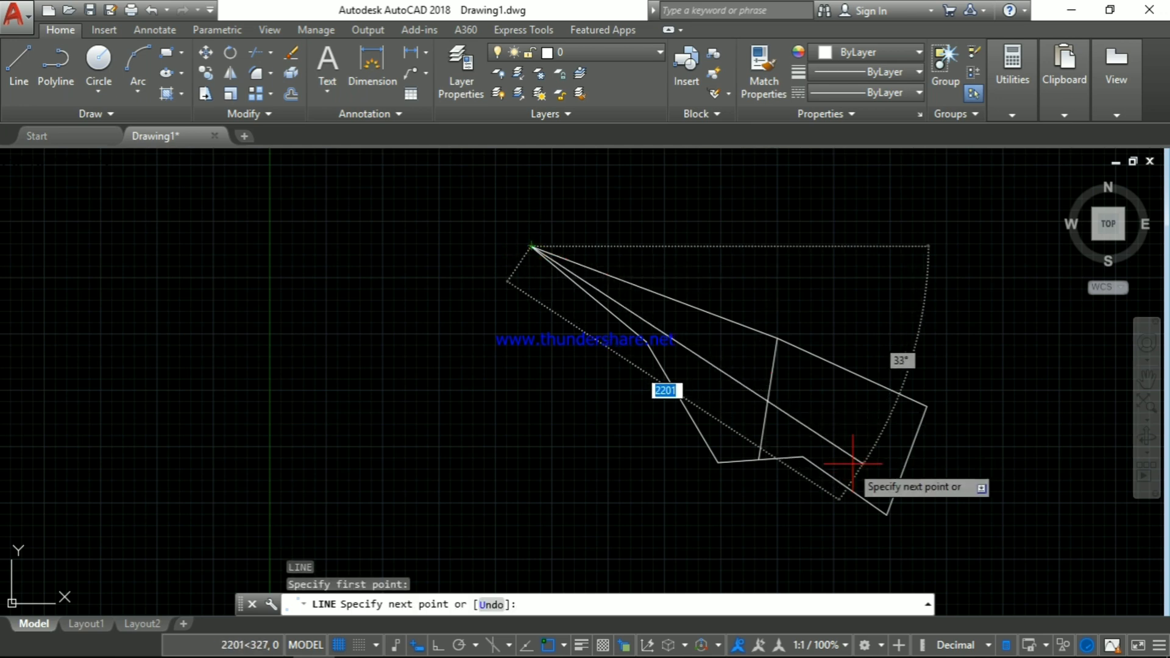
click(801, 457)
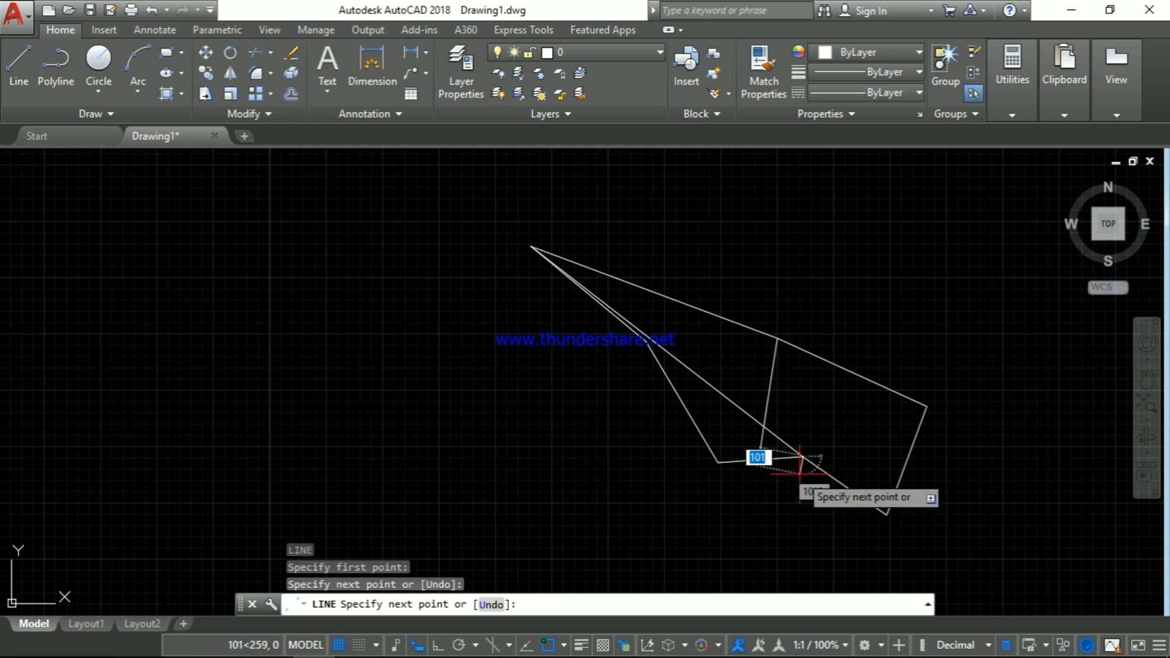
key(Escape)
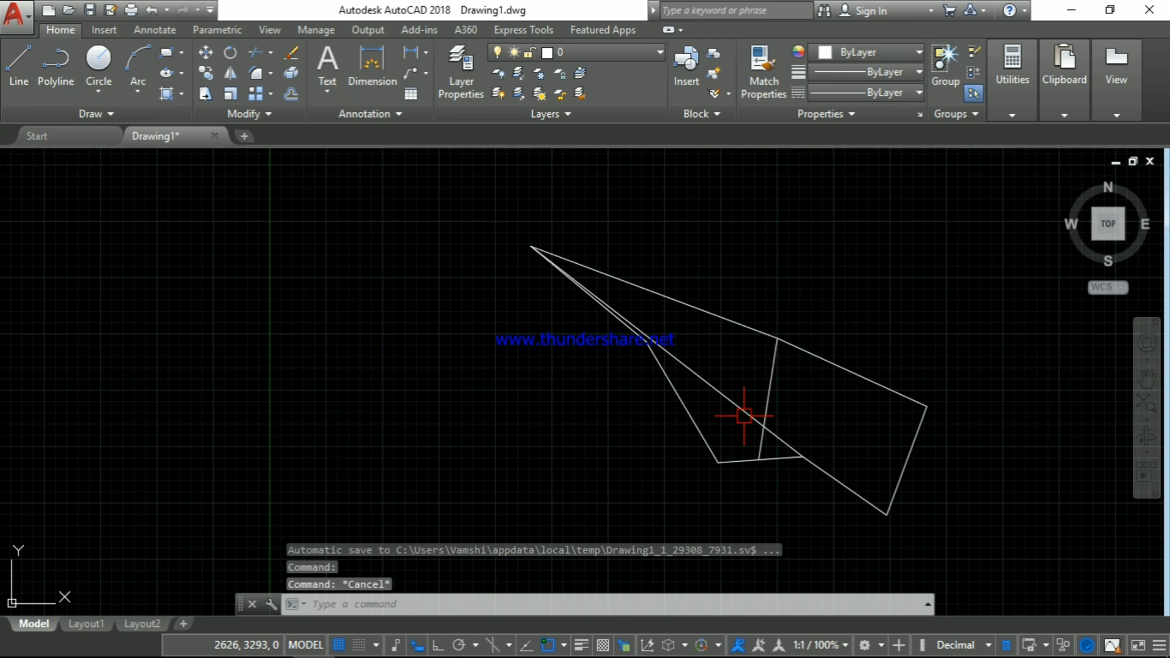
mouse_move(744, 415)
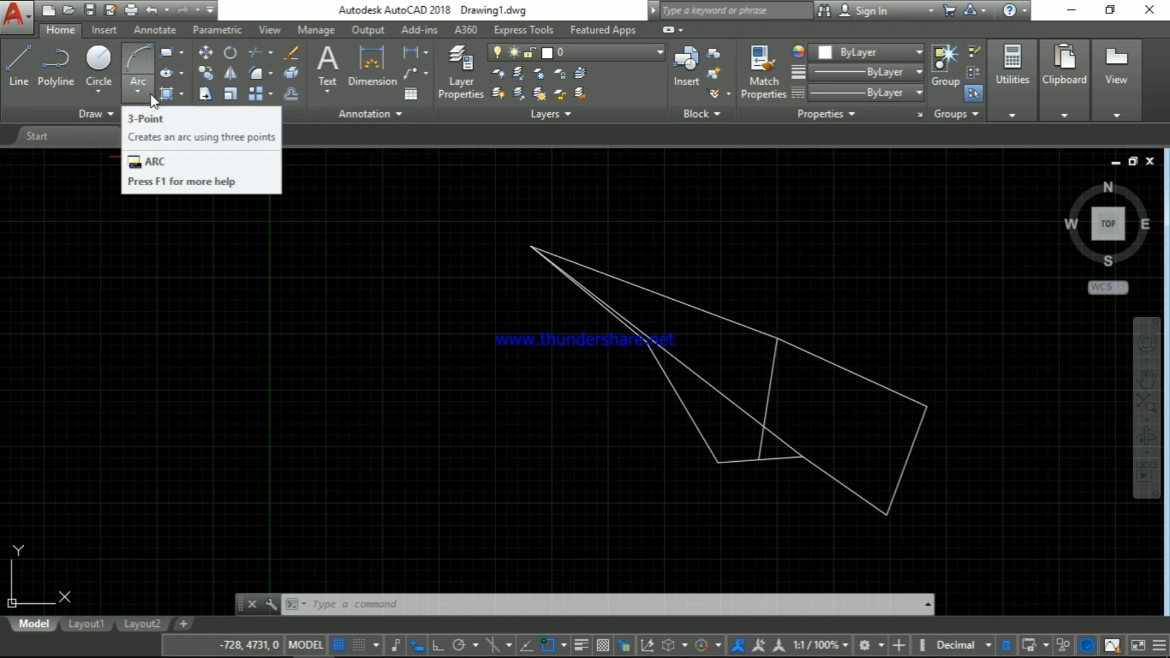
- Erase the long diagonal line
key(Escape)
key(Escape)
key(Escape)
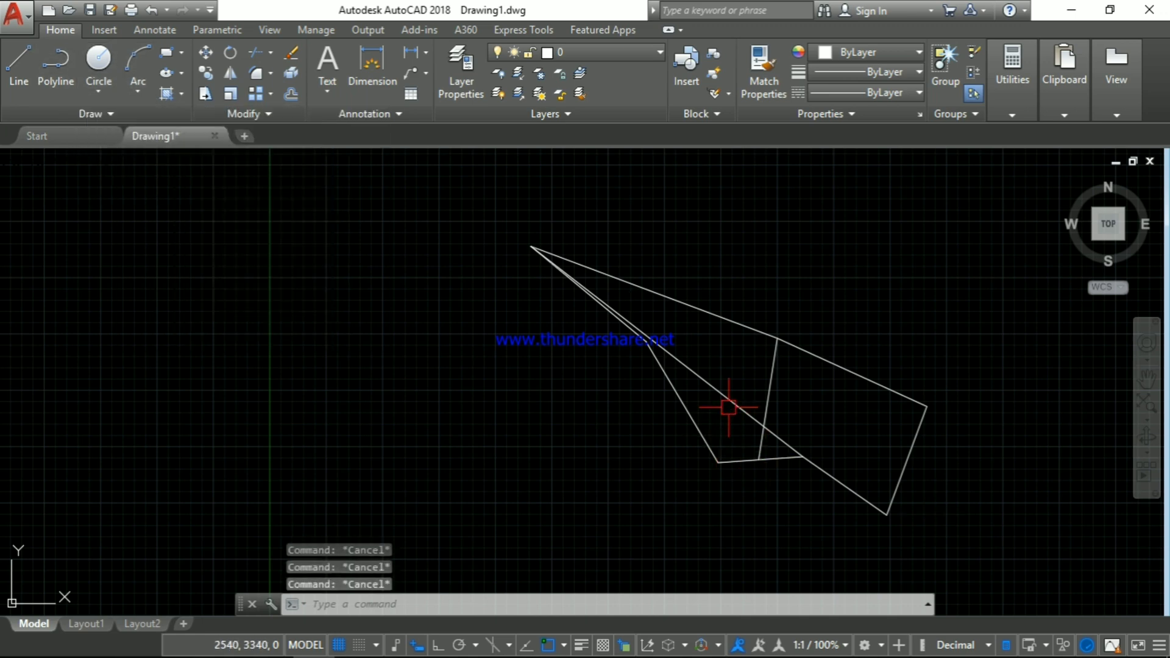
click(730, 404)
key(Delete)
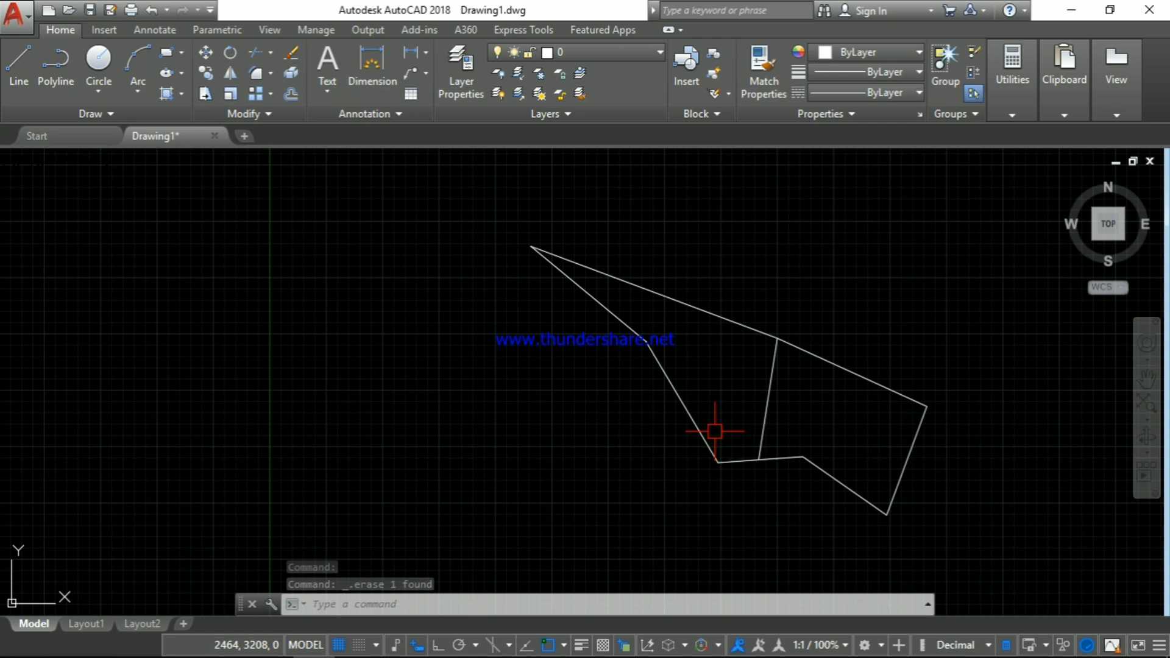
- Measure the left sub-plot's area by its corners: 521496 with perimeter 3976
text(aa)
key(Return)
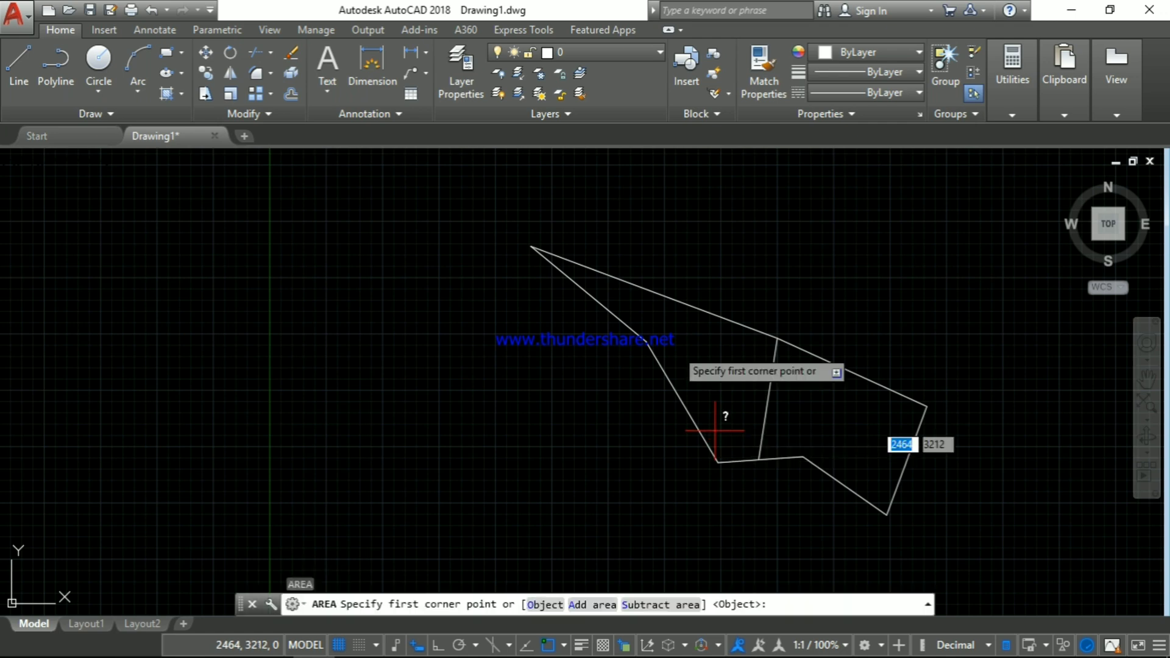
click(531, 246)
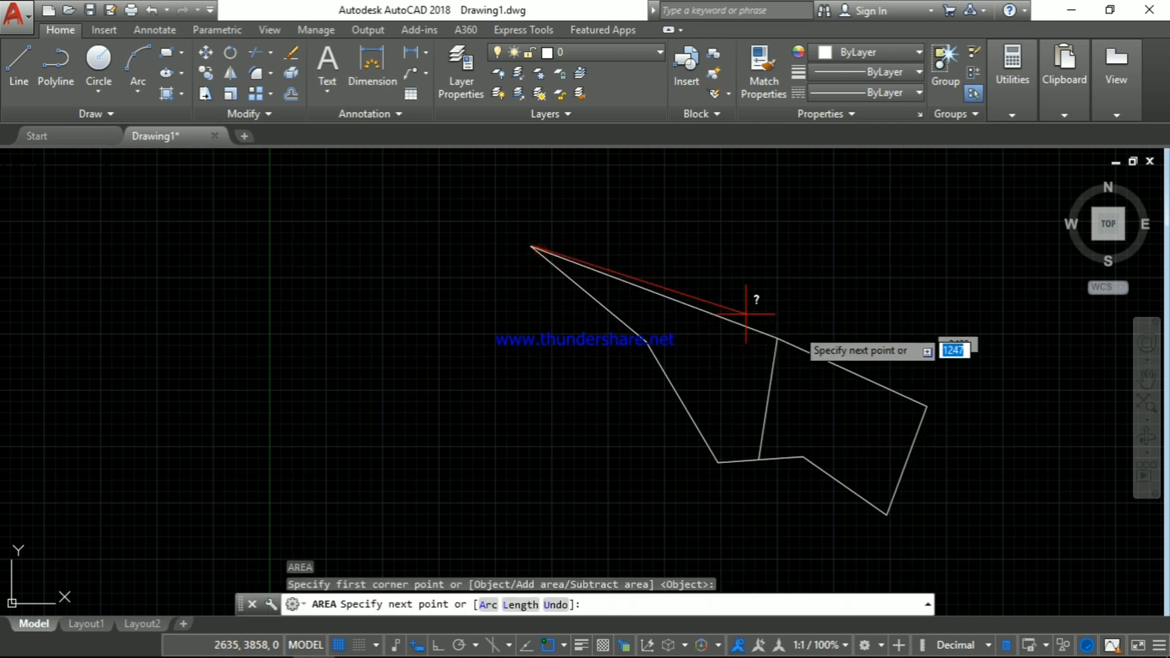
click(777, 339)
click(759, 458)
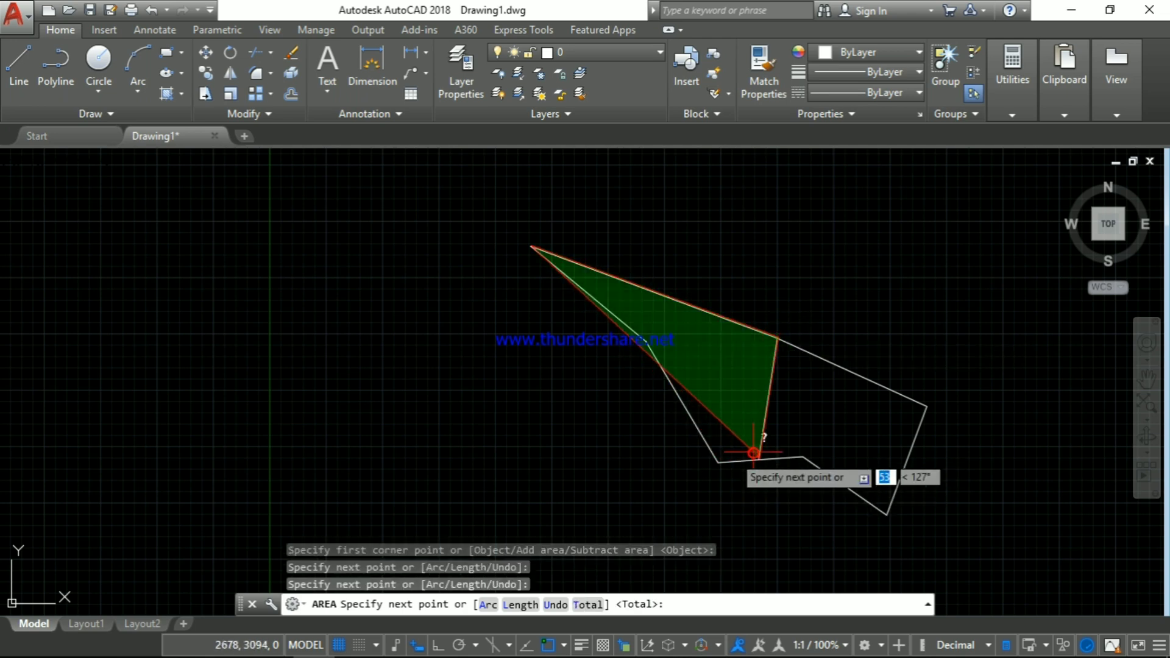
click(718, 462)
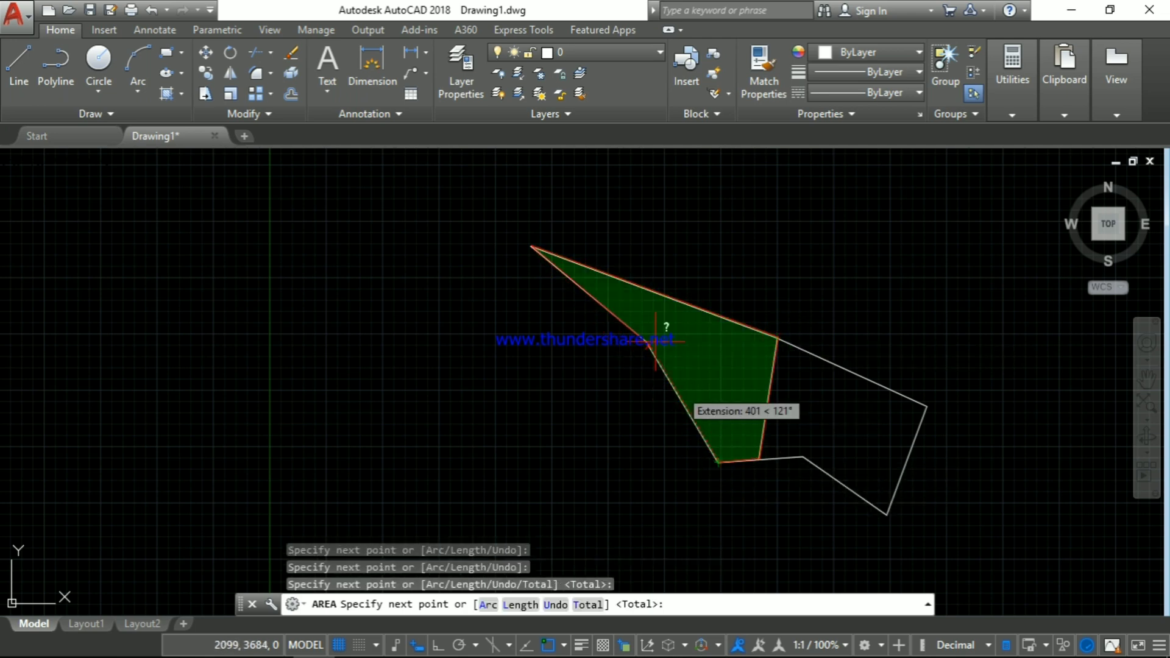
click(646, 344)
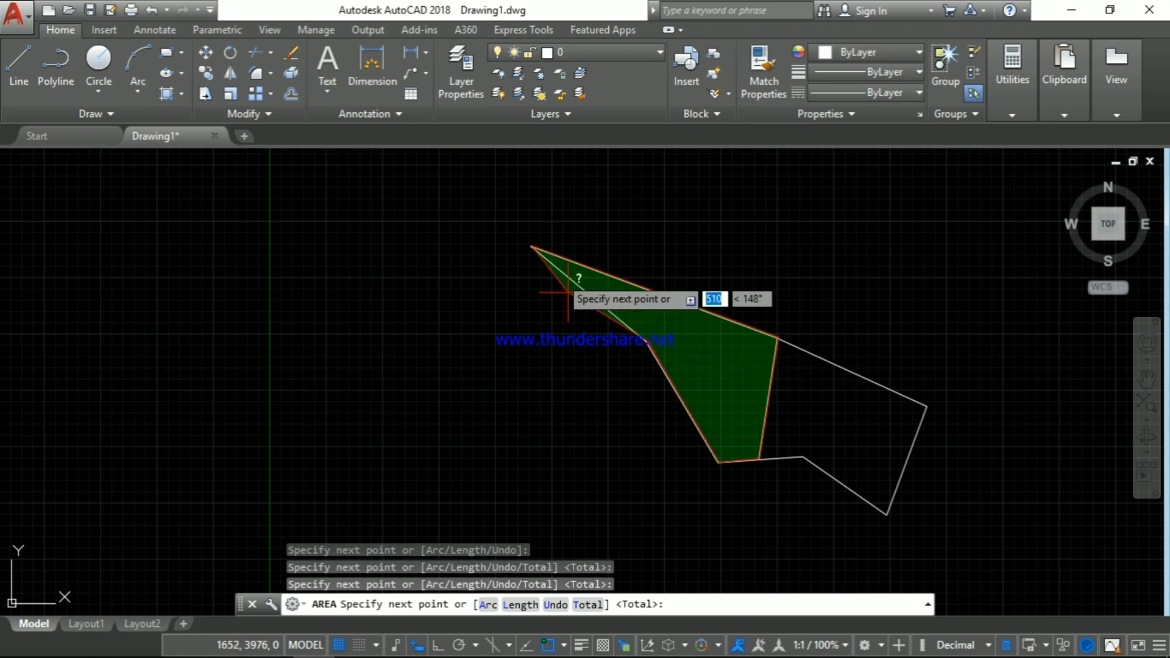
click(532, 247)
key(Return)
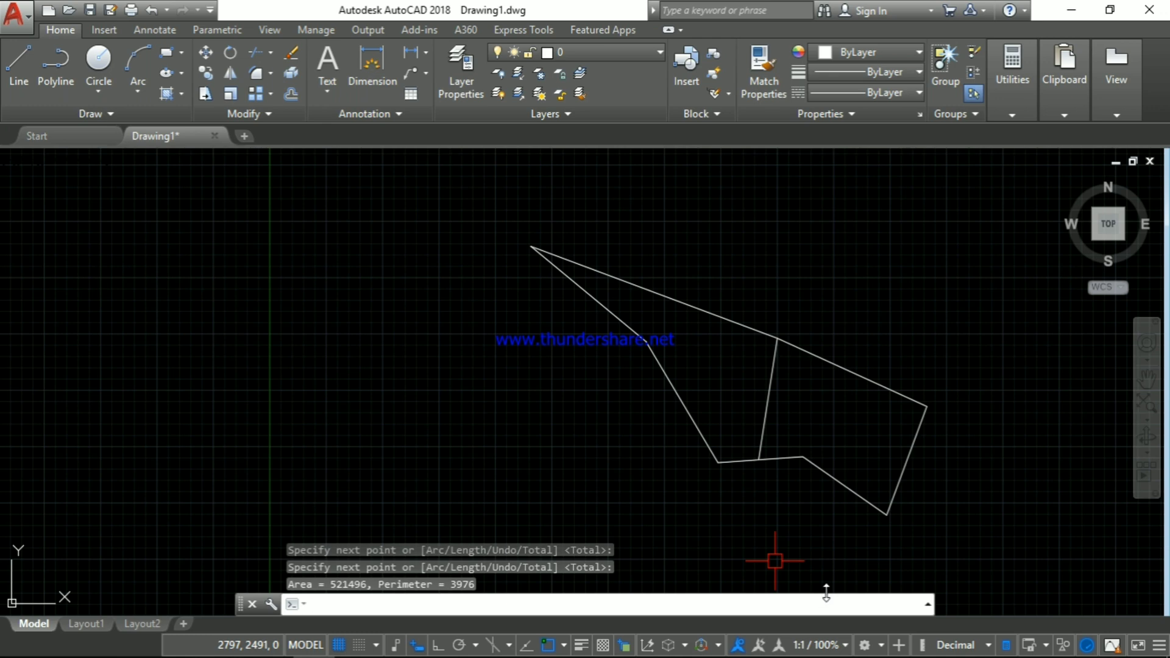
key(Escape)
key(Escape)
key(Escape)
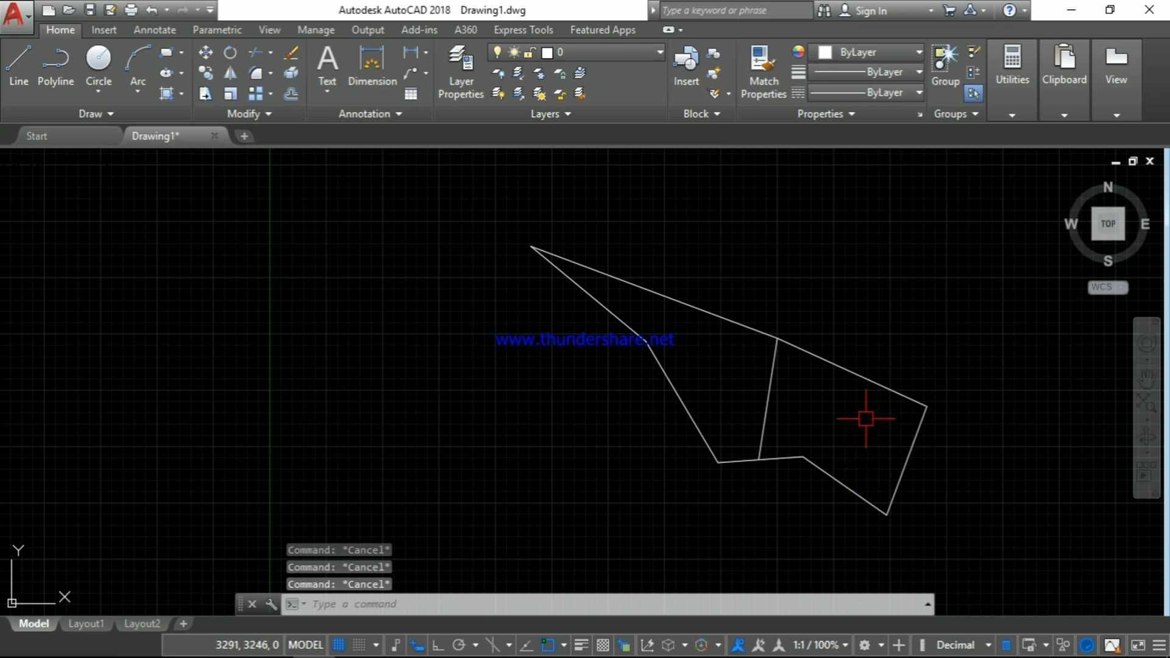
- Start a polyline on the plot's left edge running to the top vertex
text(pl)
key(Return)
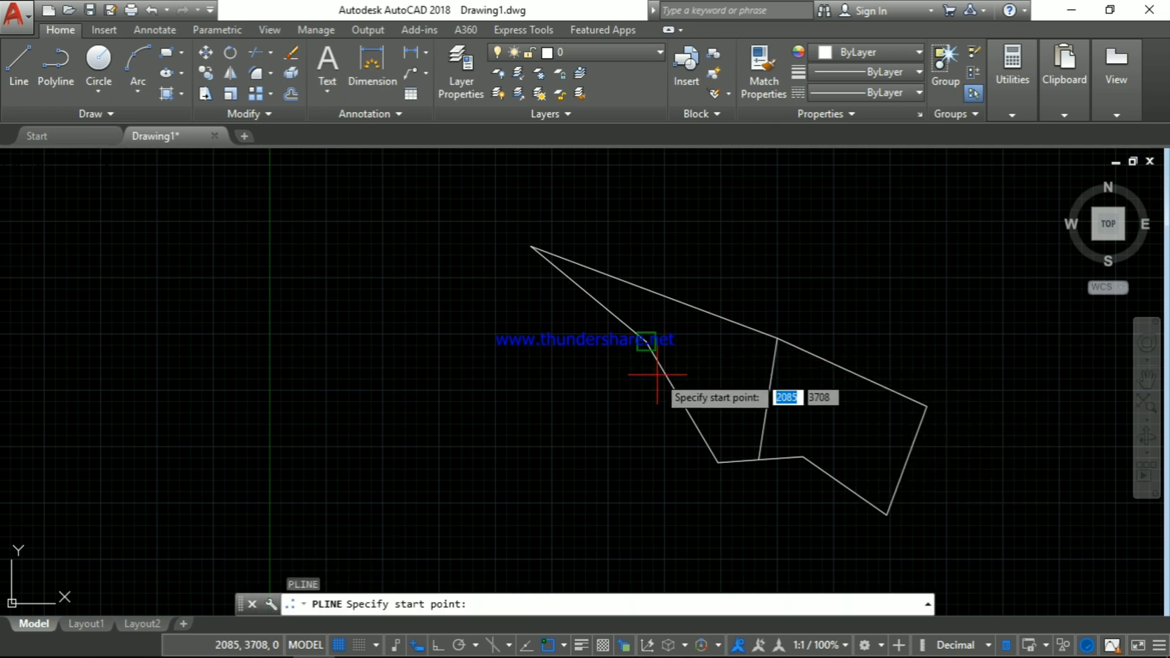
click(681, 401)
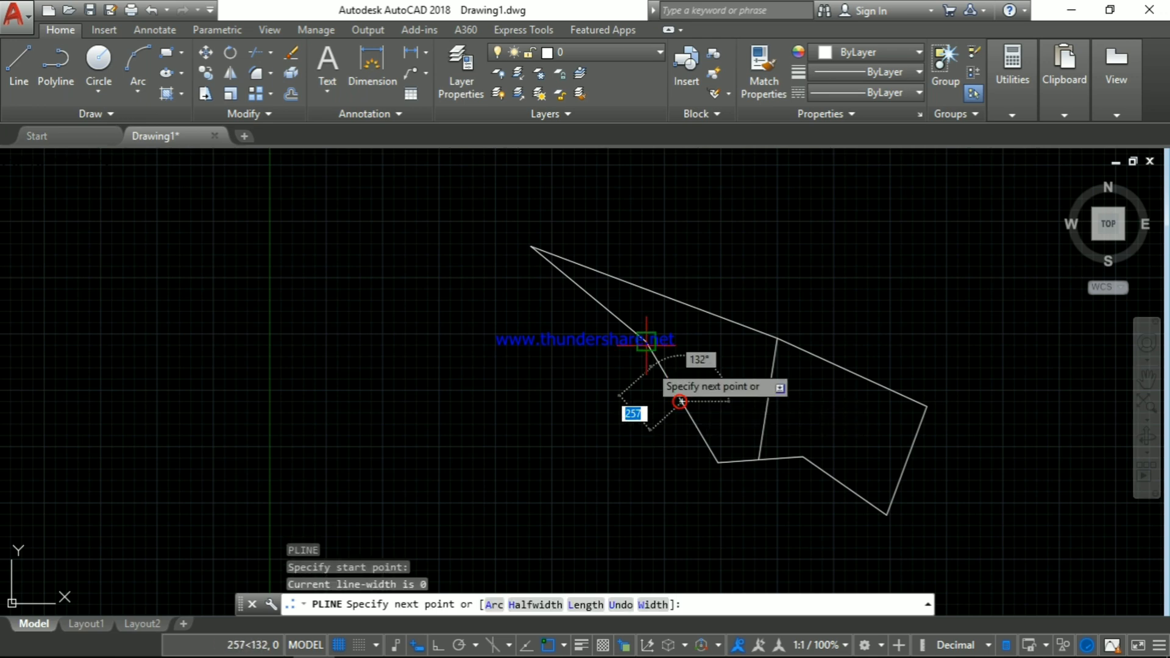
click(532, 246)
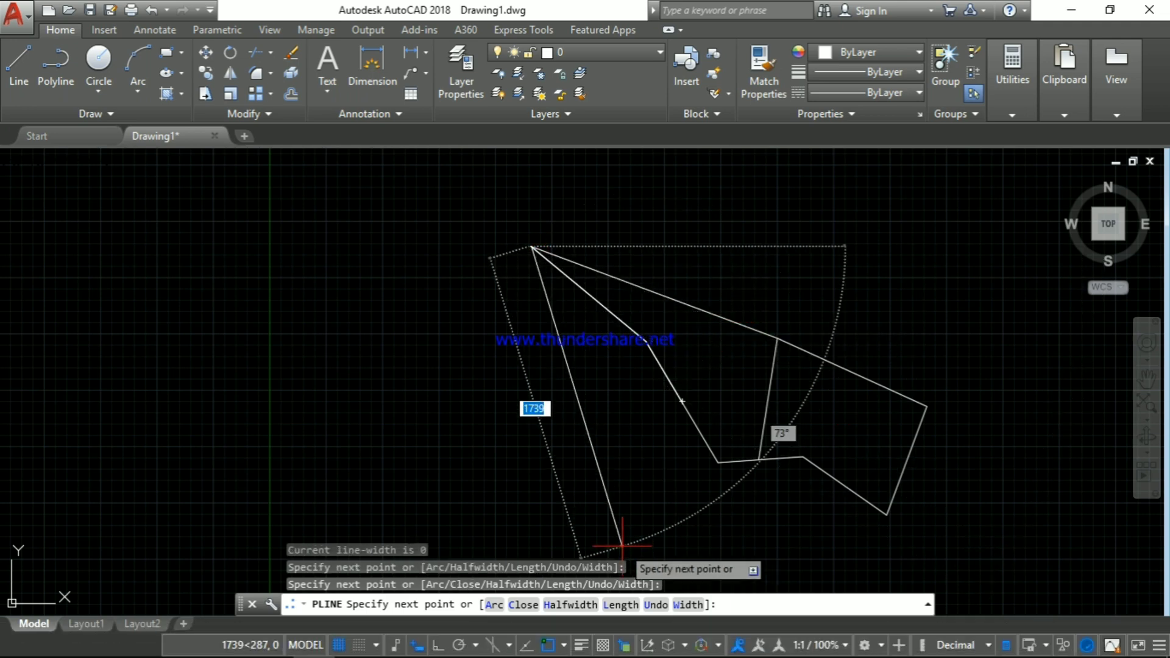
- Turn on every object snap mode in the object snap settings
click(564, 646)
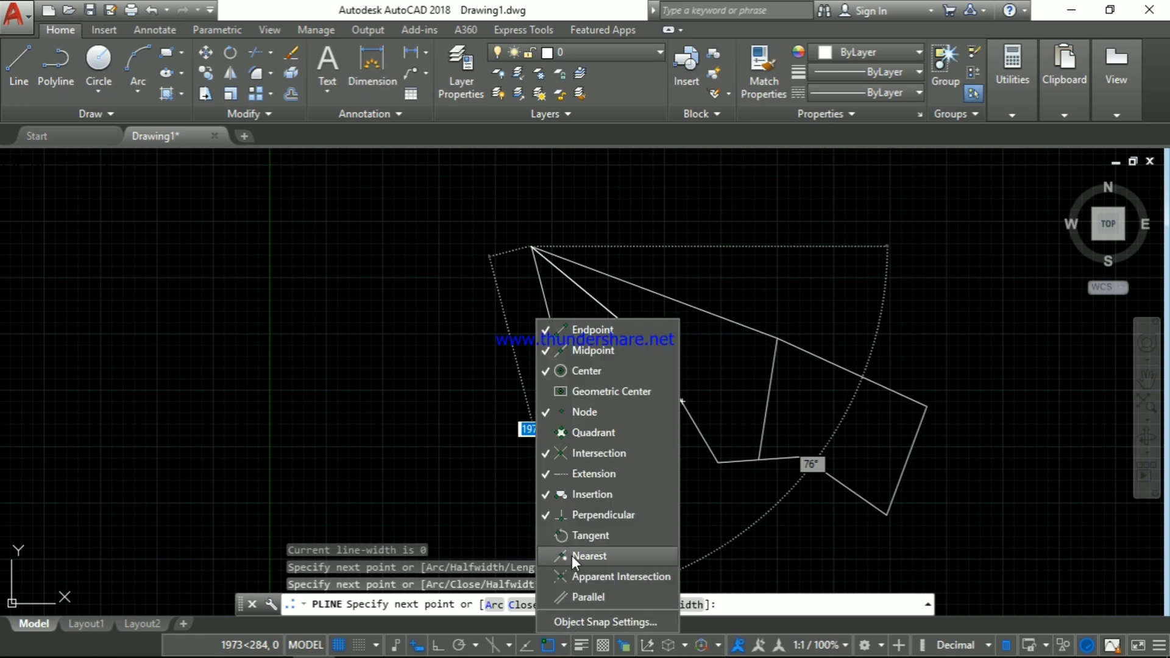
click(590, 619)
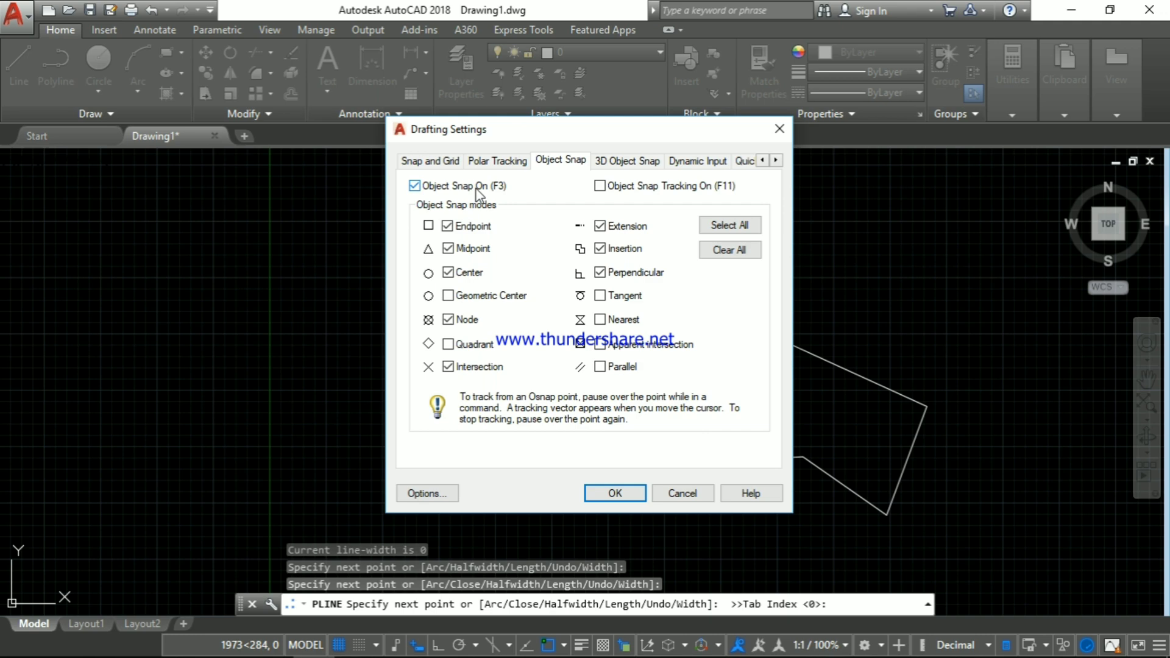
click(722, 224)
click(639, 493)
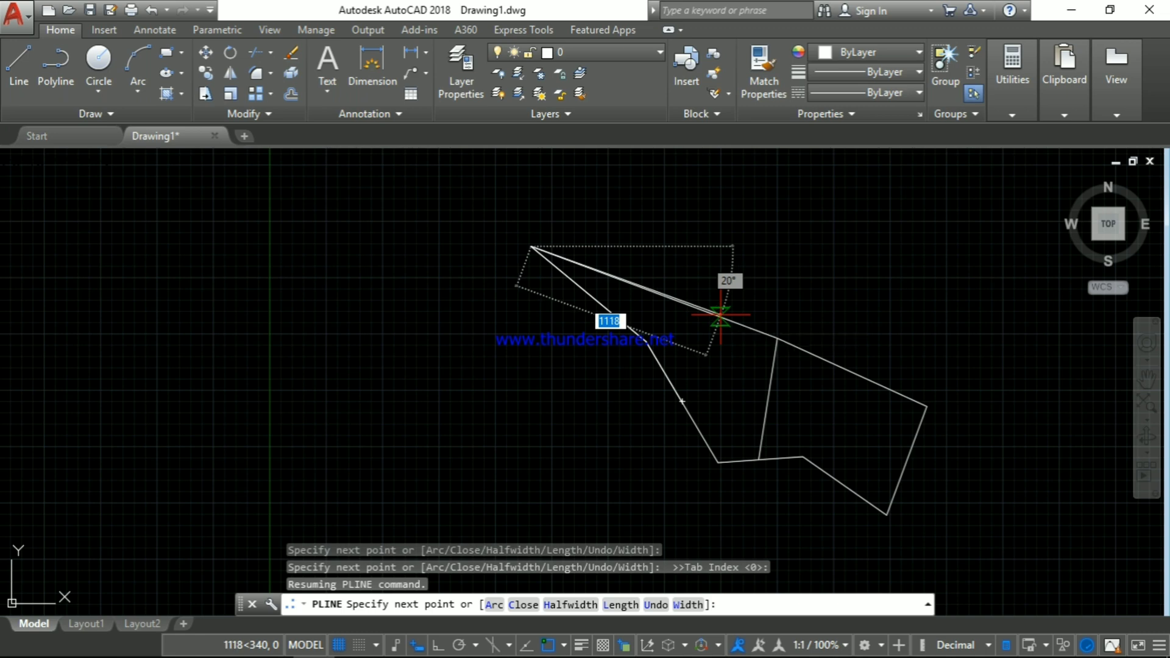
- Add two more corners of the left sub-plot boundary to the polyline
scroll(721, 314, up, 3)
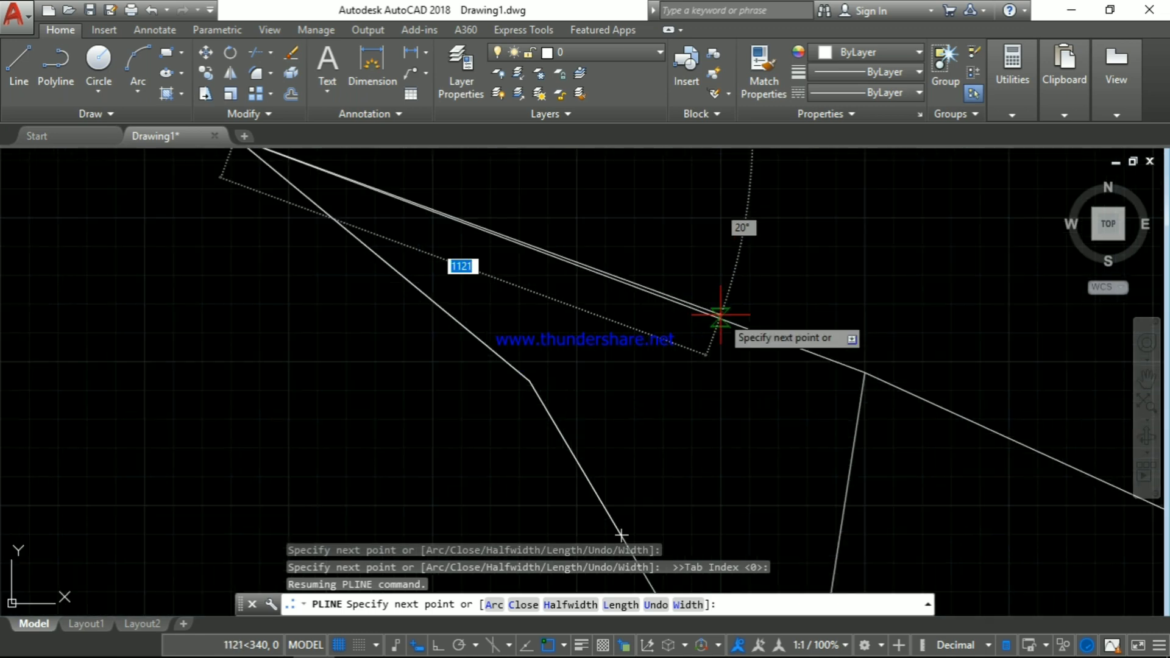
click(669, 299)
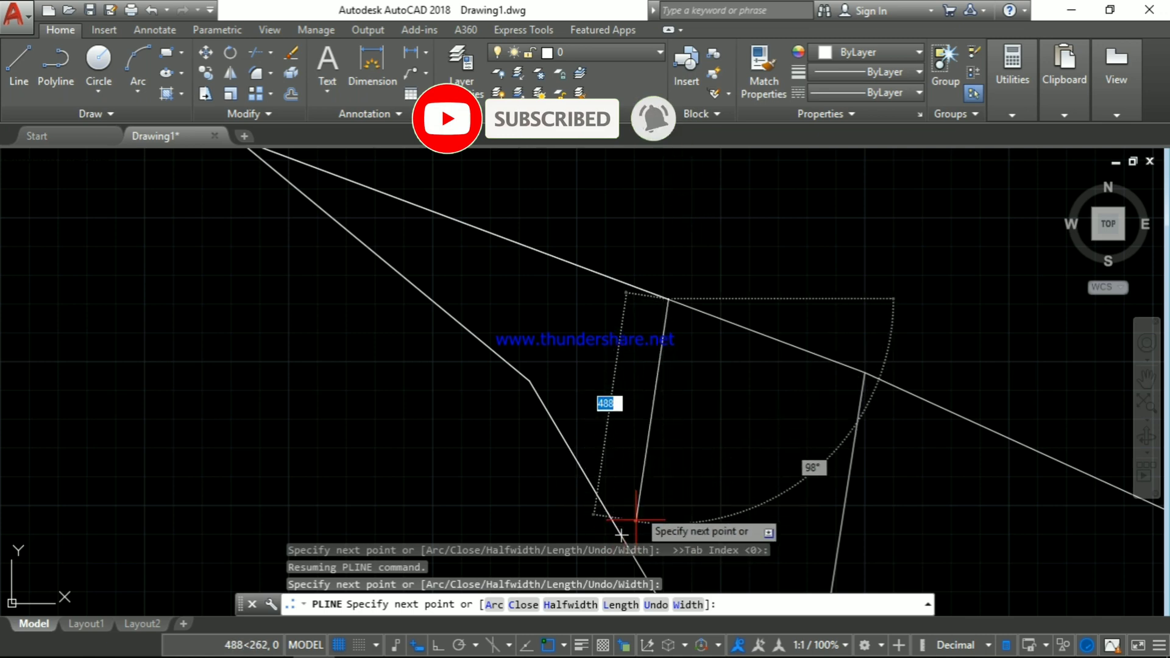
scroll(687, 395, down, 3)
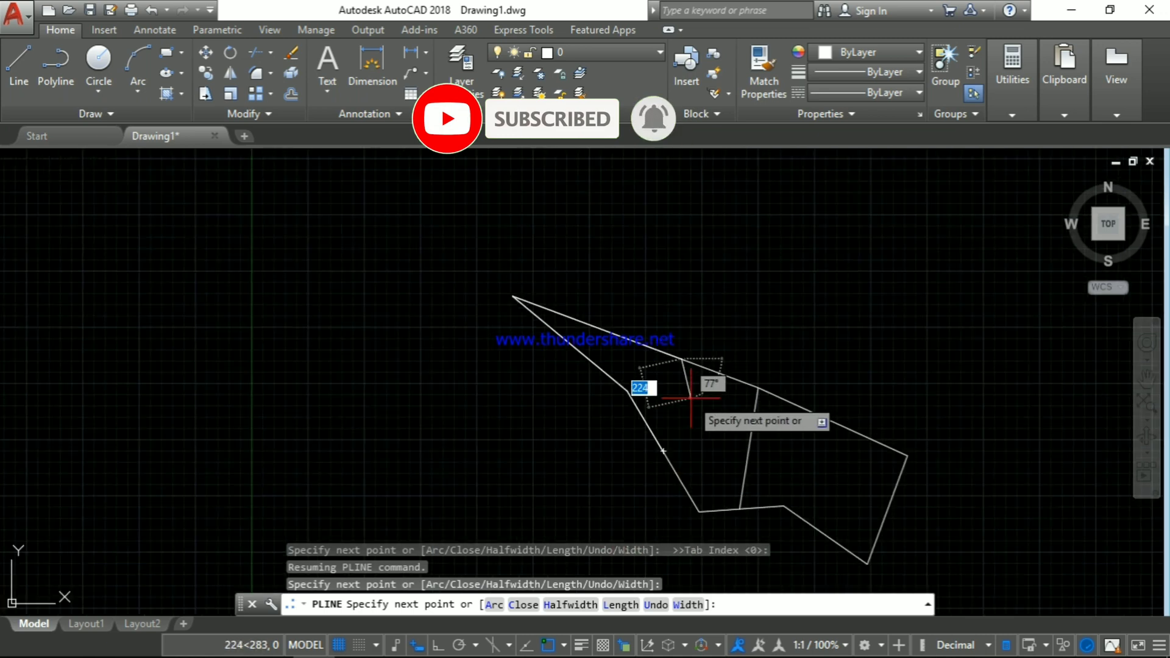
click(662, 450)
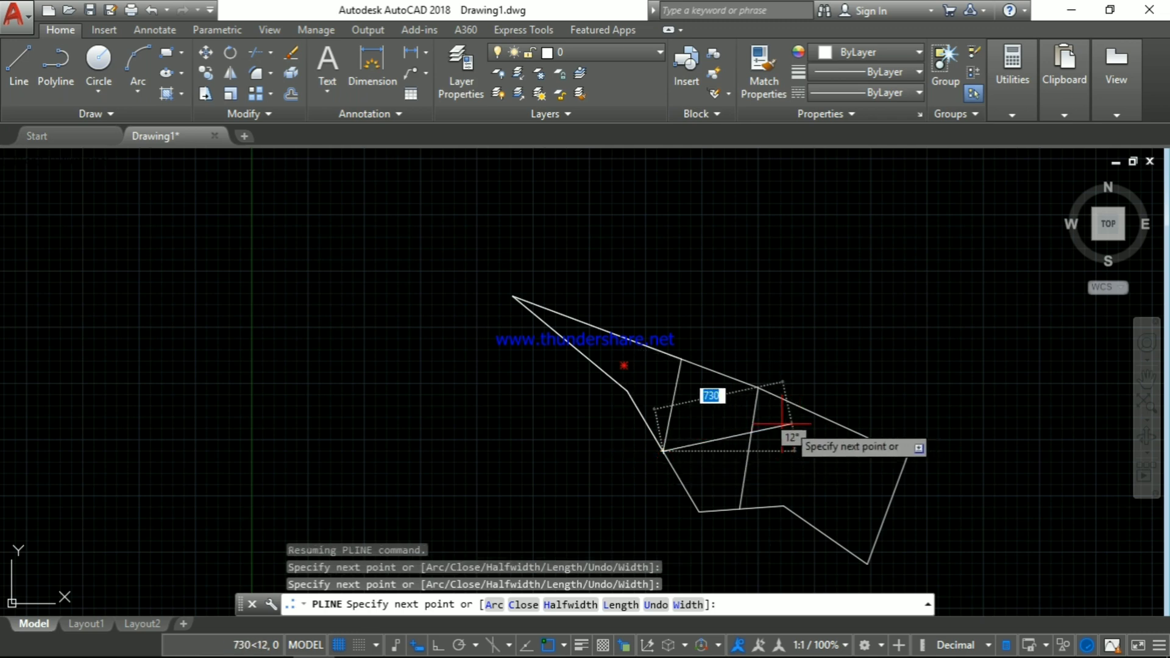
- Finish the sub-plot polyline and list it to read its area of 204630
key(Escape)
click(671, 405)
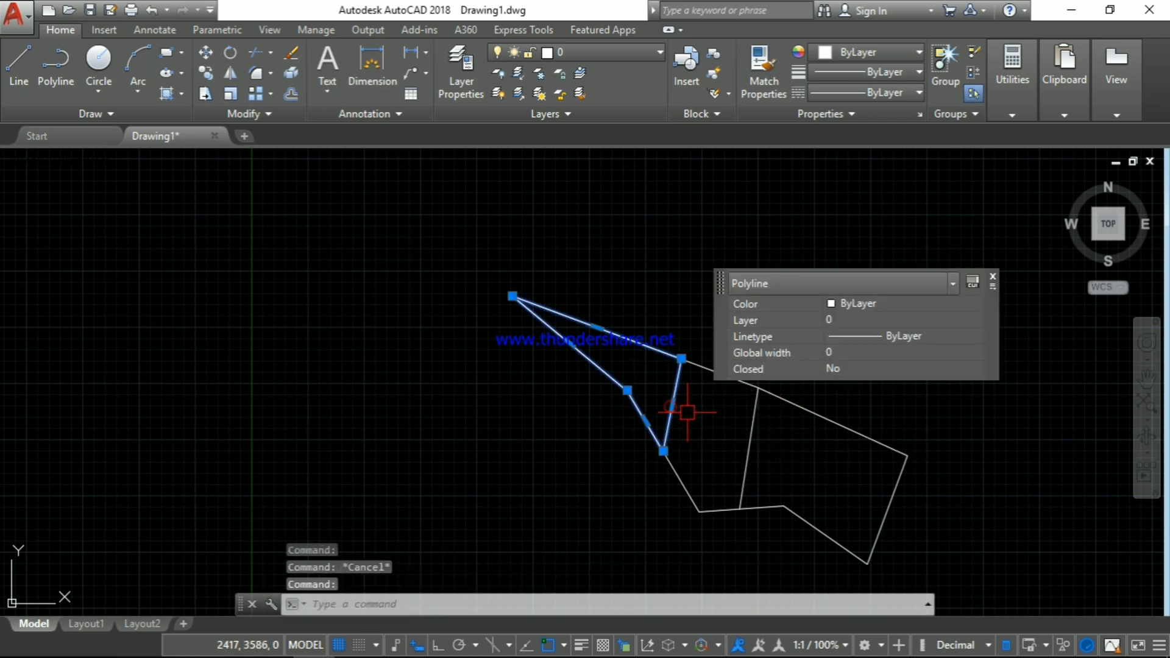
scroll(673, 421, up, 6)
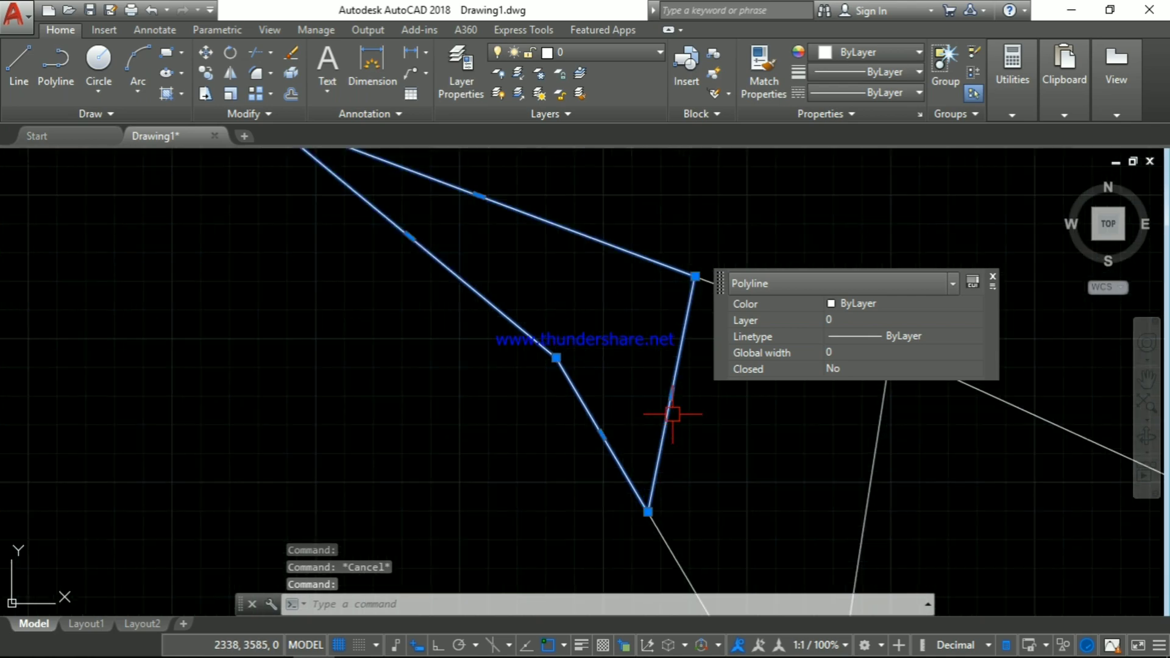
scroll(673, 414, down, 4)
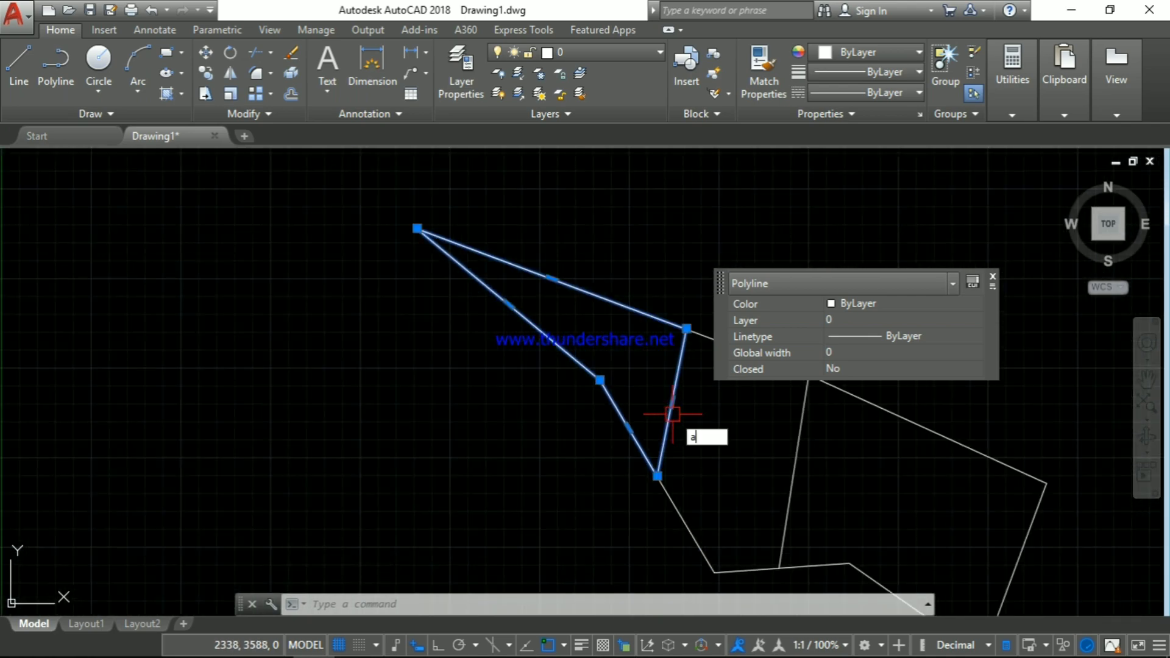
key(Escape)
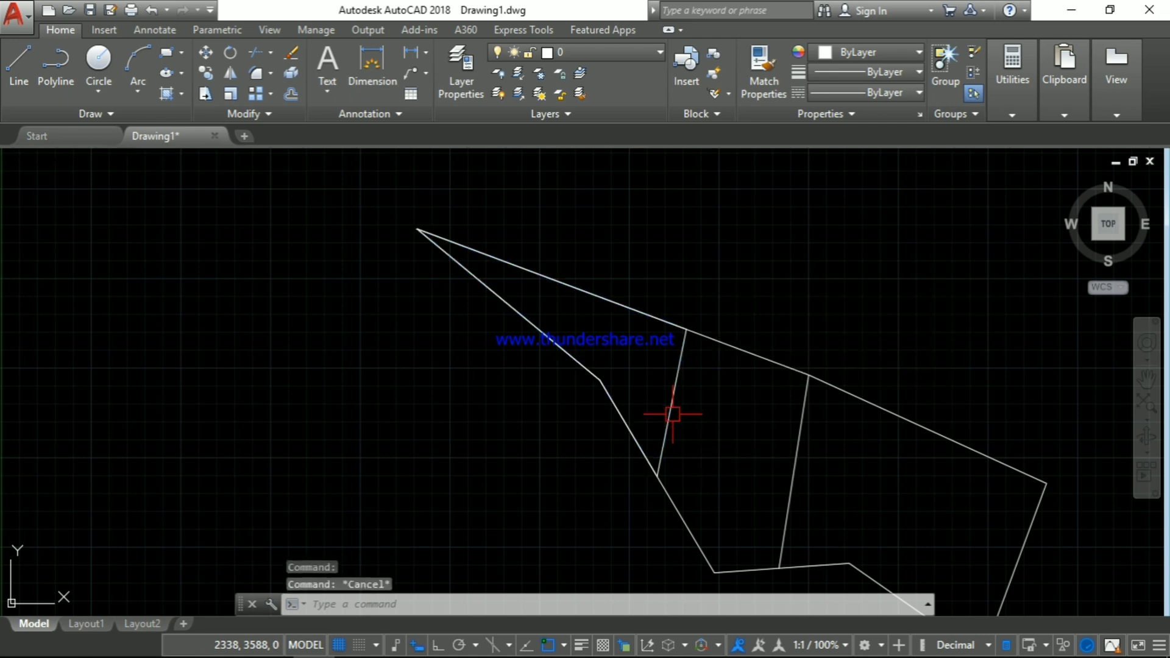
scroll(673, 414, up, 2)
click(673, 413)
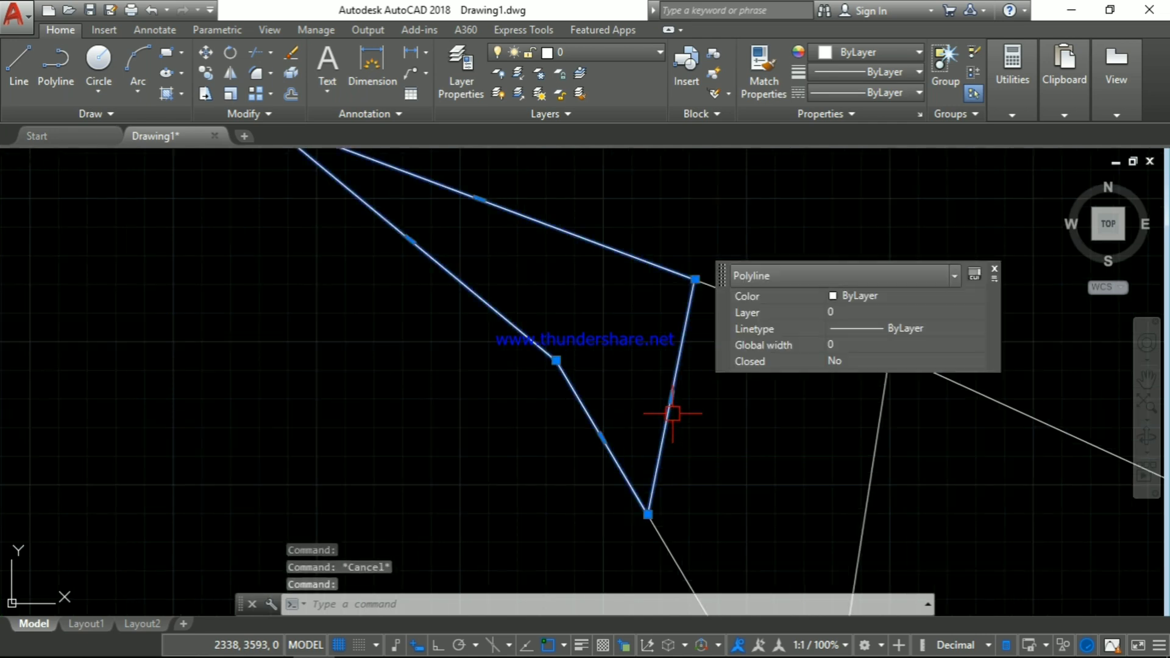
text(li)
key(Return)
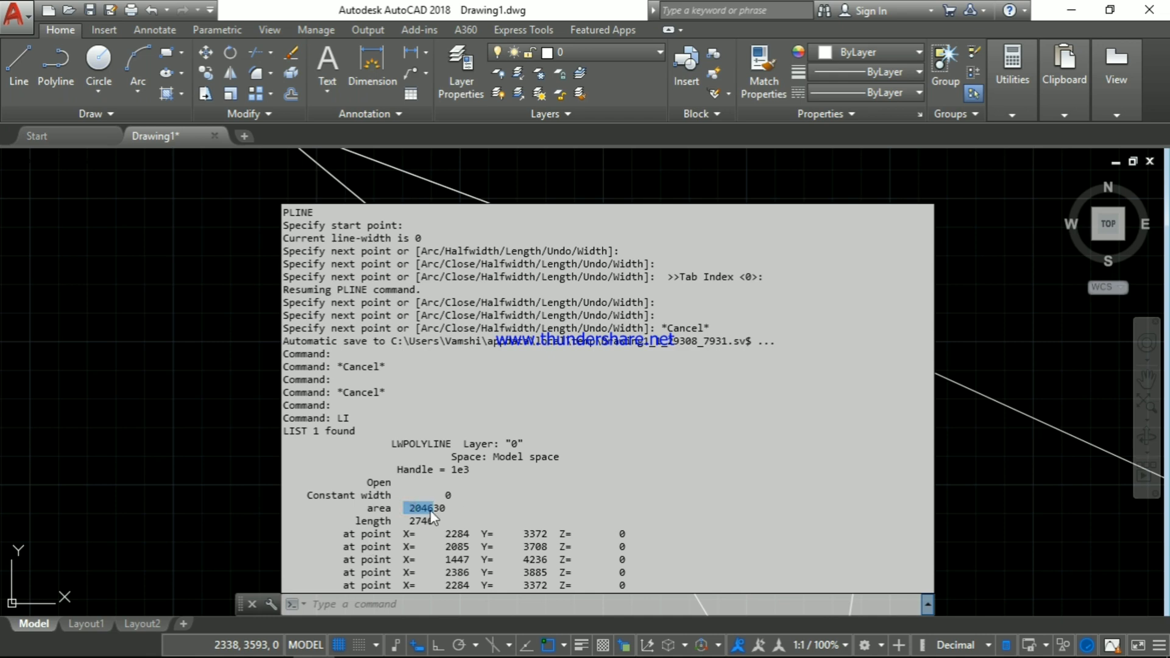
click(414, 510)
key(Escape)
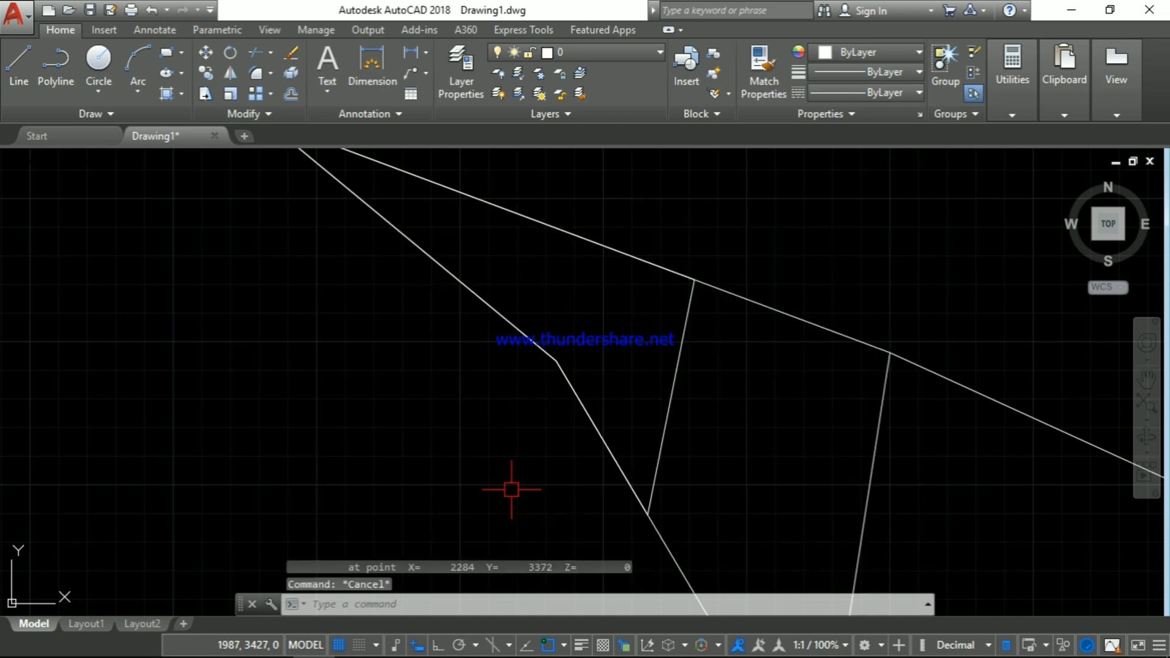
- Grip-stretch the polyline's bottom corner and relist it: area 200335, length 2703
click(666, 431)
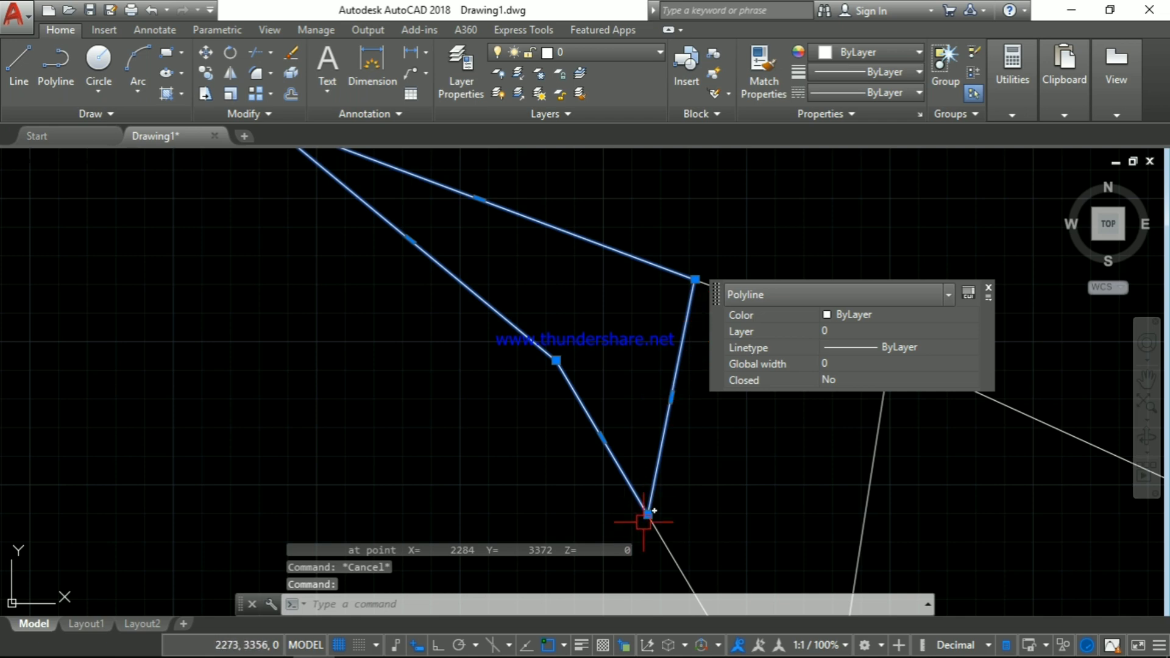
click(648, 515)
scroll(646, 501, up, 4)
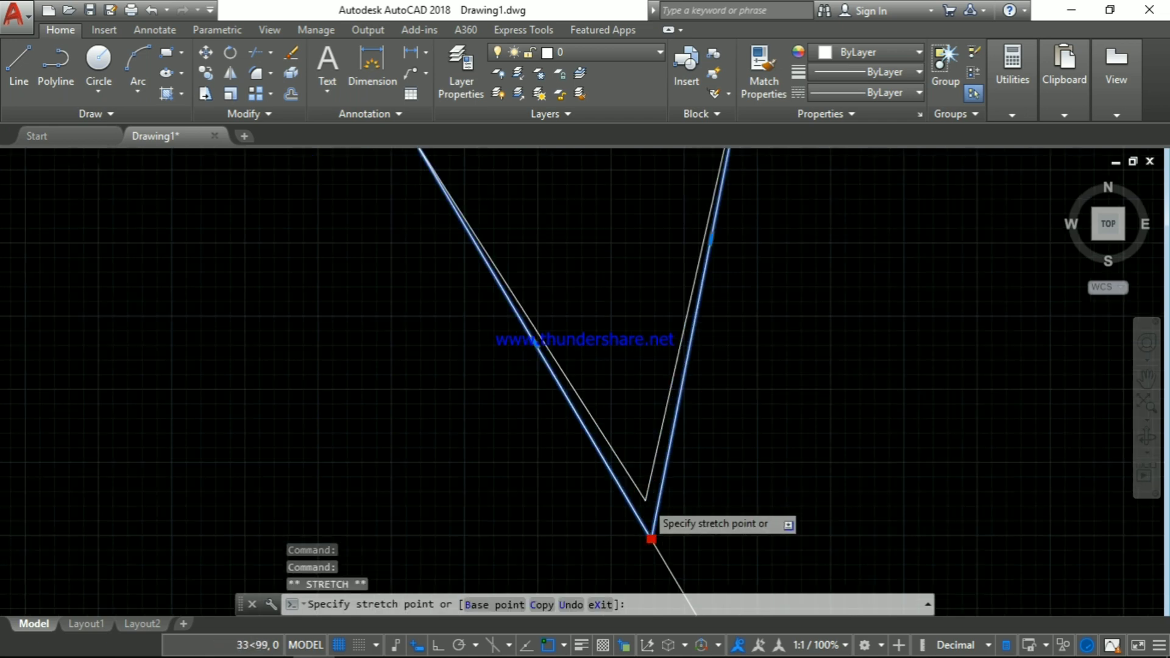
click(611, 561)
scroll(682, 450, down, 5)
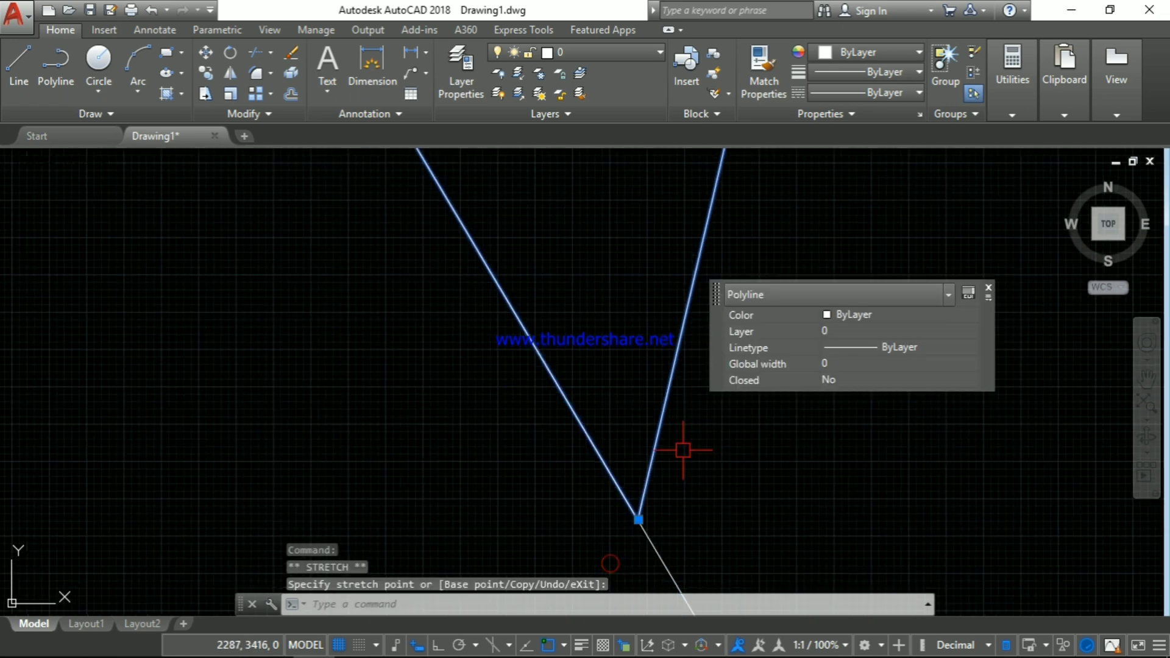
text(LI)
key(Return)
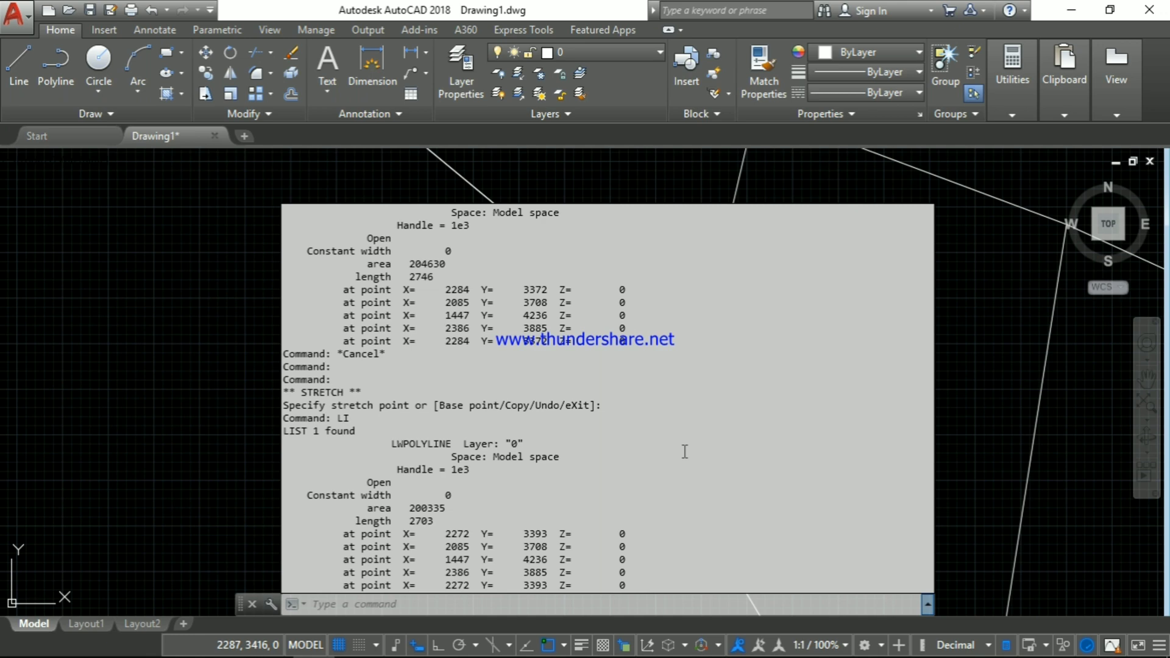
key(Escape)
key(Escape)
key(Escape)
key(Escape)
key(Escape)
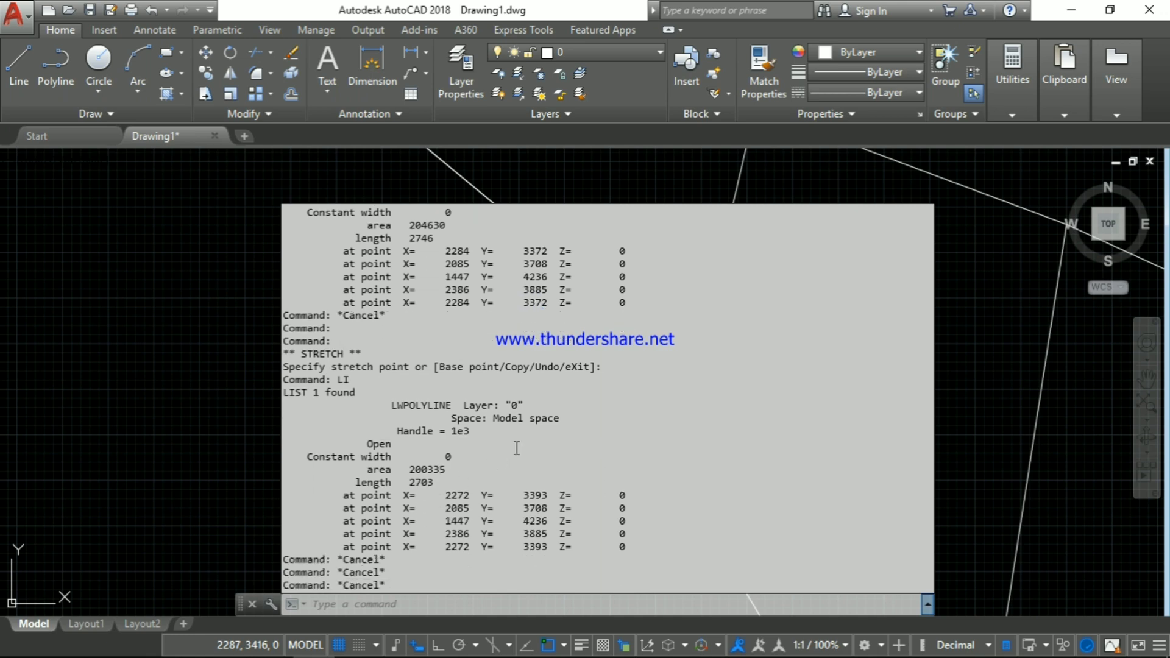
scroll(810, 315, down, 5)
scroll(795, 323, up, 4)
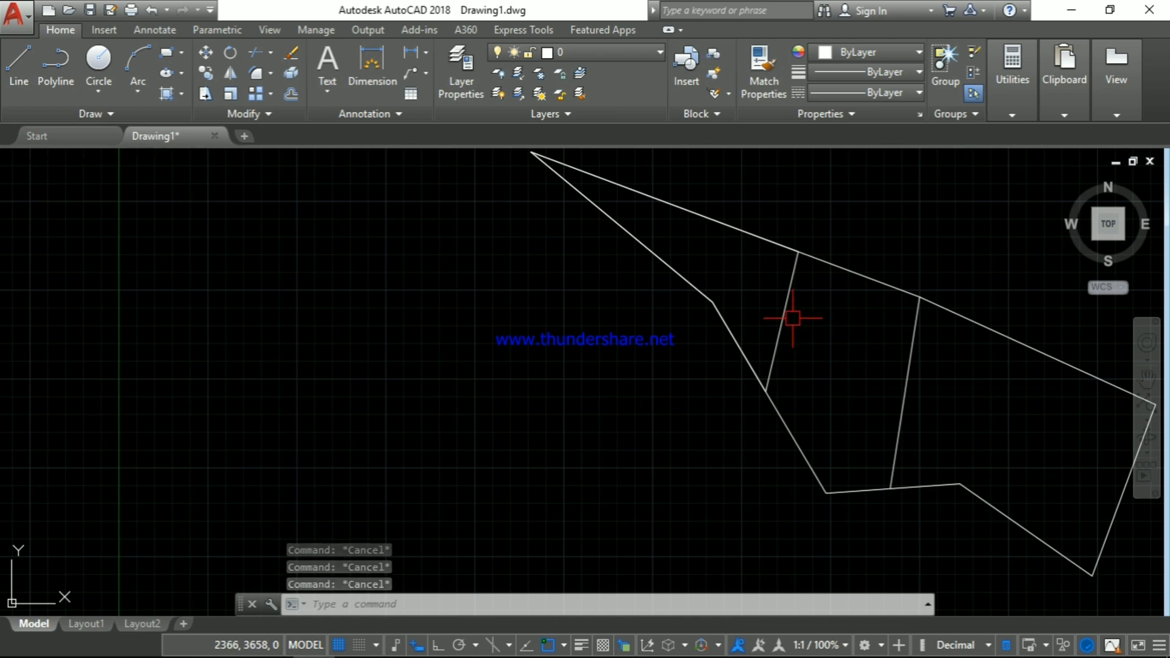
- Grip-stretch the left sub-plot polyline's dividing-edge top and bottom vertices rightward, enlarging the area to 200335
scroll(785, 306, up, 3)
scroll(785, 306, down, 3)
click(785, 306)
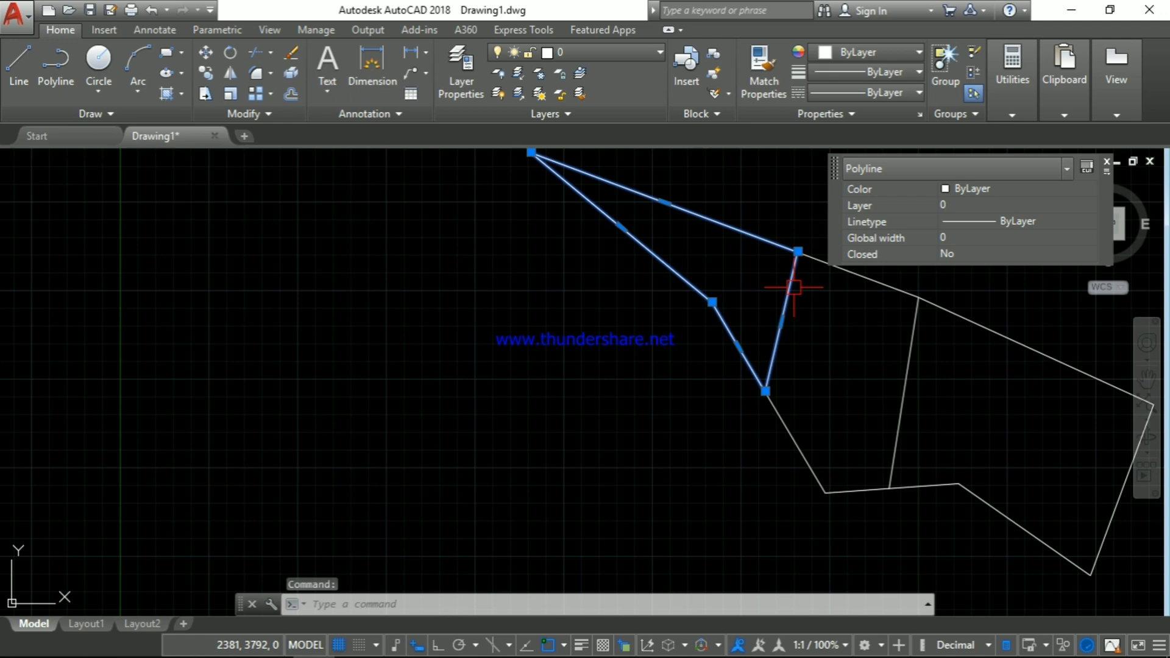
click(782, 322)
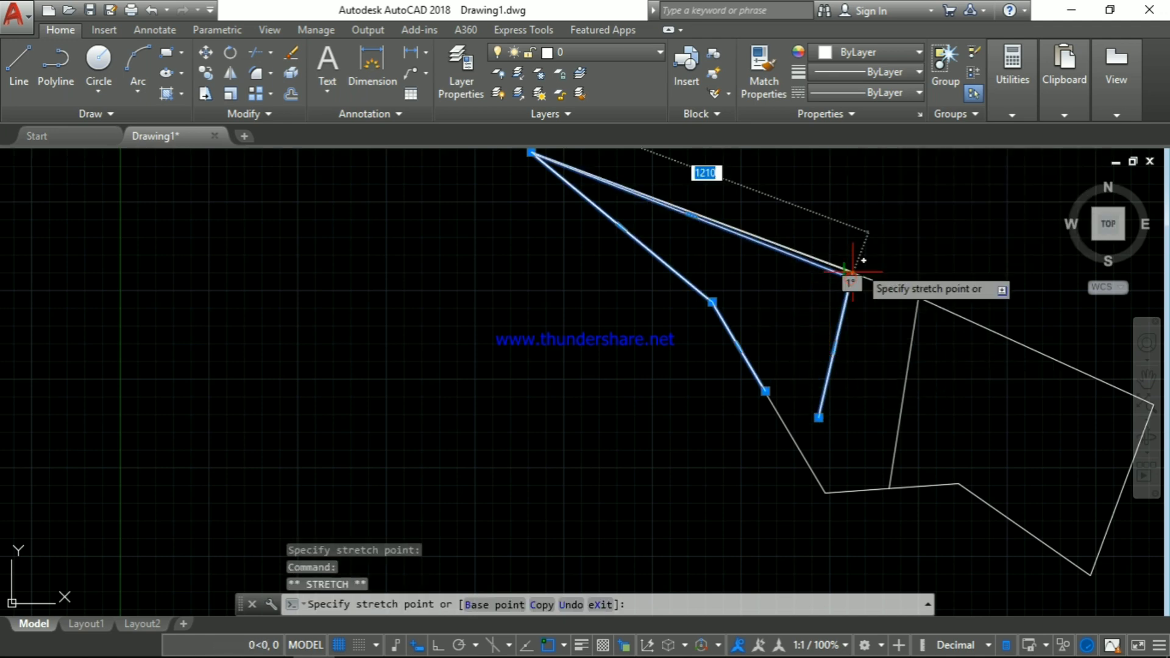
click(765, 391)
click(801, 449)
click(818, 417)
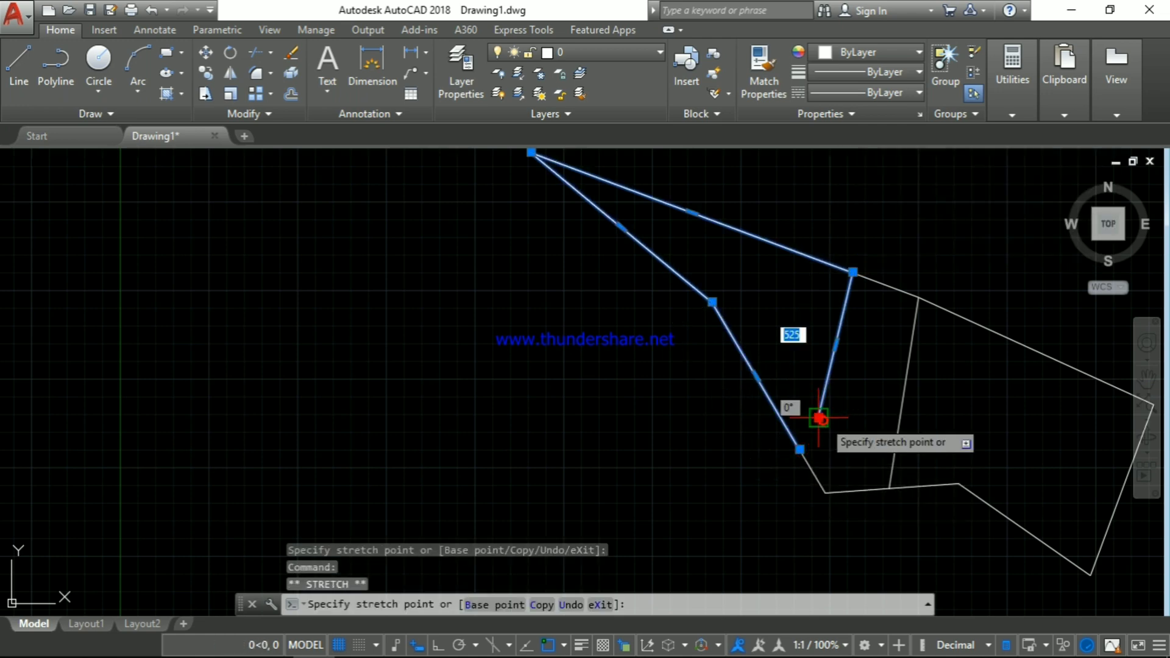
click(799, 449)
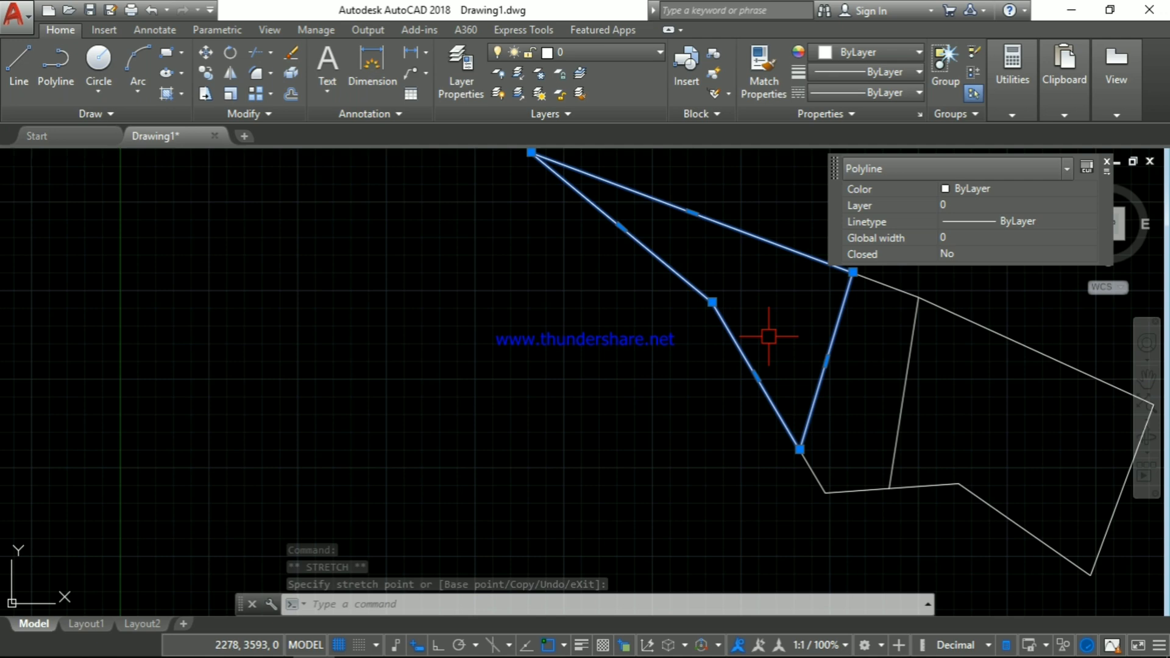
key(Escape)
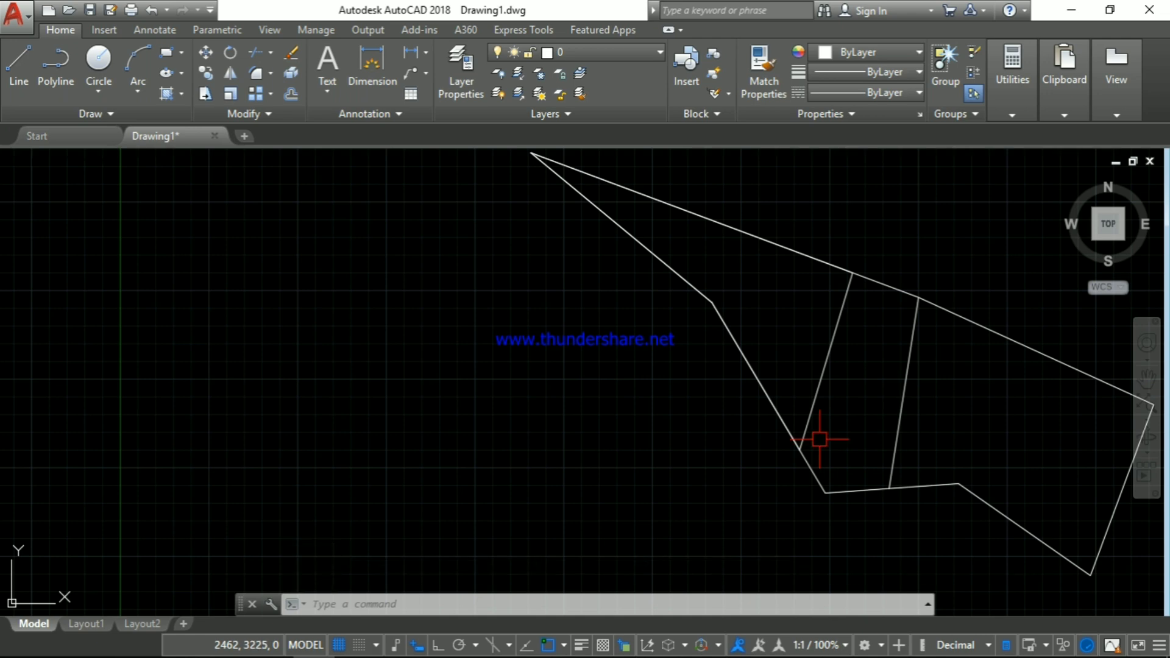
key(Escape)
key(Escape)
key(Escape)
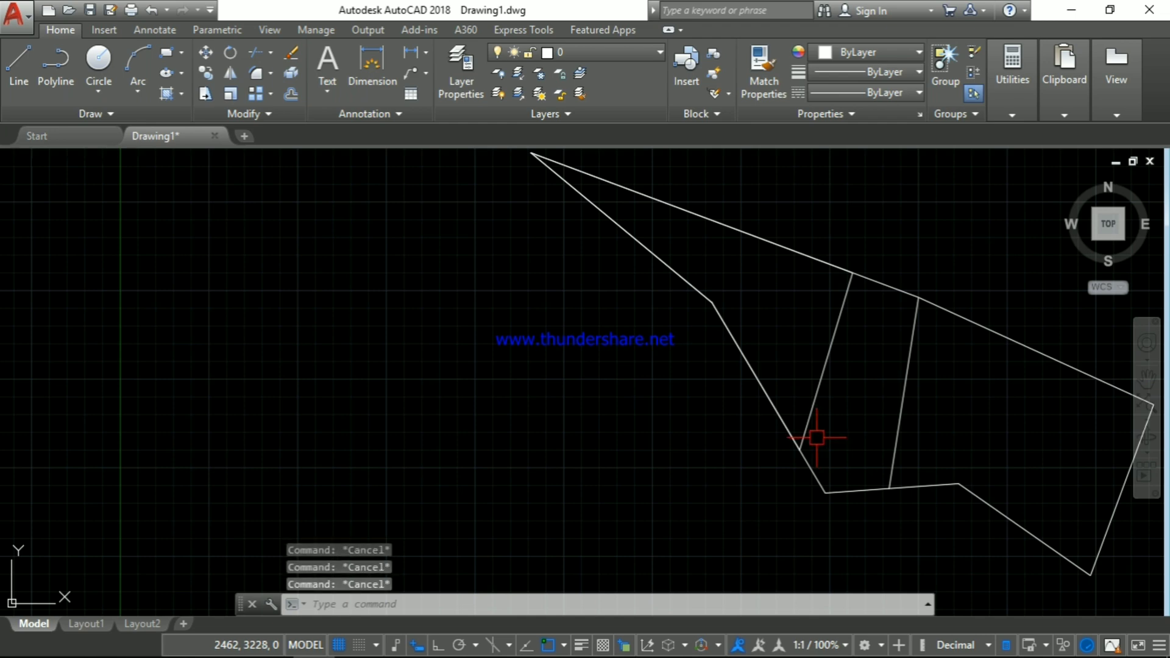
- Remove the left sub-plot polyline so only the plot outline and one dividing line remain
scroll(816, 437, down, 4)
click(816, 419)
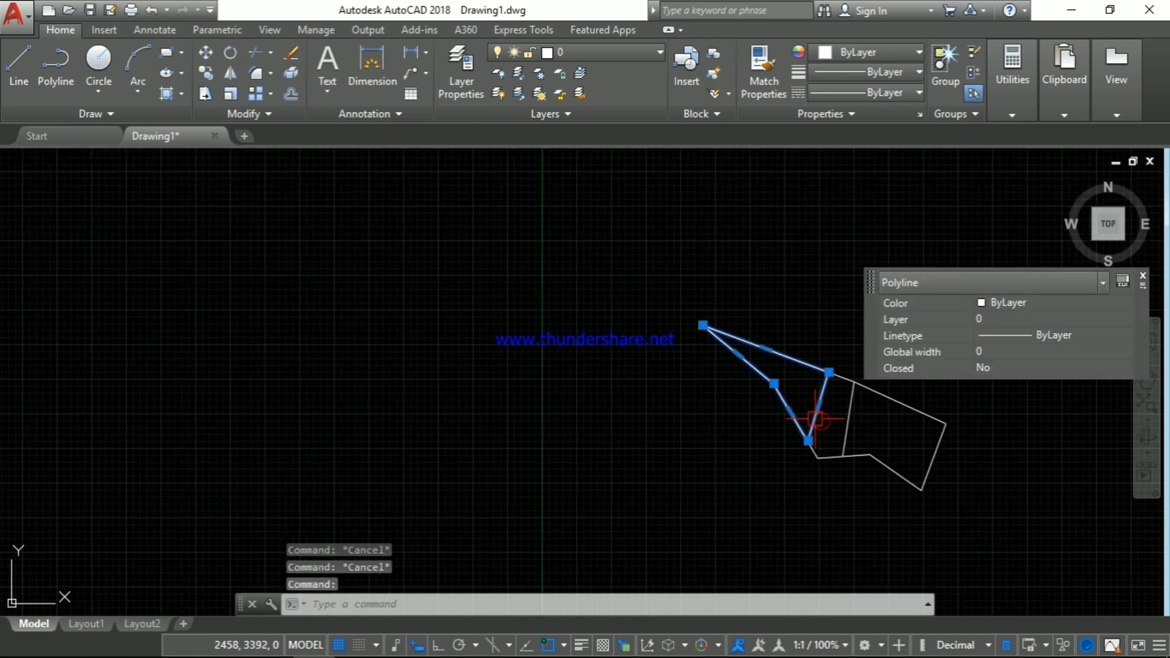
key(Delete)
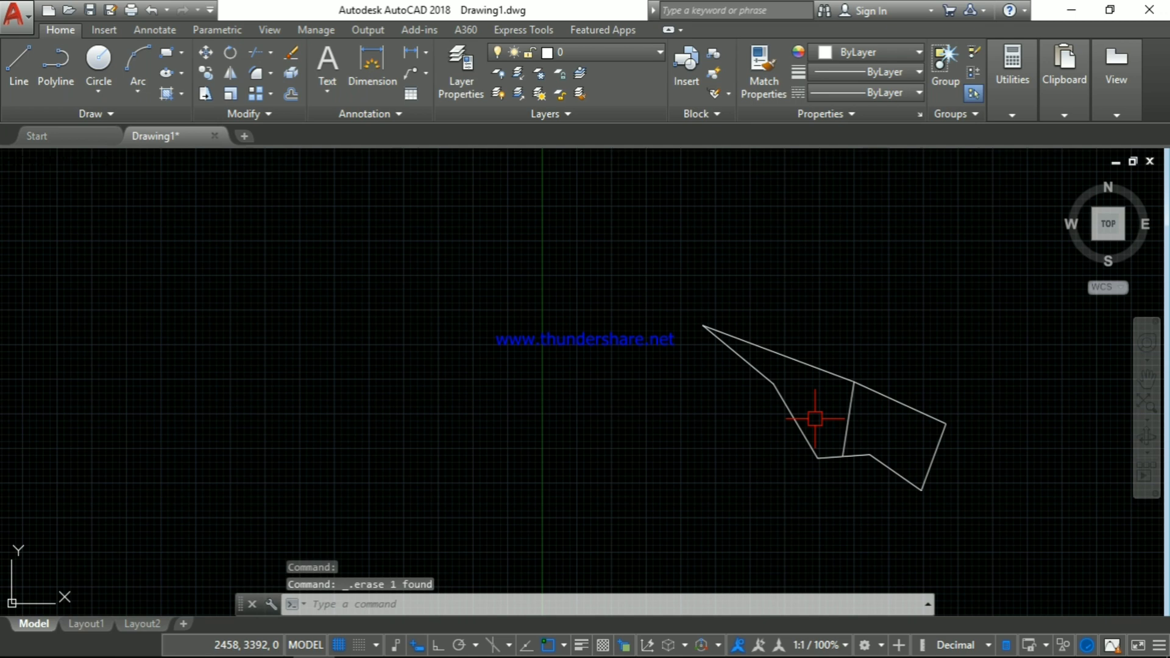